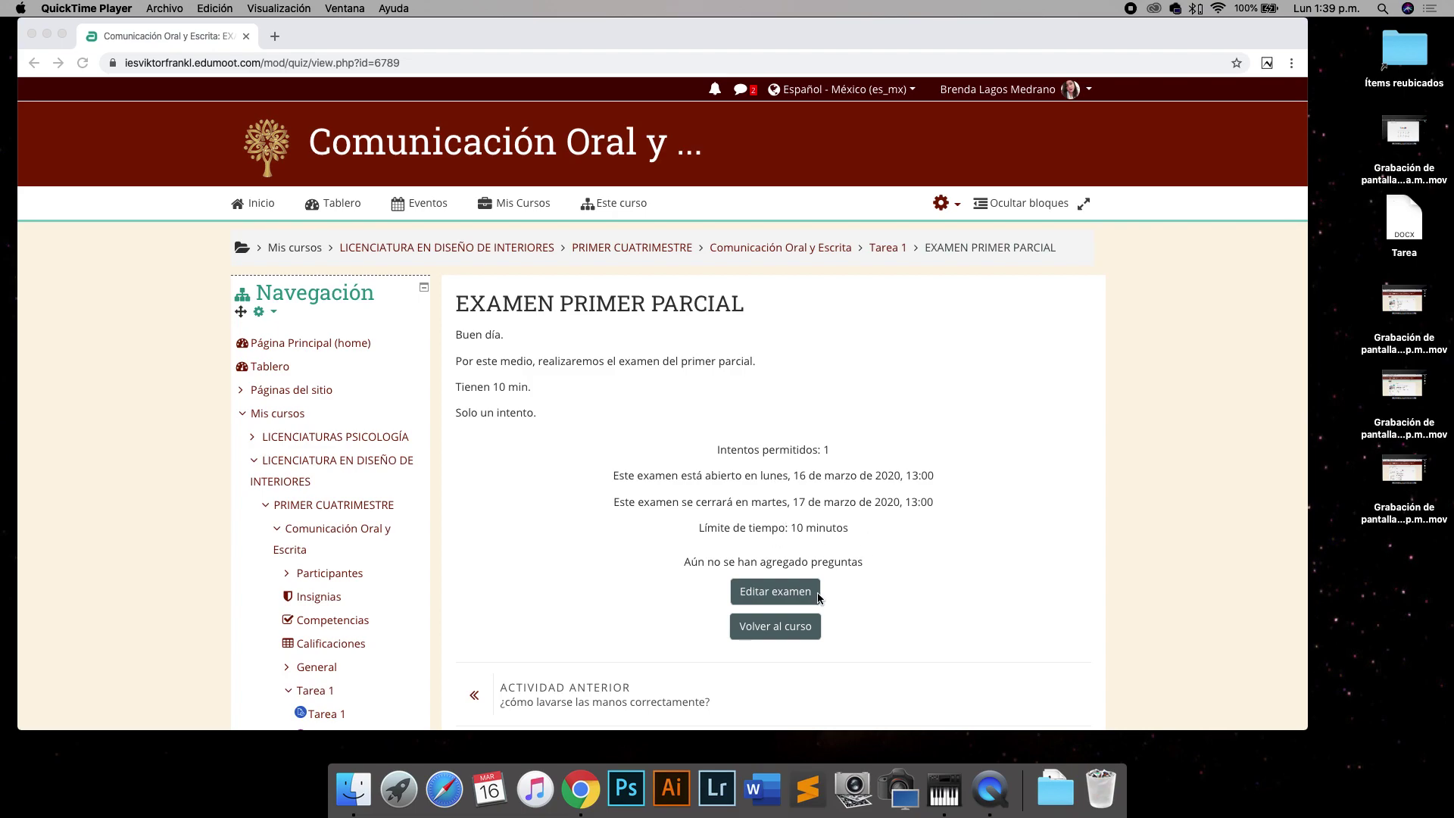
Open EXAMEN PRIMER PARCIAL for editing and add a new question of type Opción múltiple
left_click(774, 596)
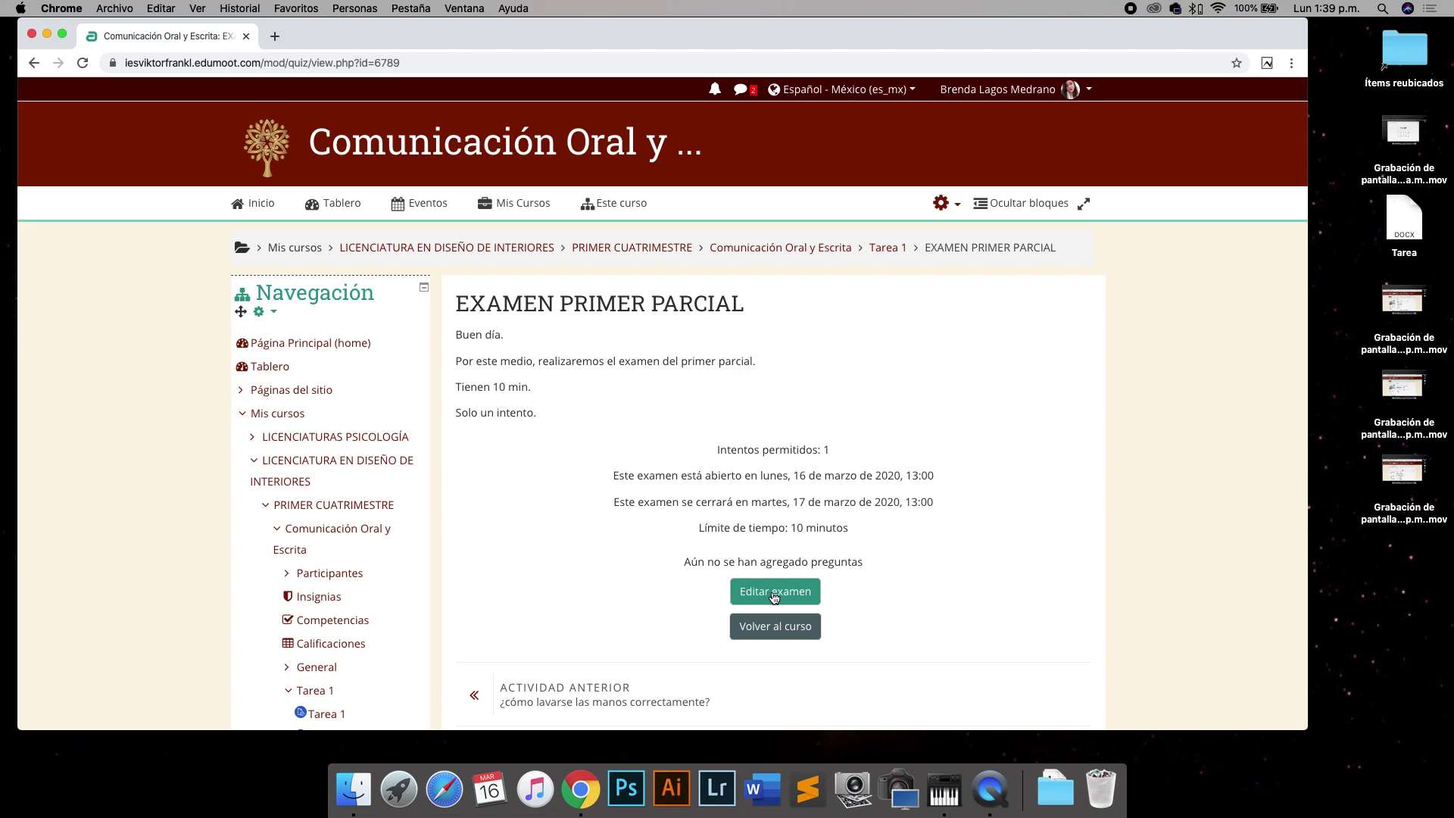
left_click(773, 594)
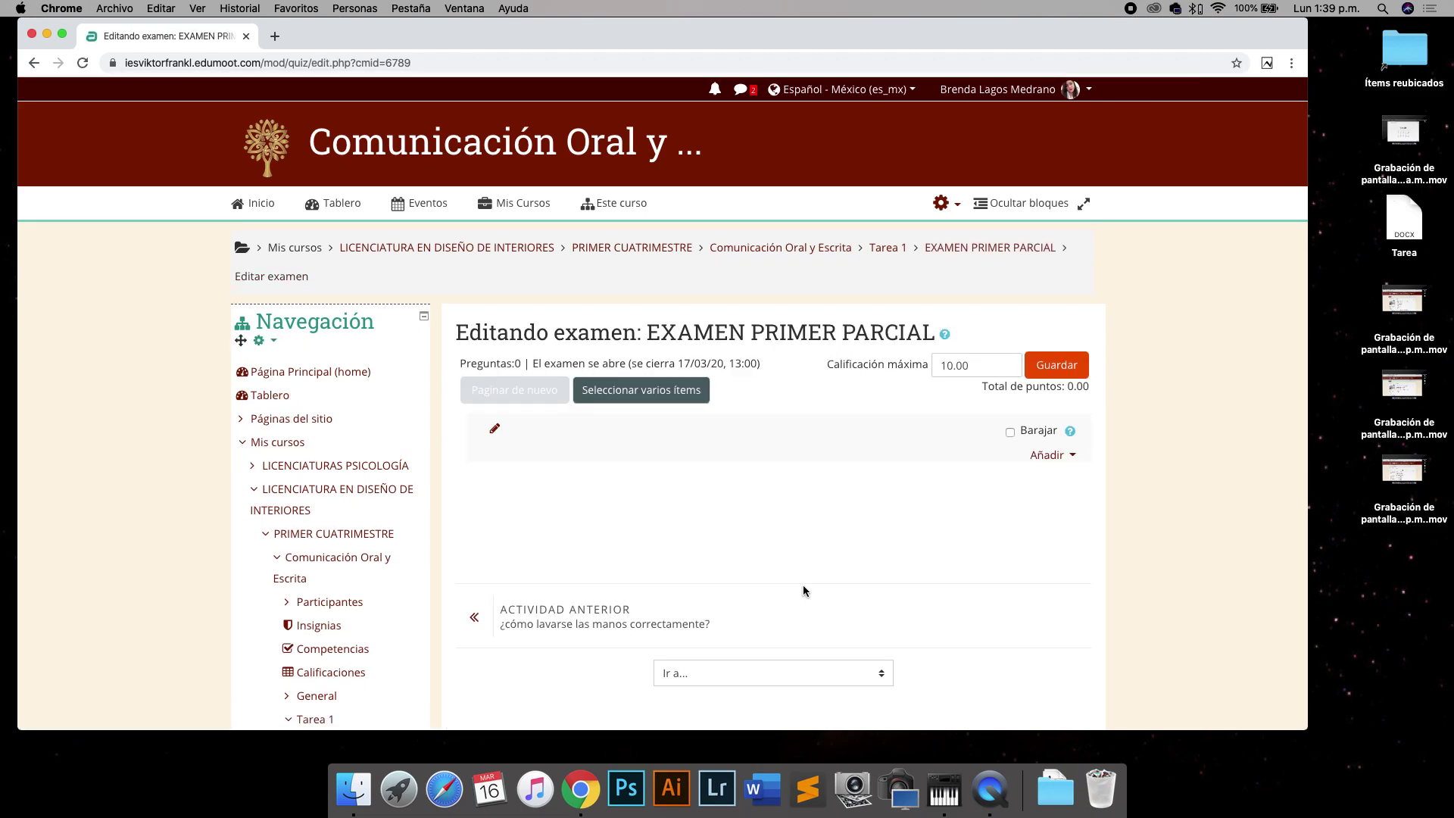
left_click(1044, 457)
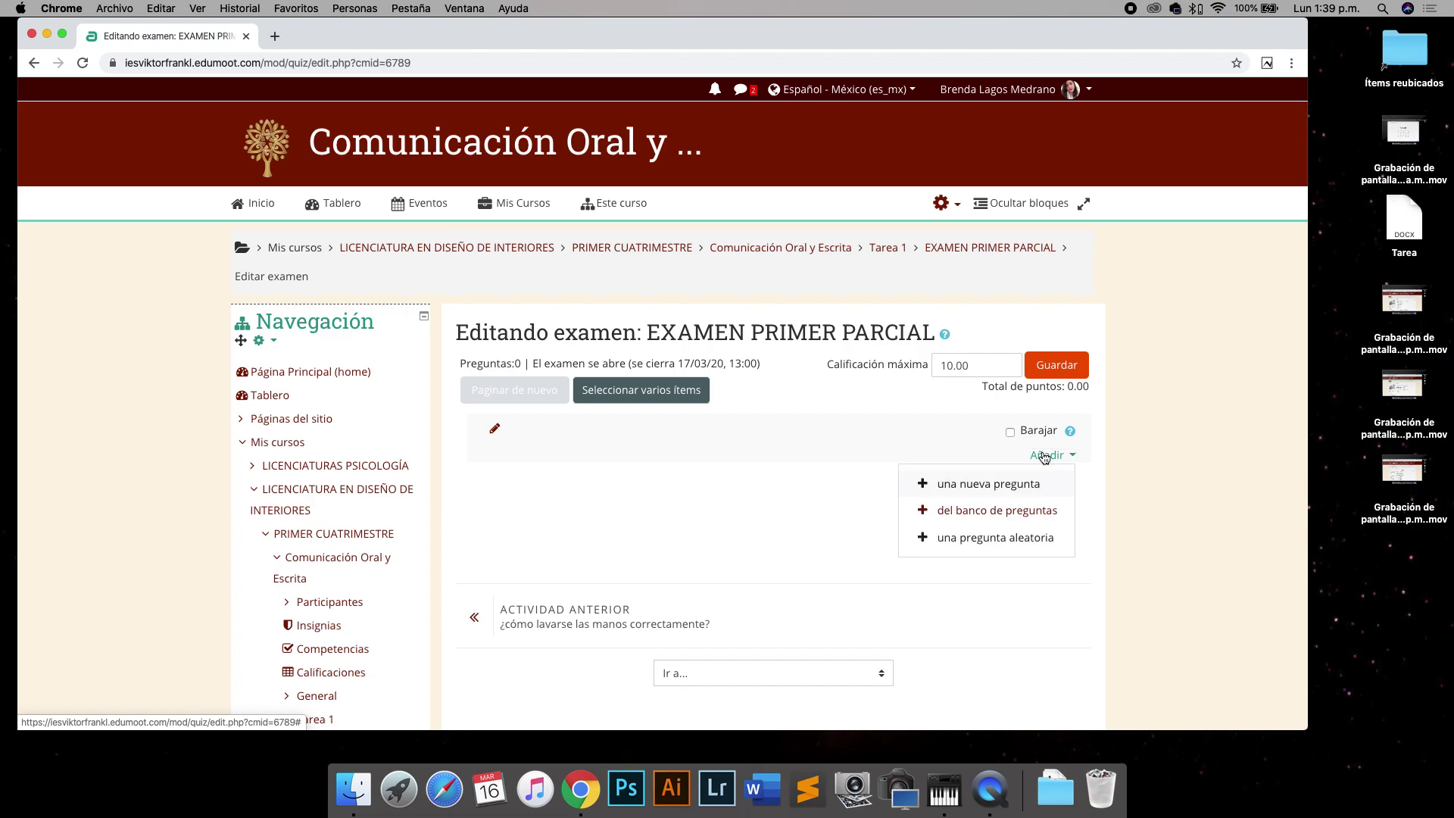
left_click(941, 492)
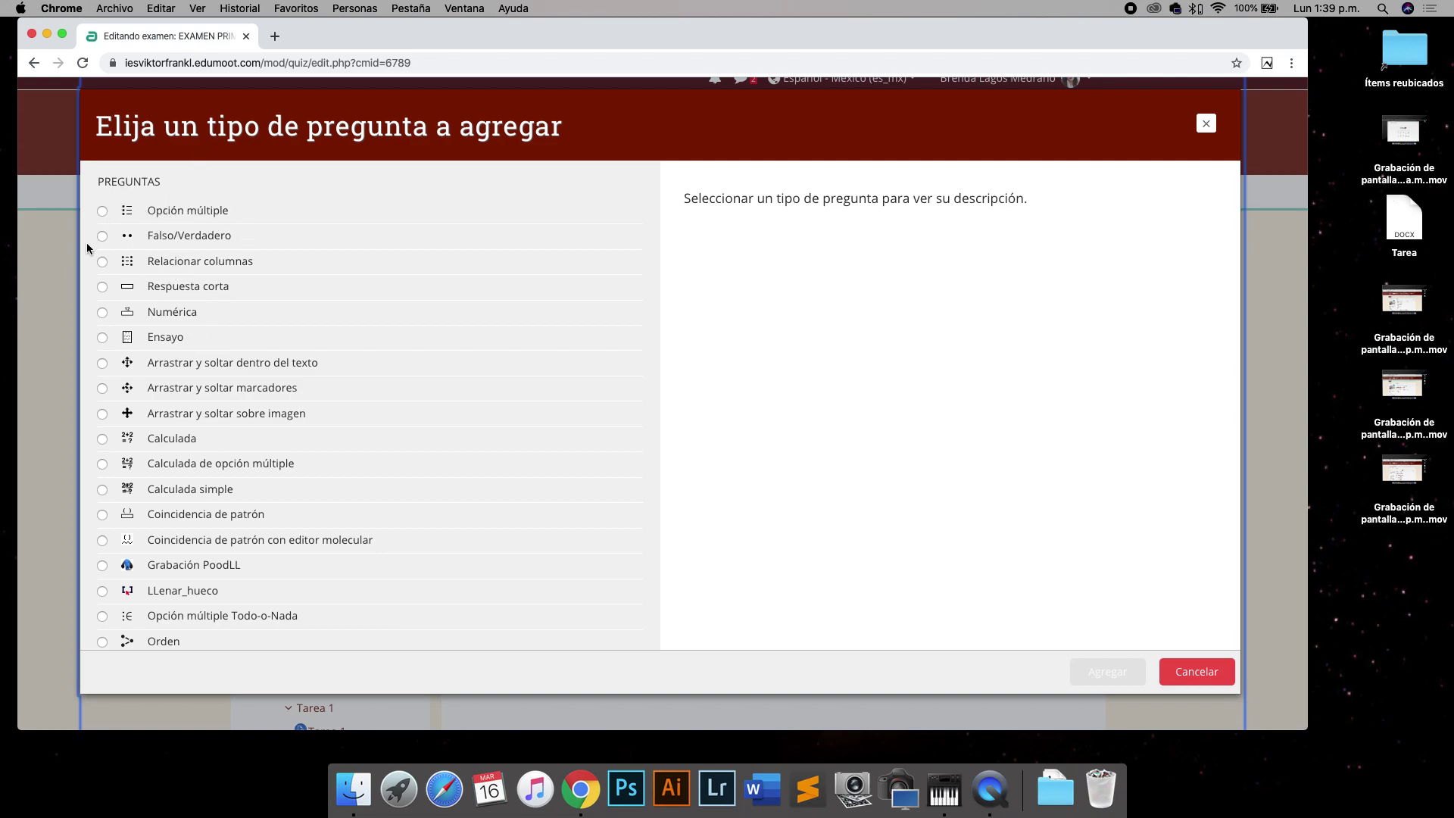
left_click(187, 215)
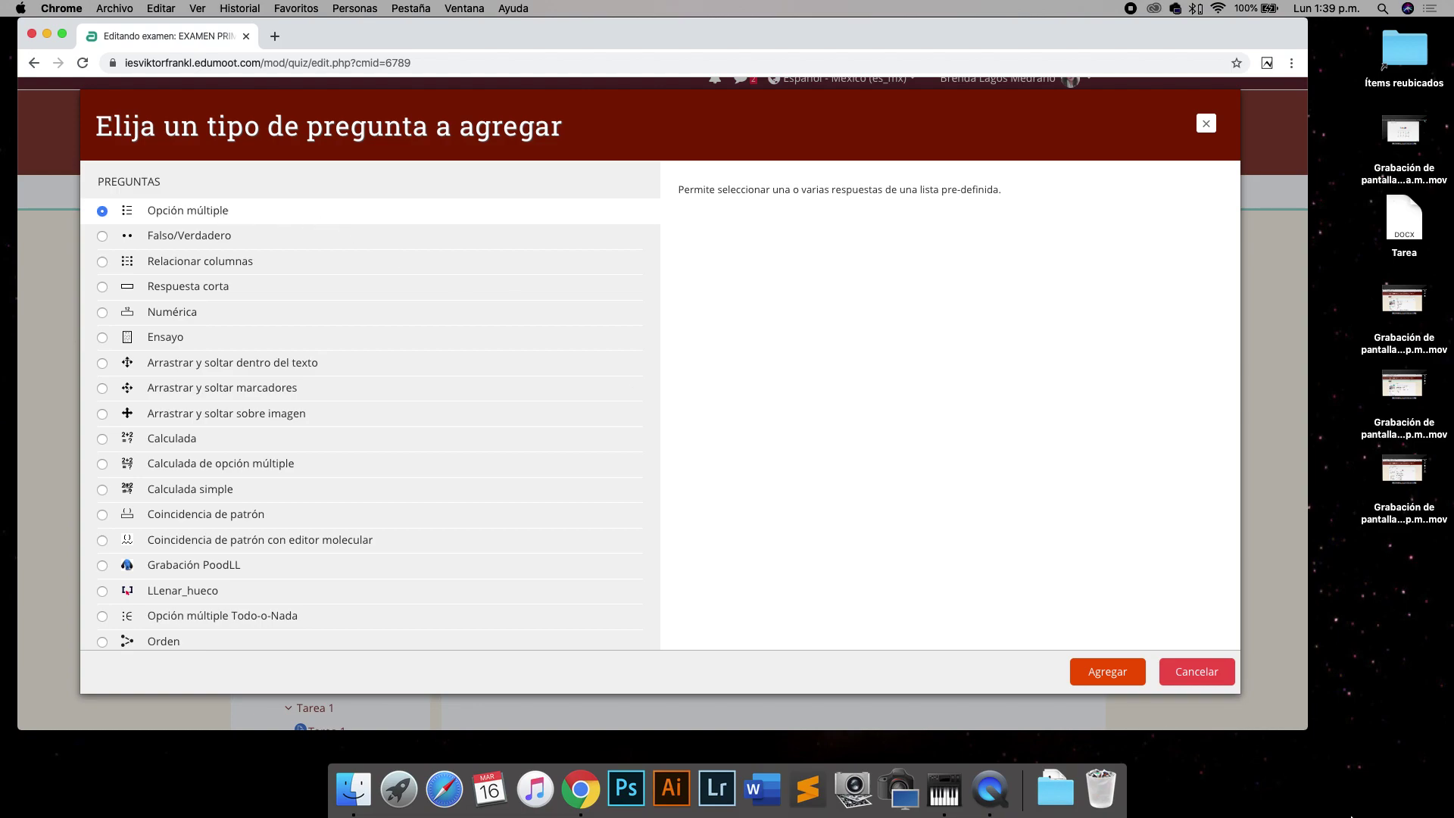
left_click(1083, 676)
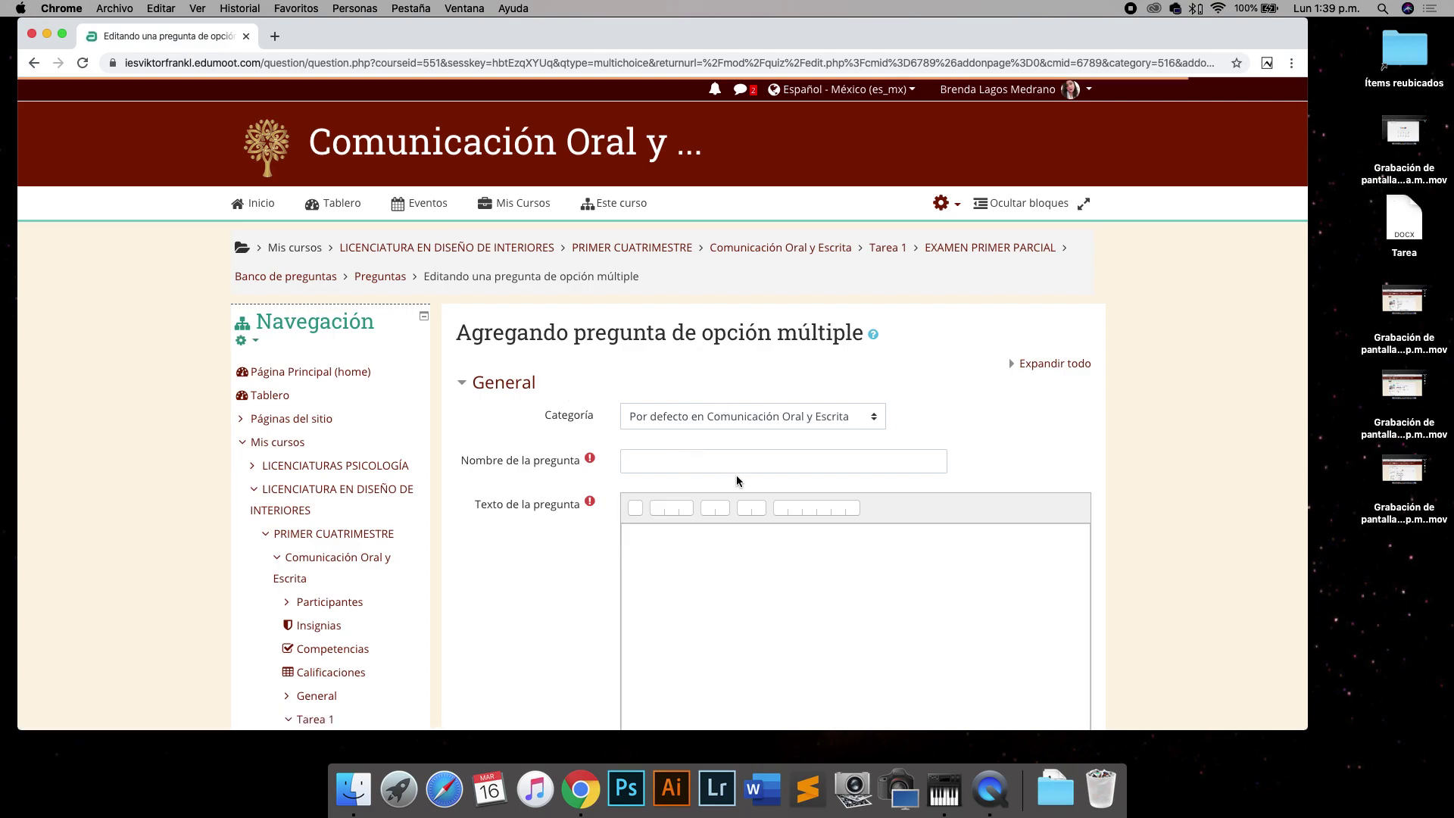
Set the question's category to Por defecto en EXAMEN PRIMER PARCIAL (2) and name the question "Tema 1"
scroll(736, 477, "down", 3)
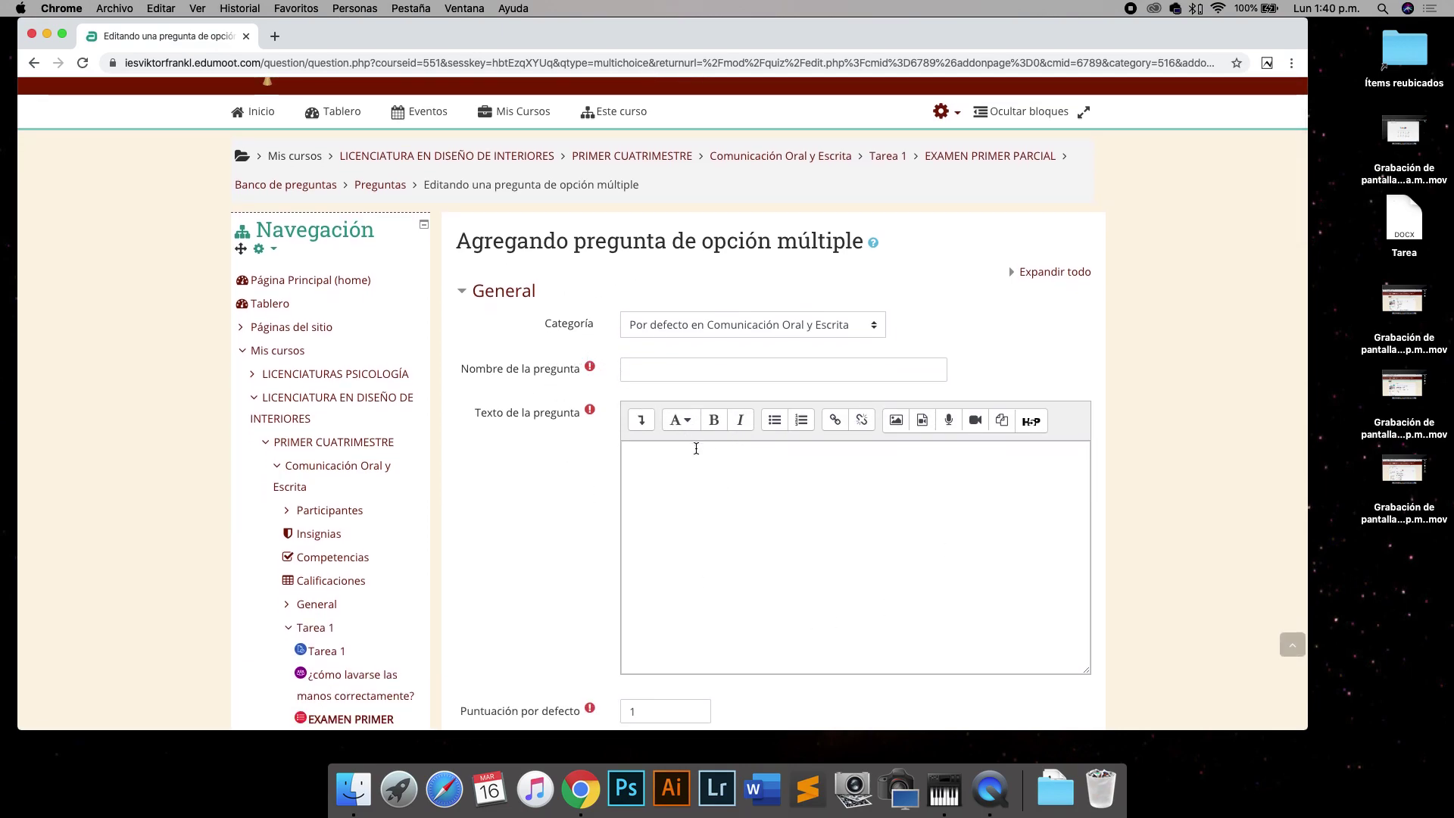
scroll(718, 451, "down", 1)
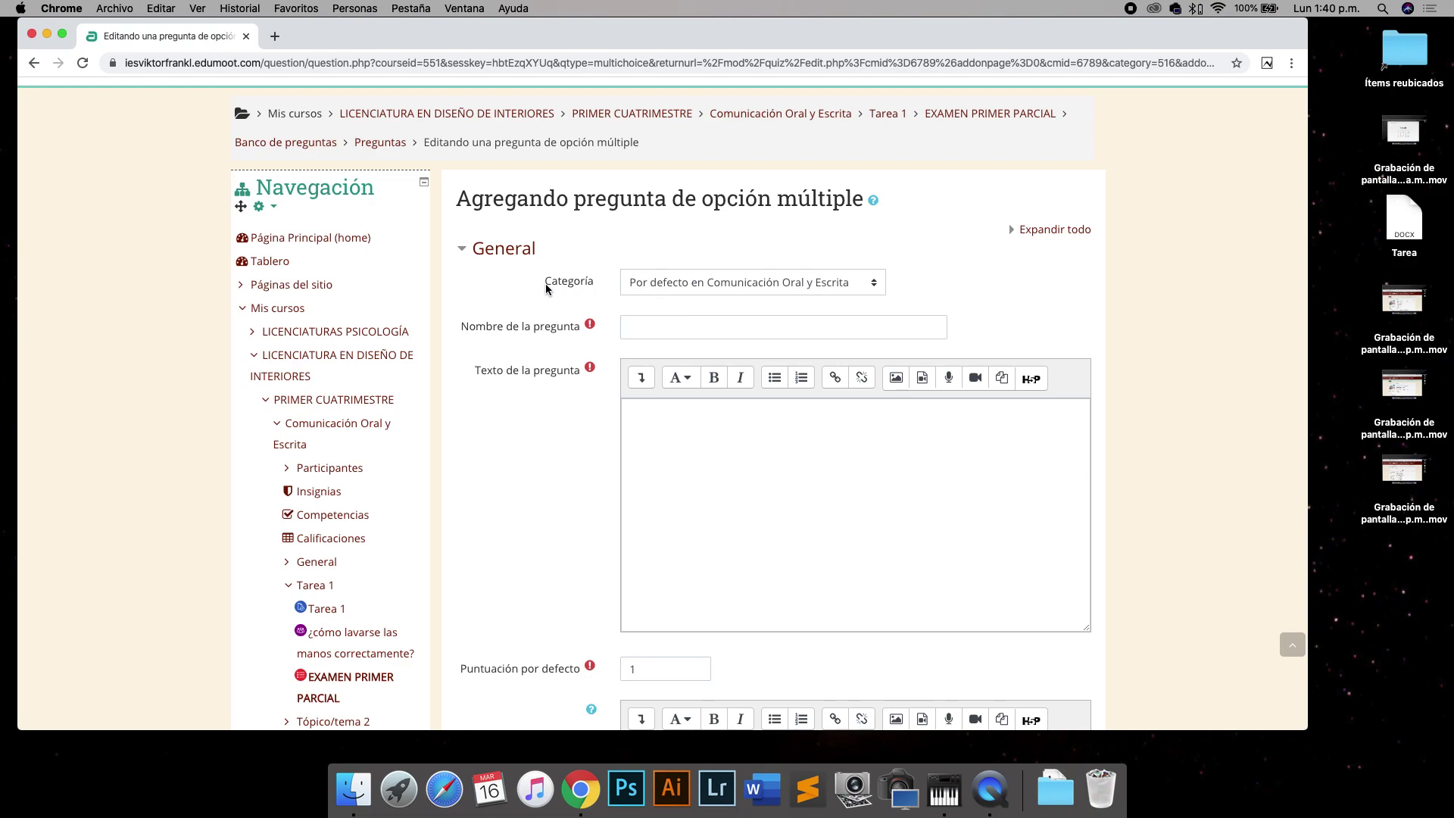
left_click(799, 285)
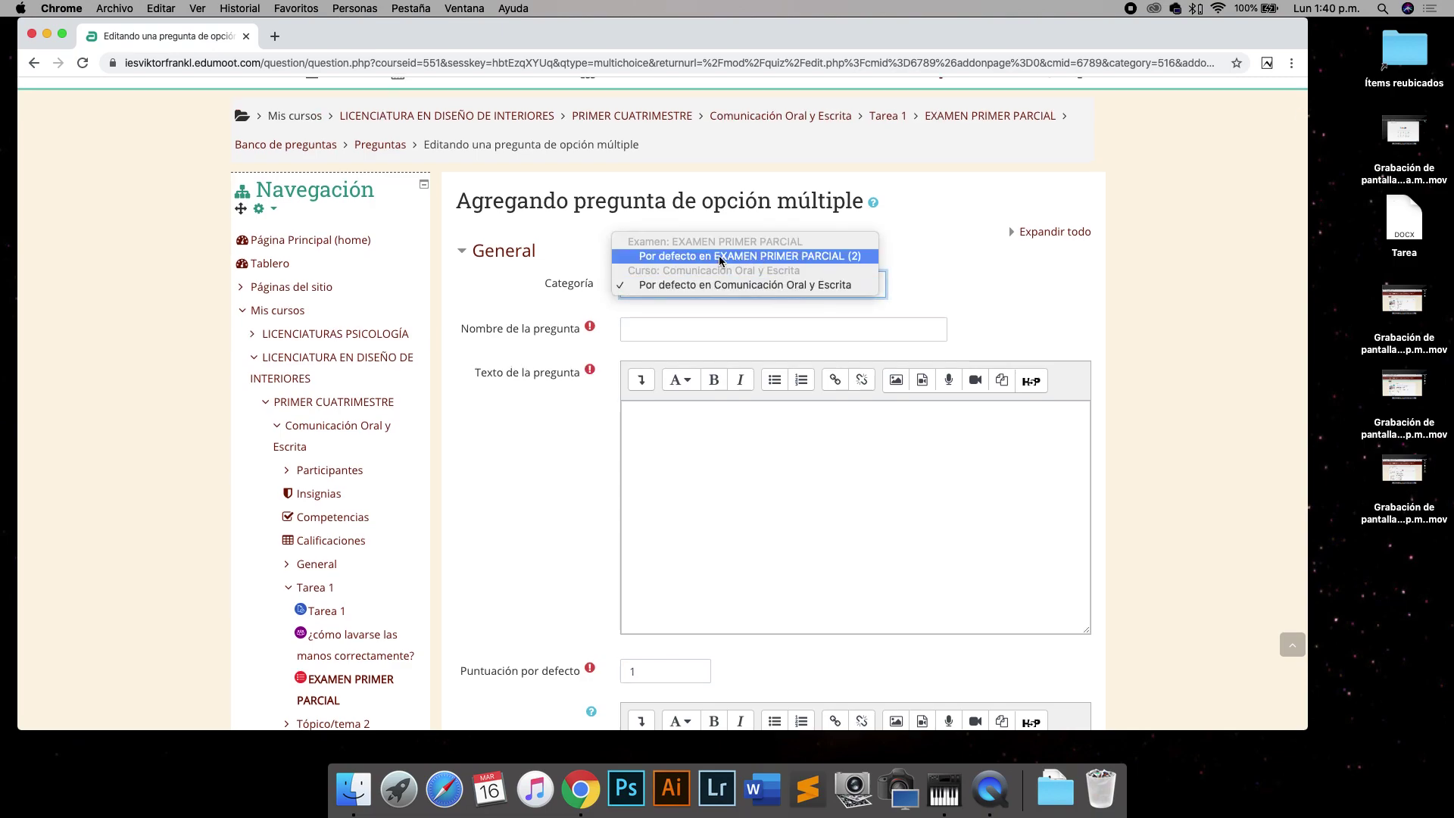
left_click(813, 262)
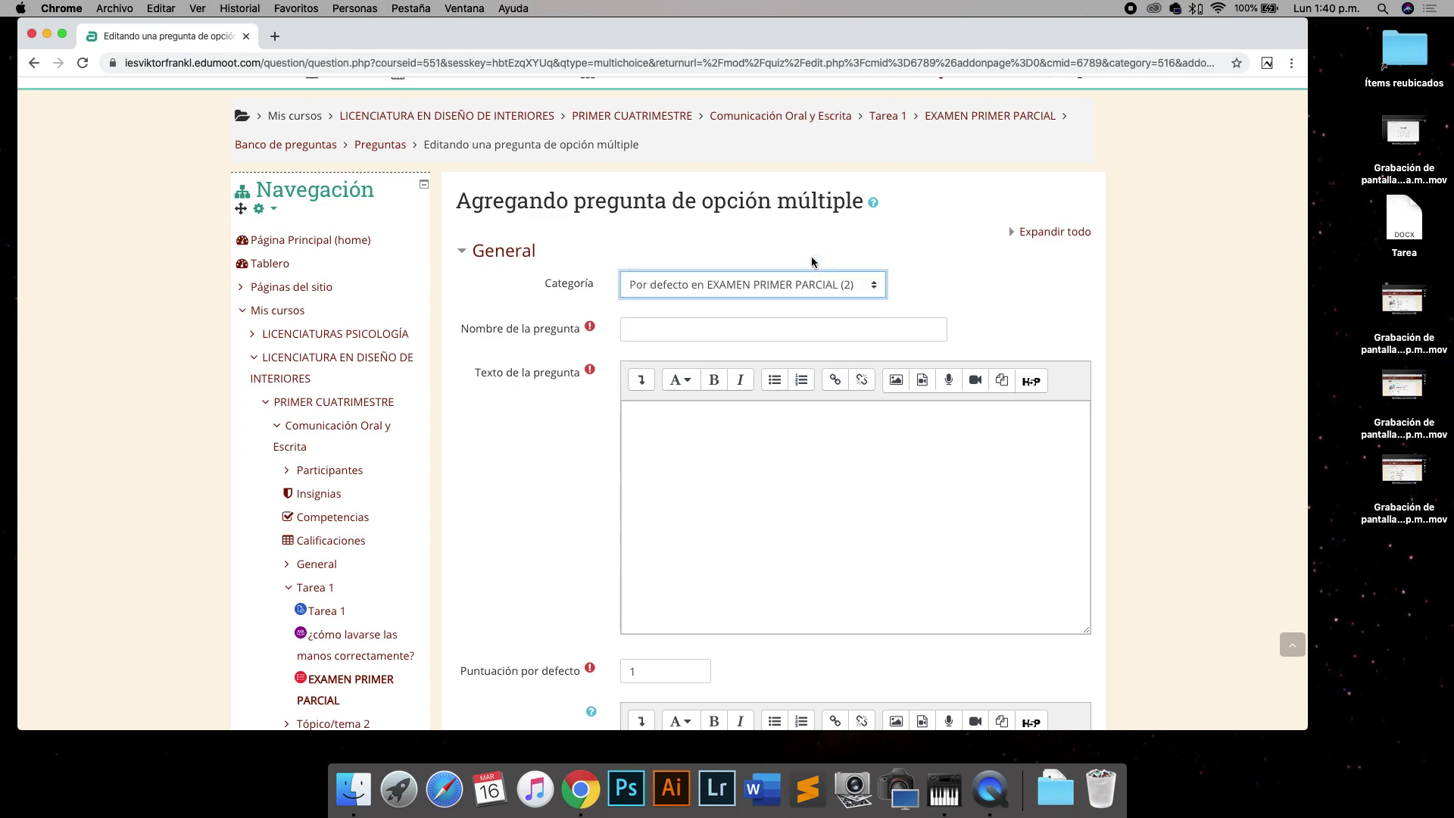
left_click(681, 341)
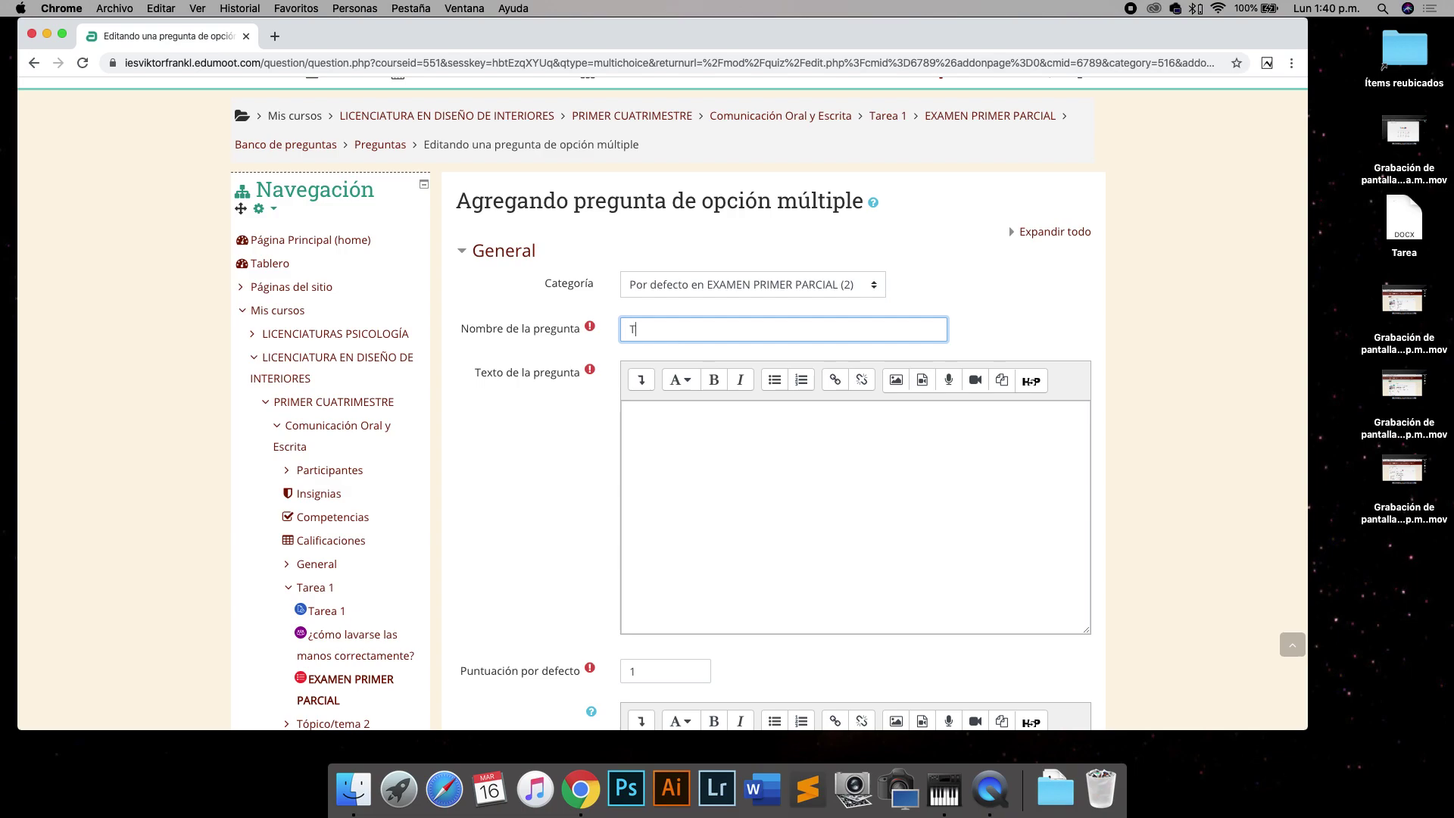
type("Tema 1")
Enter "¿Me encuentro estudiando en?" as the question text and set the default score to 2
left_click(710, 452)
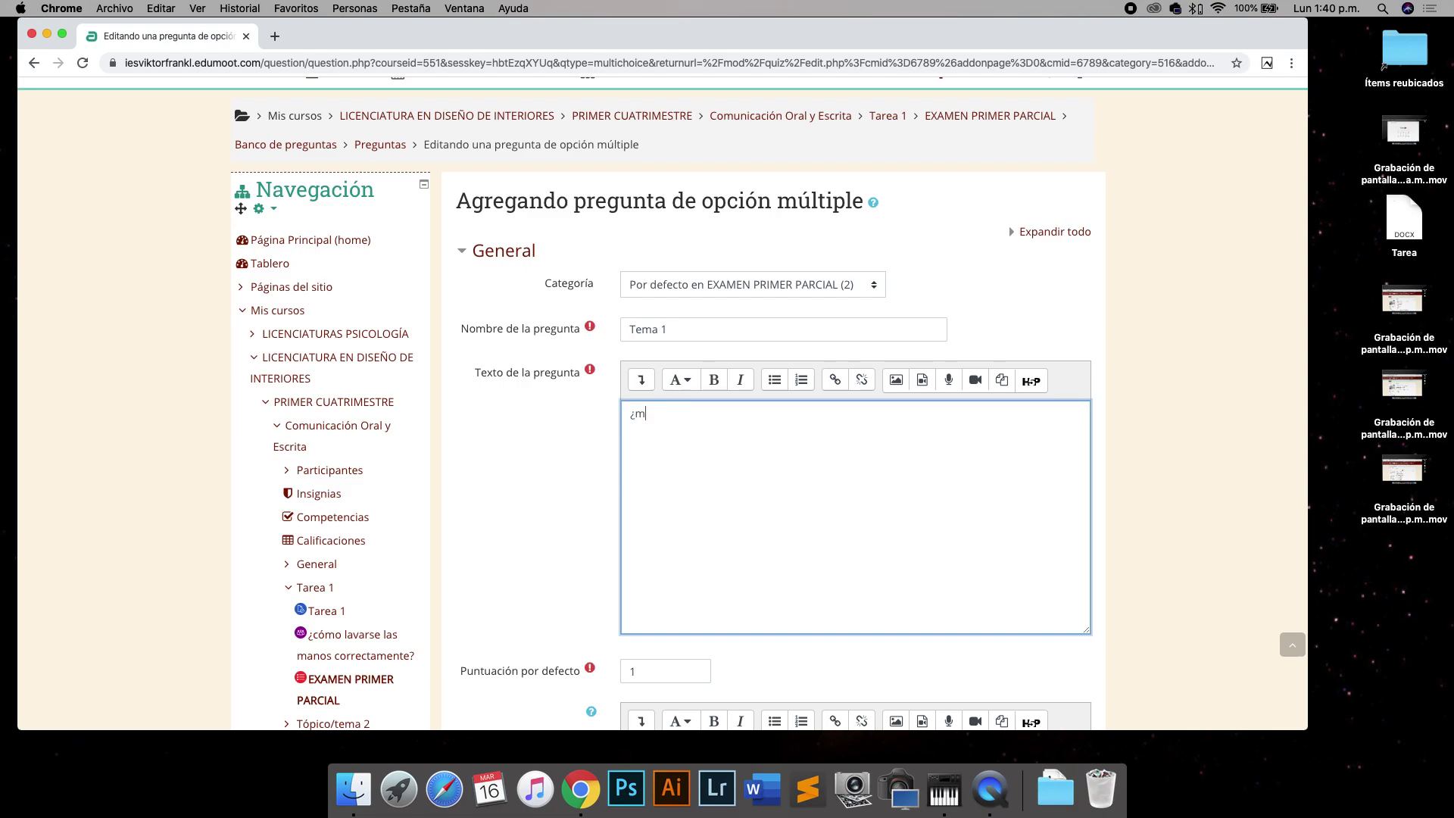
type("encuentro estudiando en?")
scroll(753, 530, "down", 4)
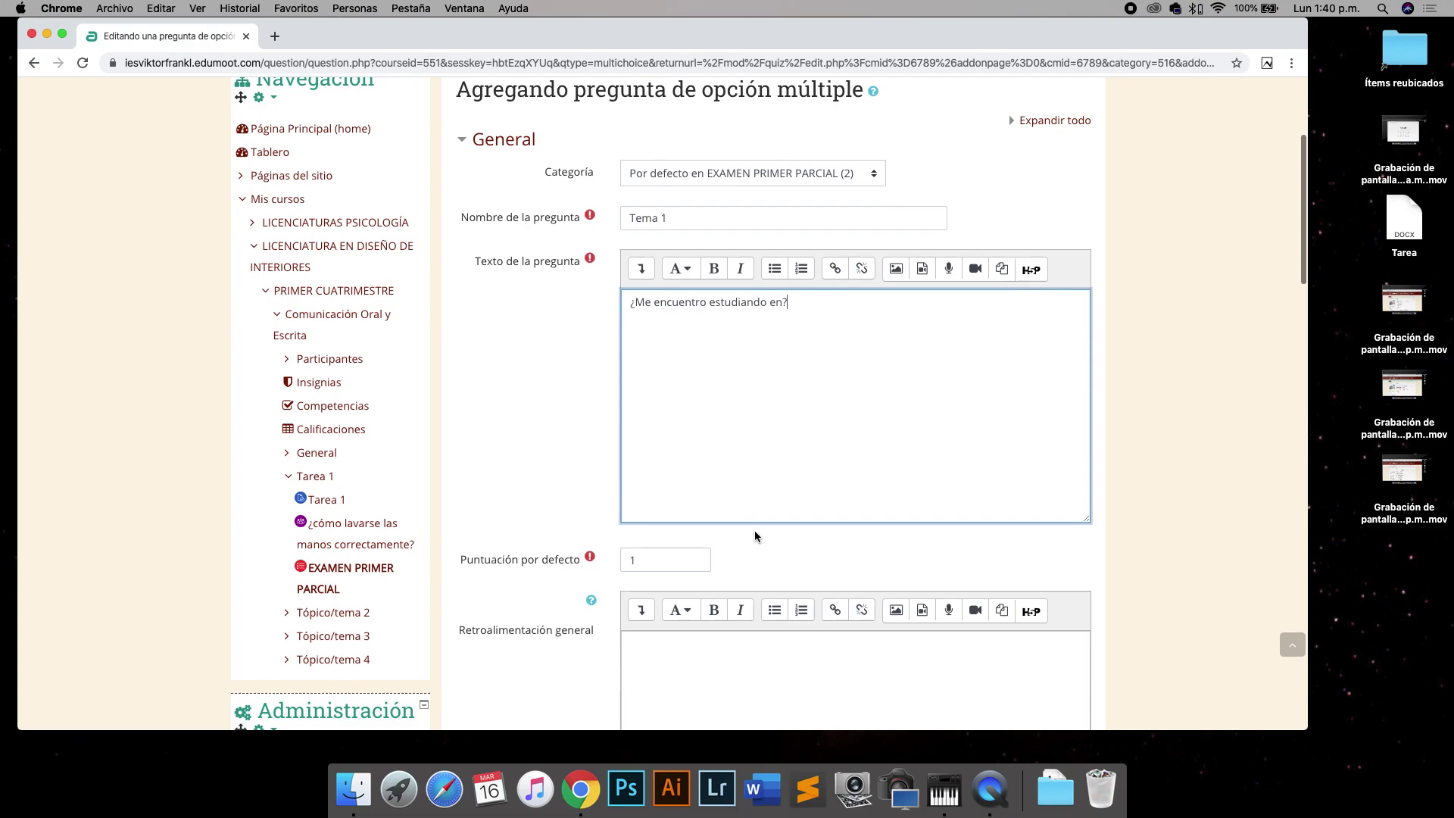
scroll(755, 536, "down", 1)
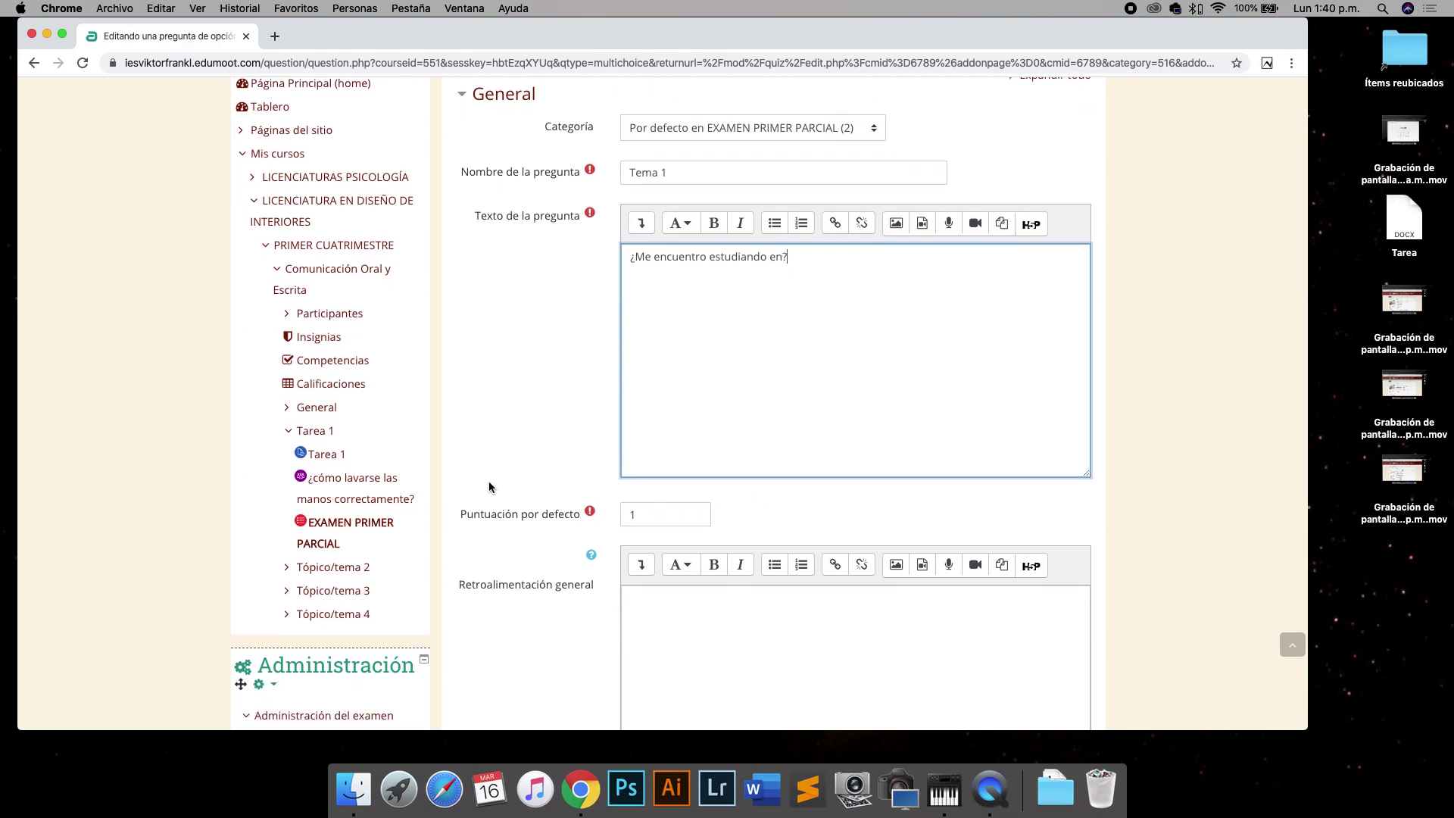
left_click(649, 520)
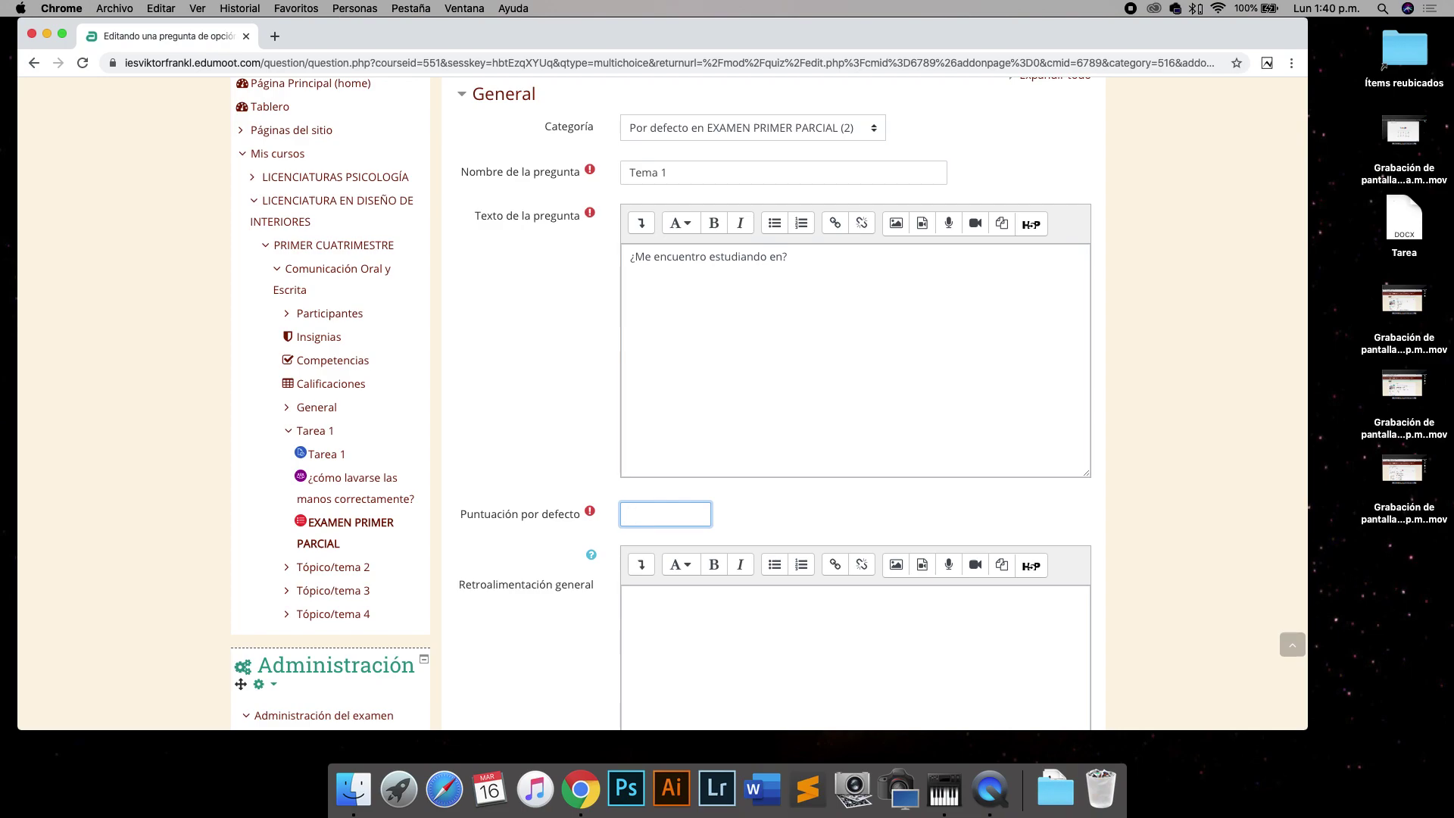
scroll(768, 404, "down", 2)
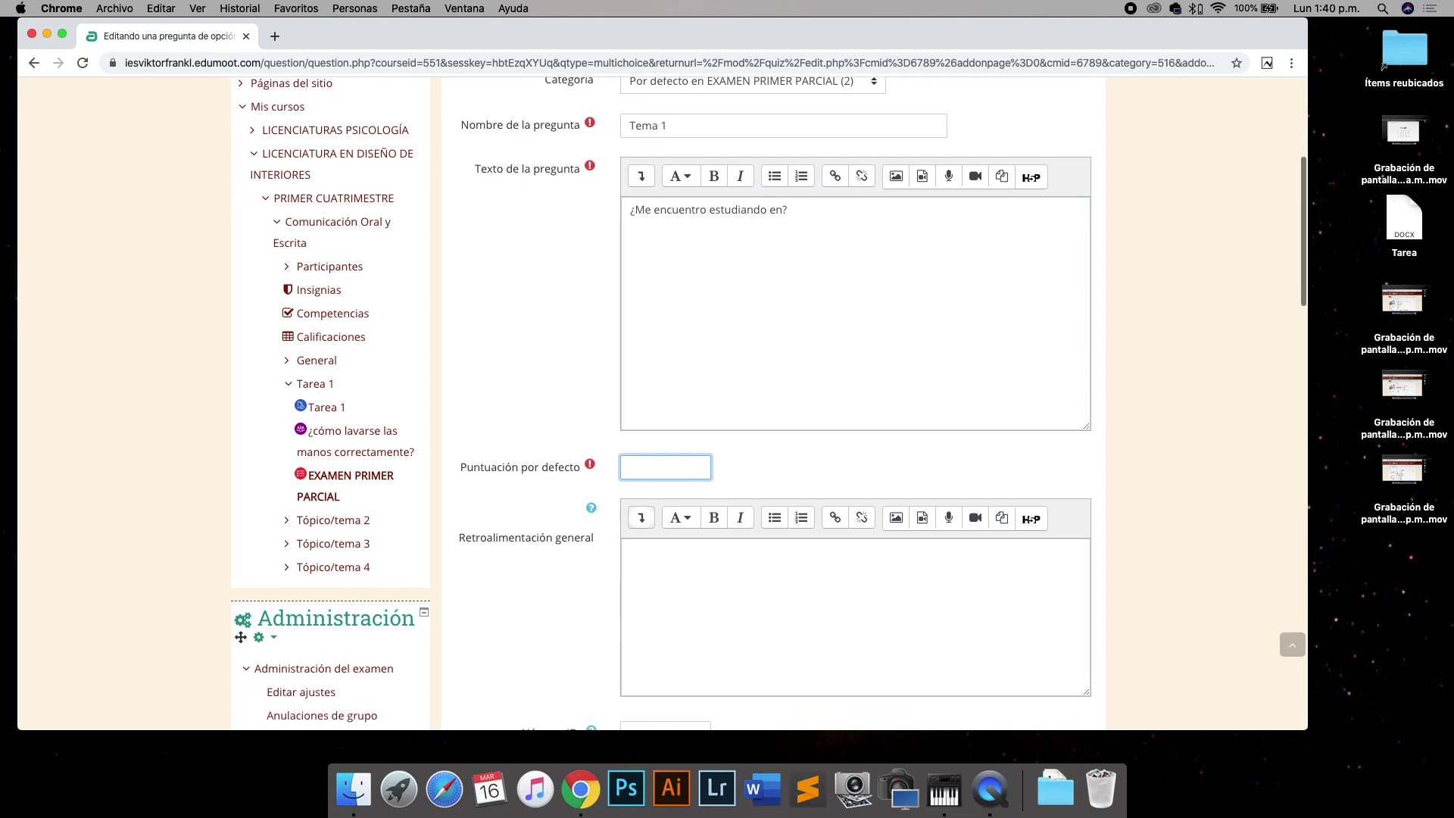
type("2")
Set the numbering of the answer options to the 1., 2., 3., ... style
scroll(764, 507, "down", 5)
scroll(764, 506, "down", 5)
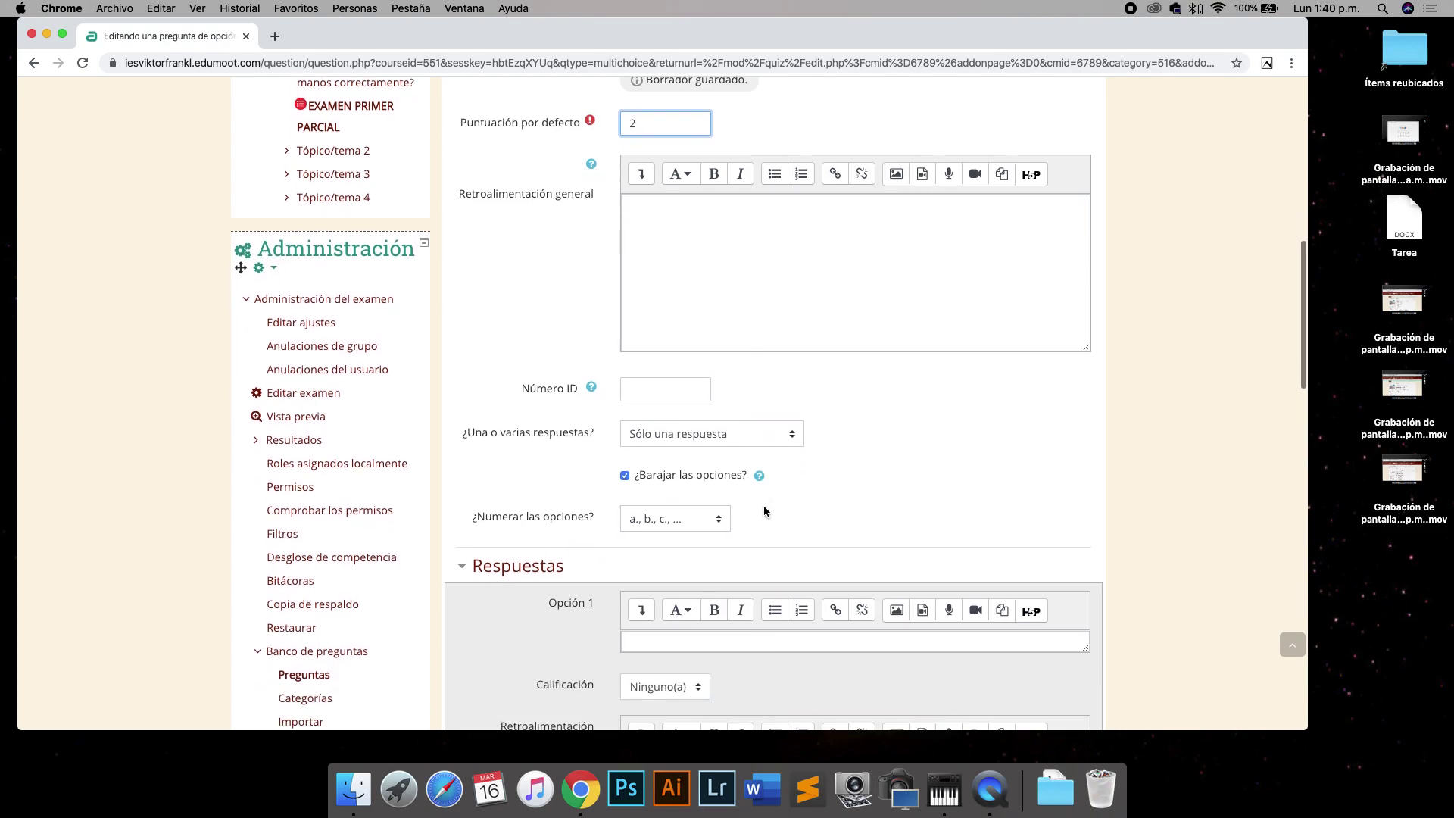
scroll(764, 511, "down", 1)
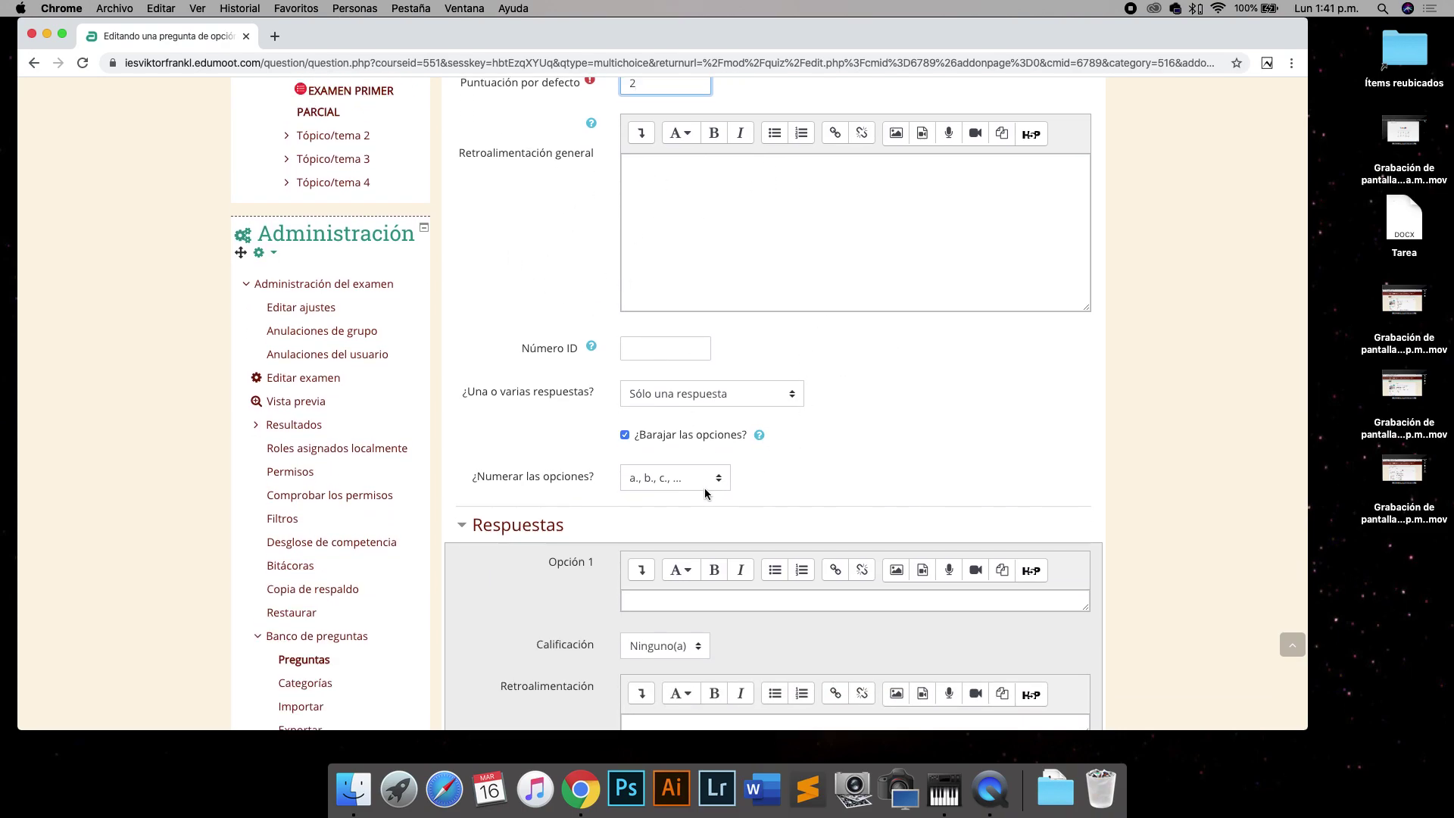
scroll(714, 462, "down", 1)
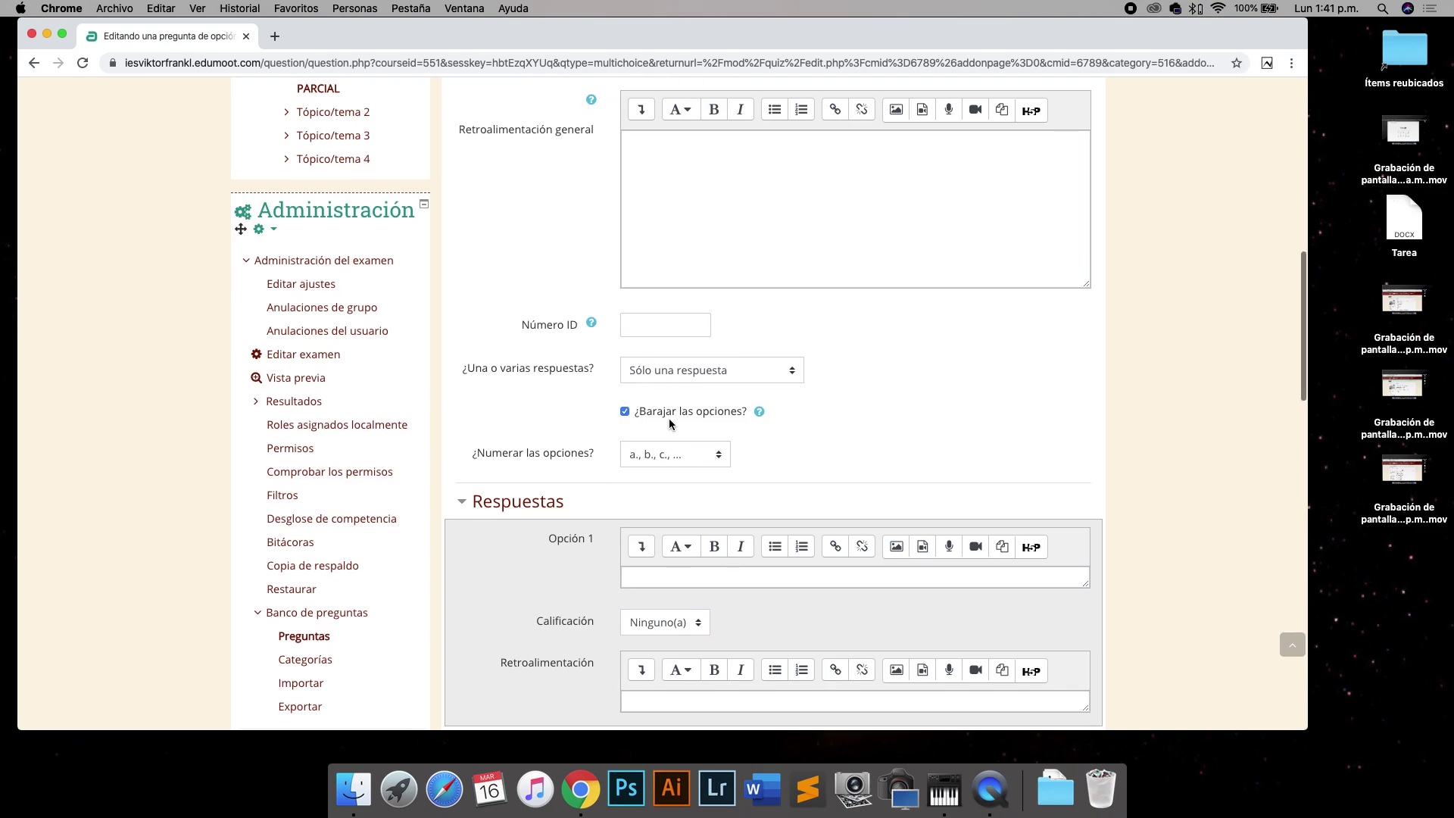
scroll(748, 426, "down", 2)
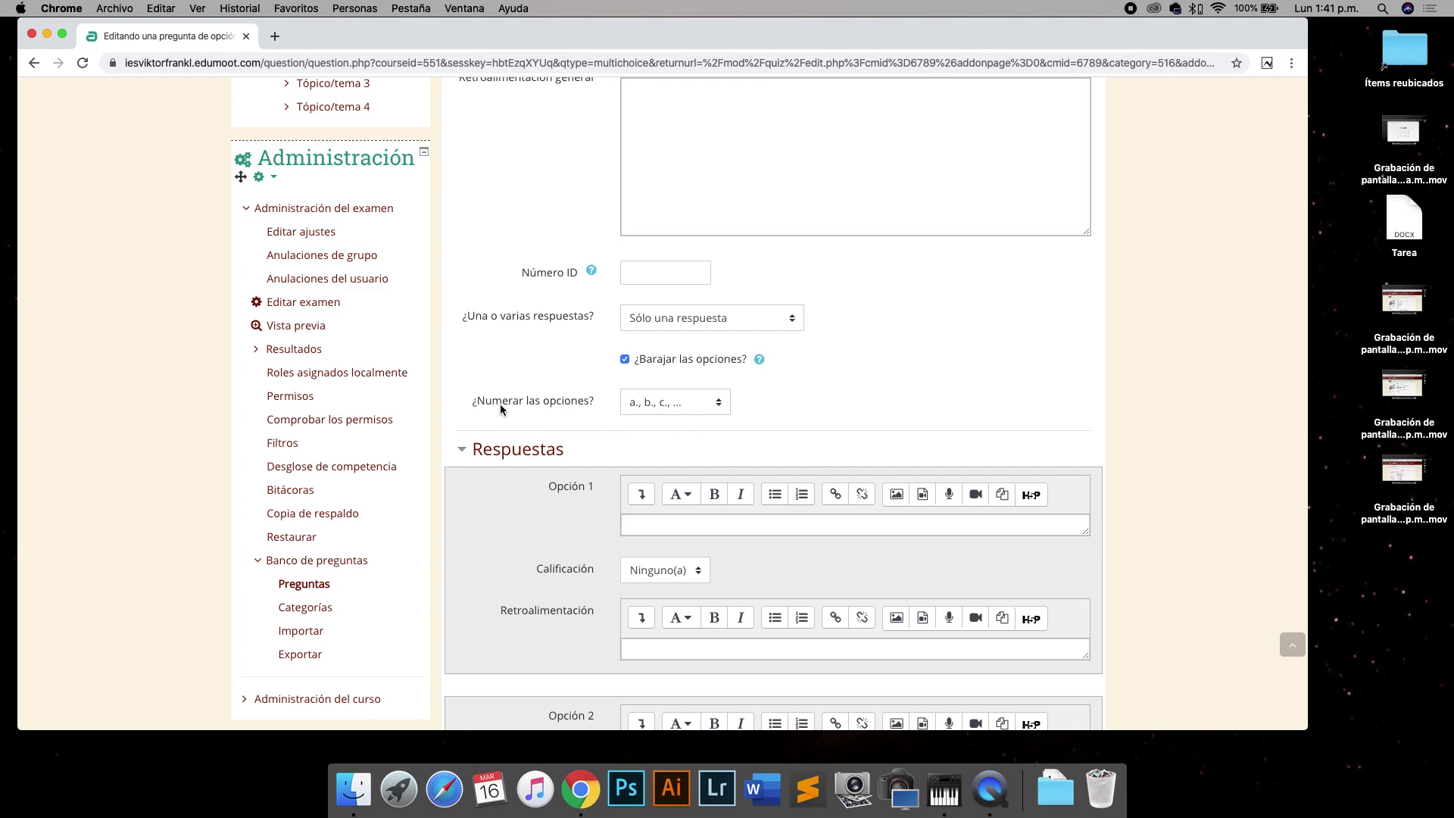
left_click(701, 407)
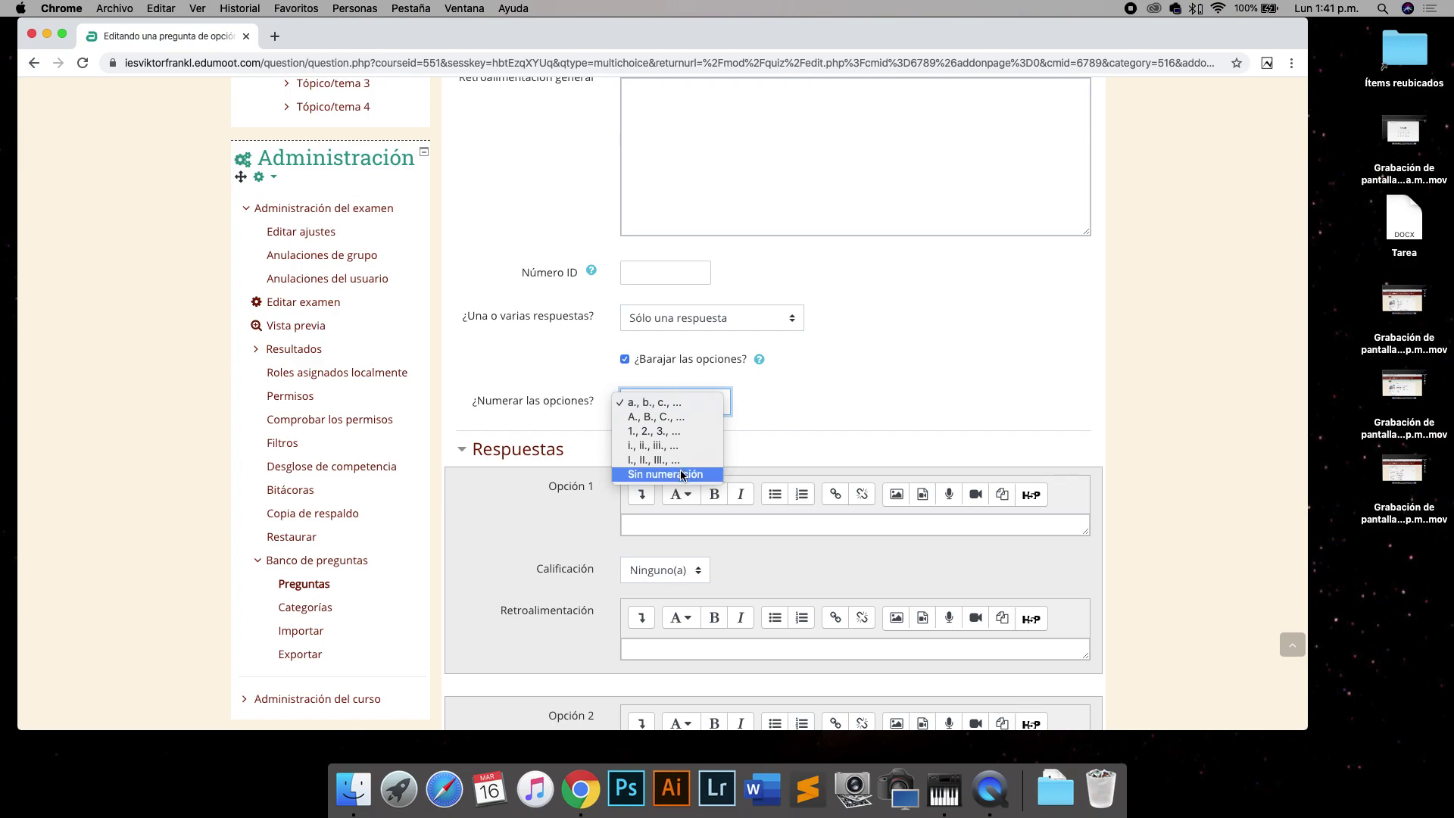
left_click(699, 431)
Enter "Chetumal" as answer option 1 and set its grade to 100%
scroll(699, 433, "down", 3)
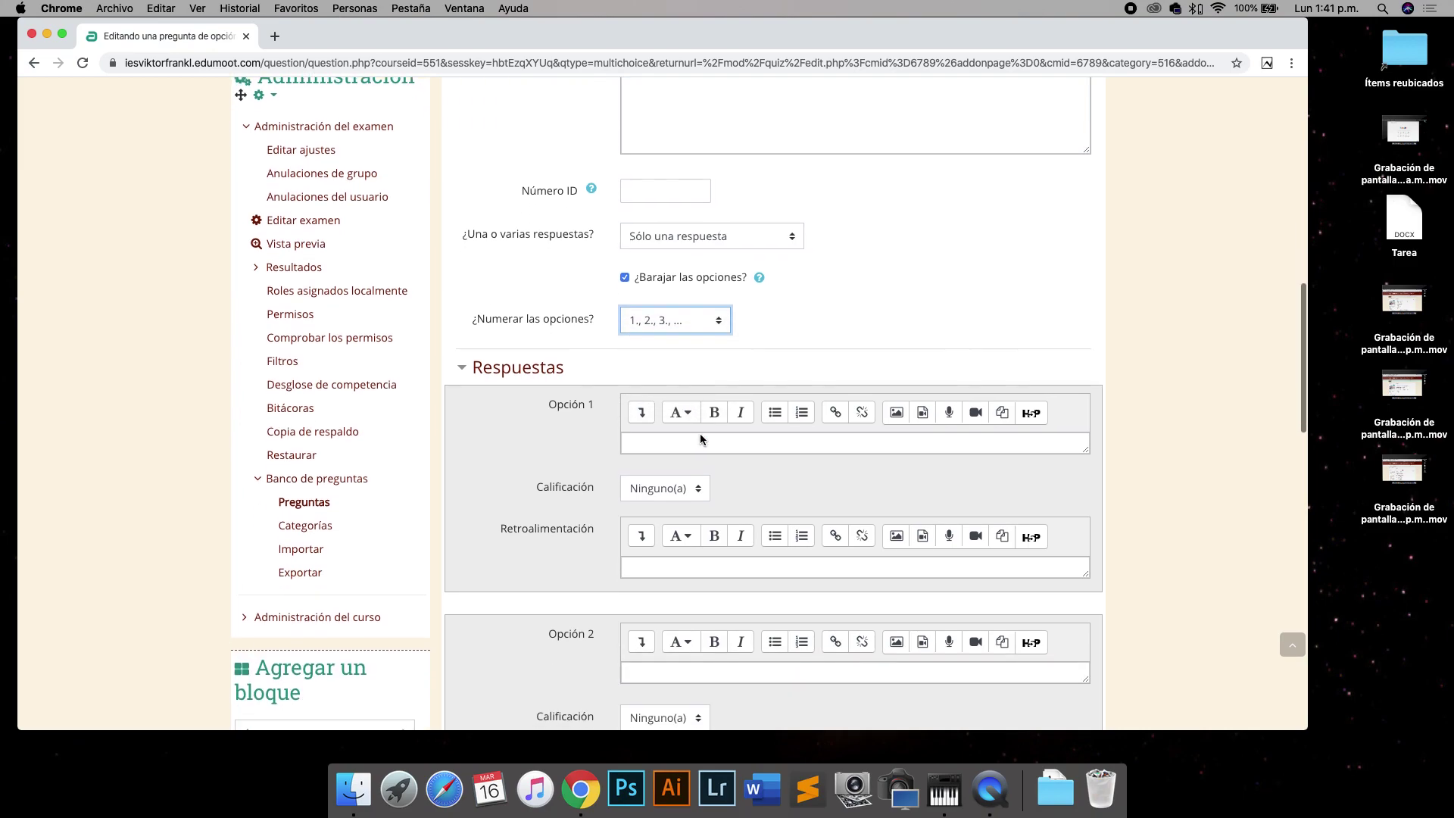
left_click(656, 442)
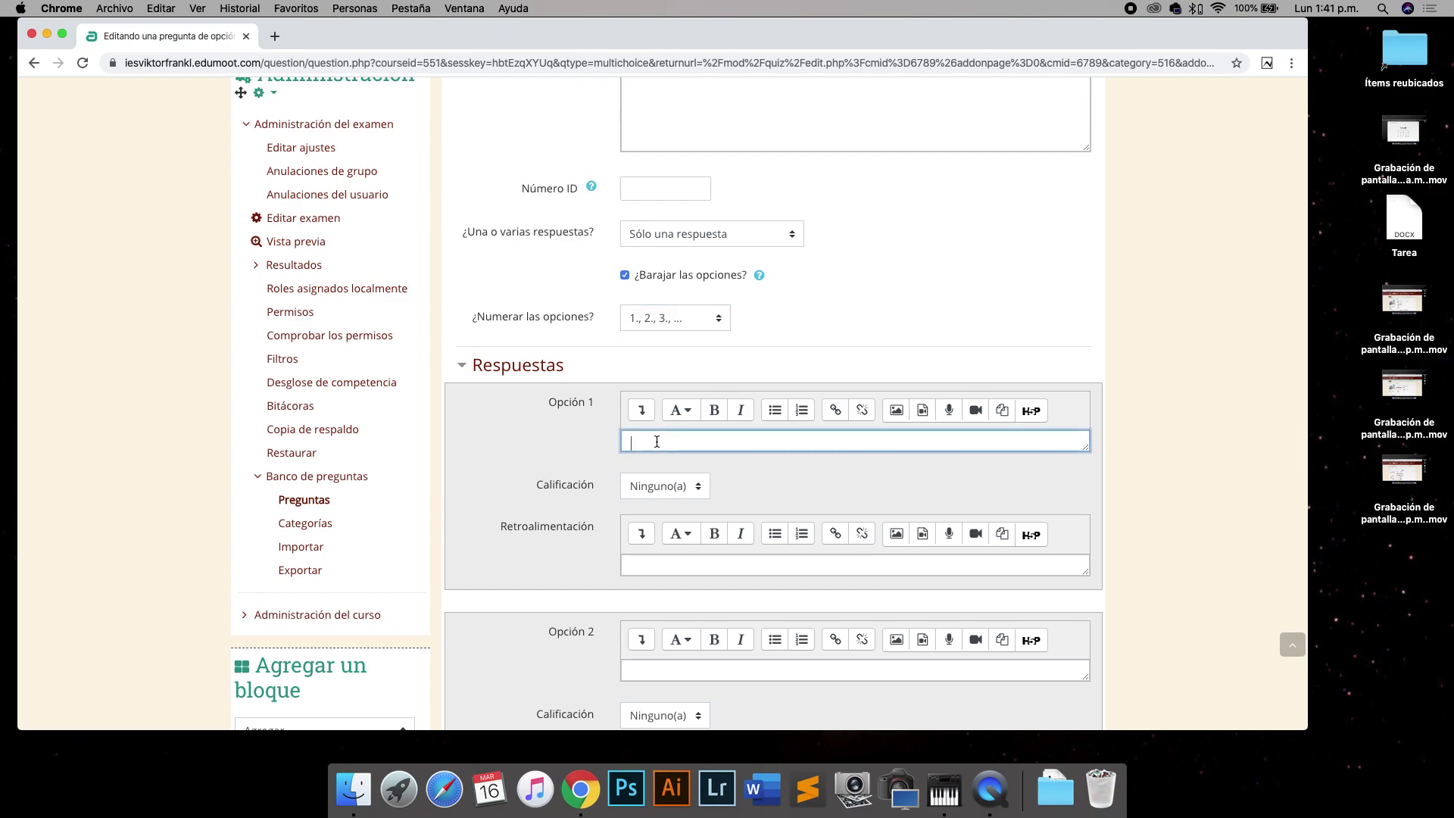
type("Chetumsl")
left_click(682, 488)
left_click(663, 502)
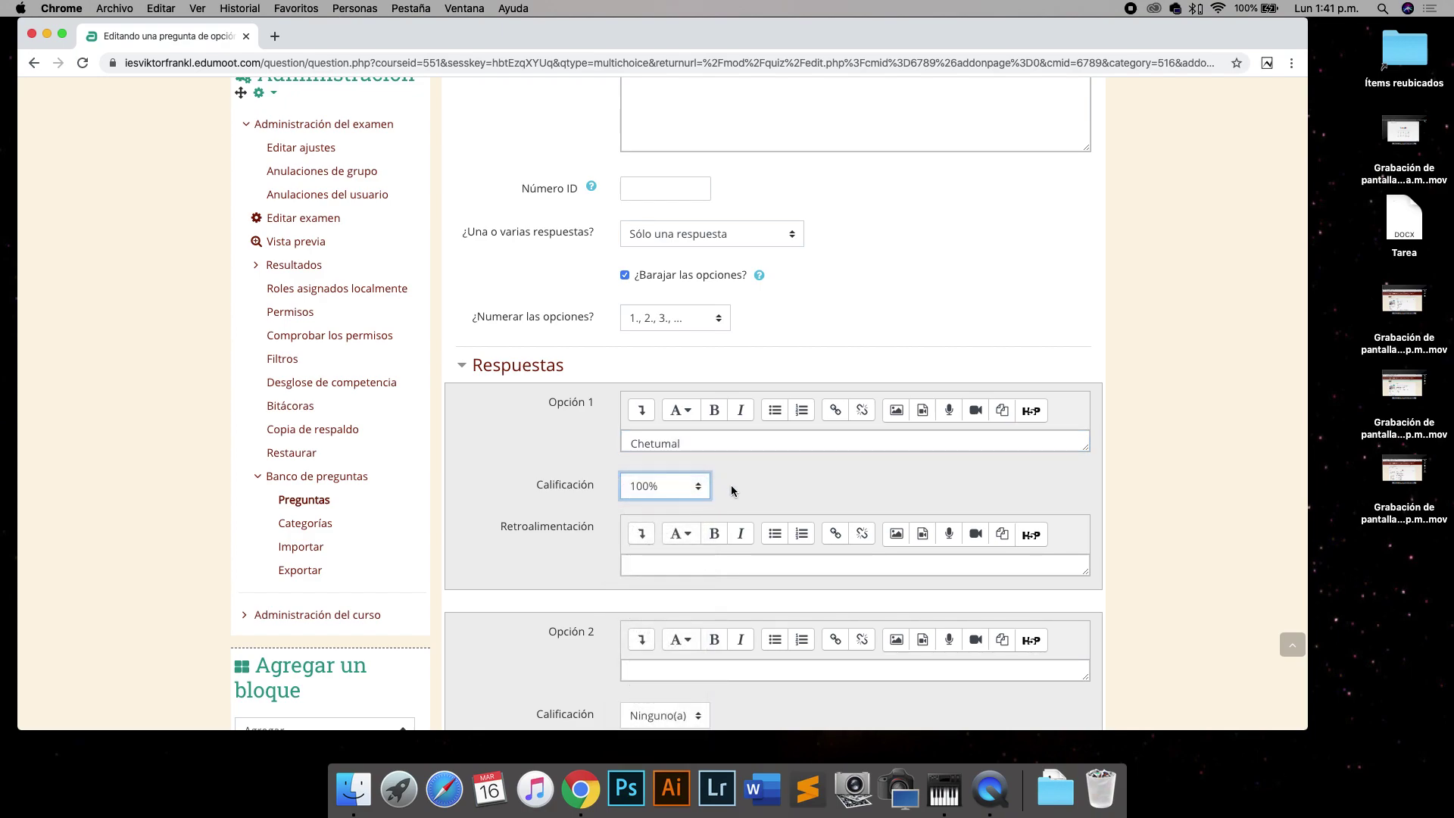
Enter "Campeche" as answer option 2
scroll(730, 492, "down", 2)
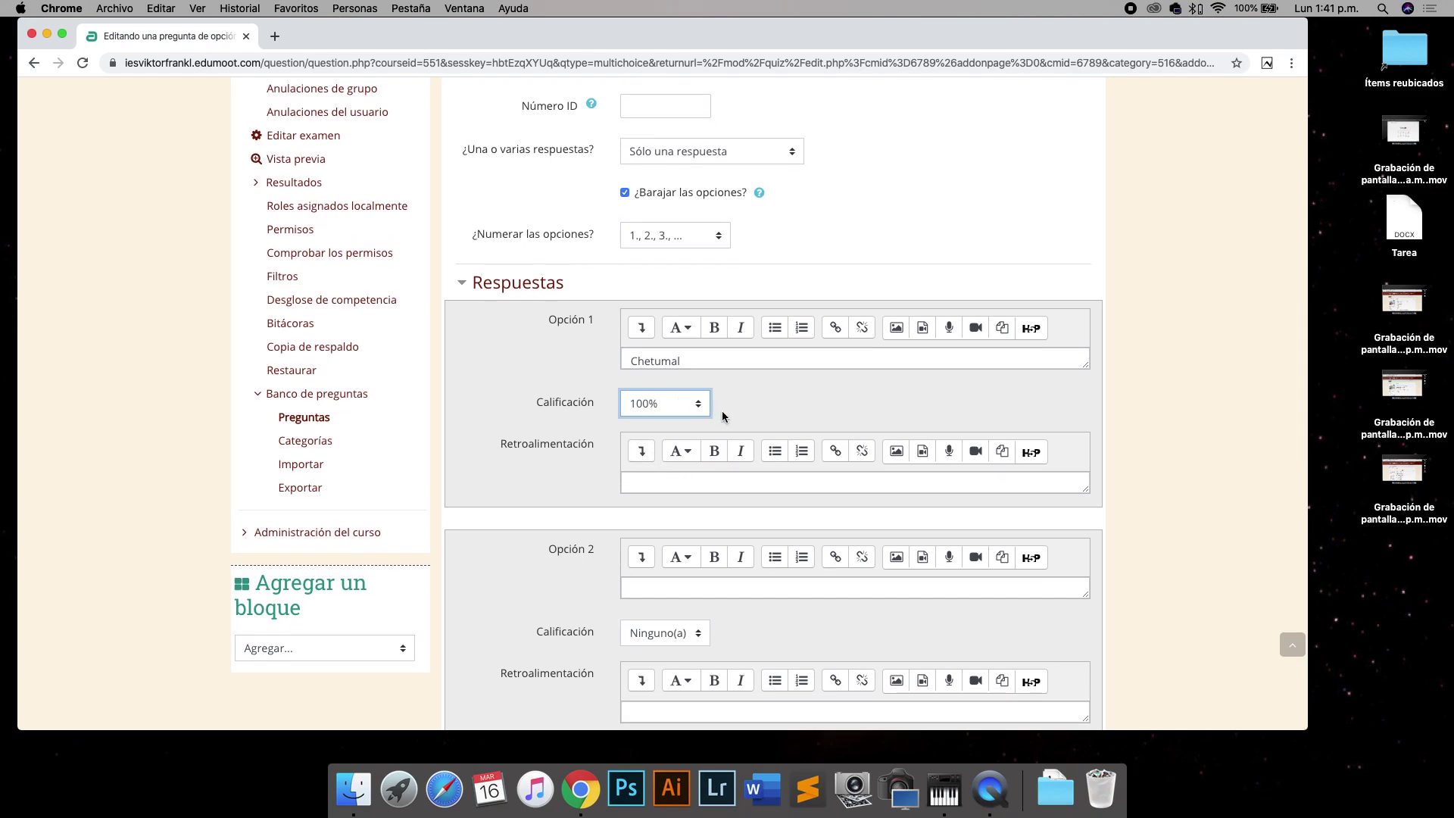
scroll(722, 416, "down", 1)
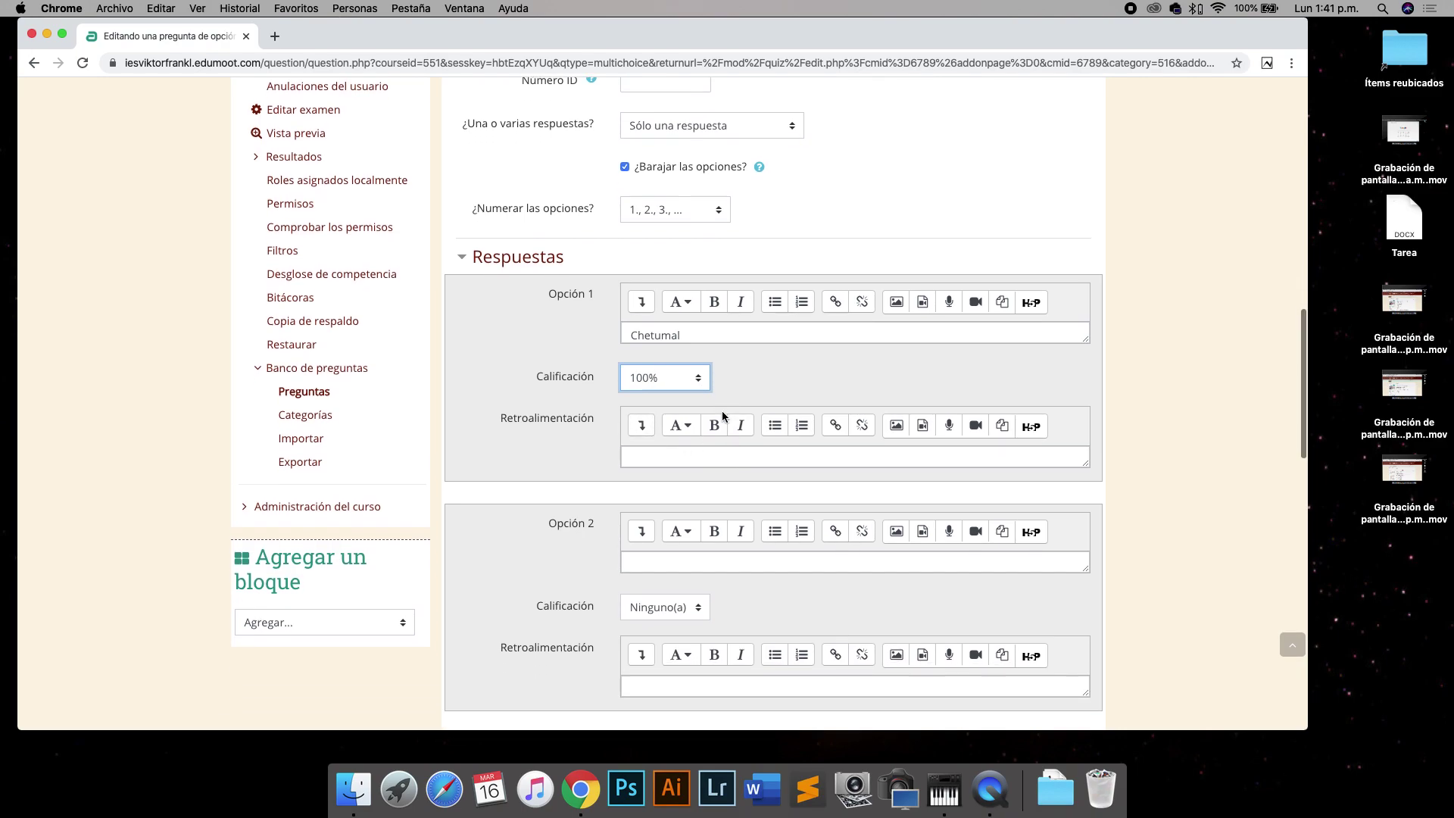
left_click(683, 560)
type("Cah")
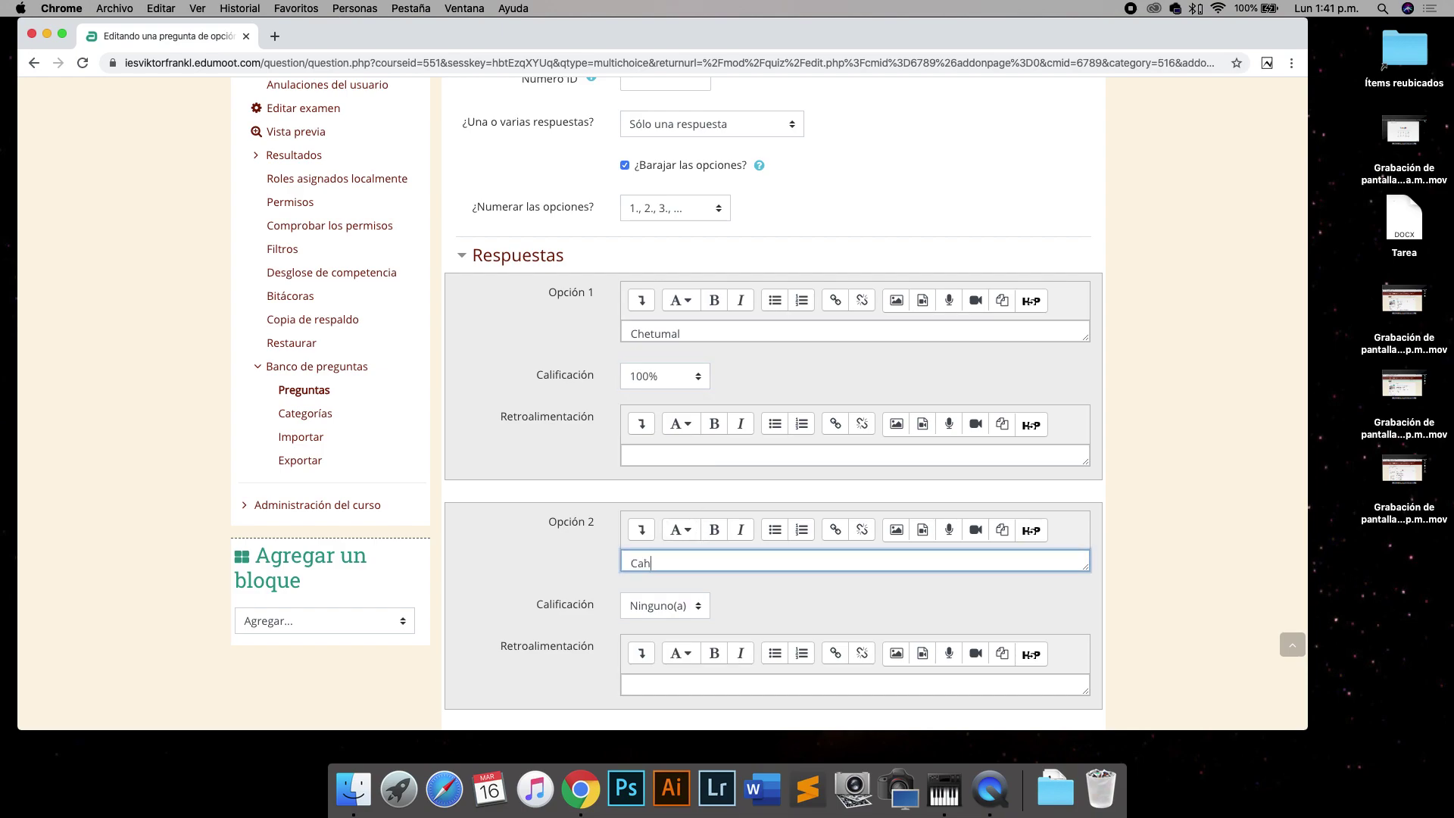
type("peche")
Enter "Yucatán" as answer option 3
scroll(673, 594, "down", 3)
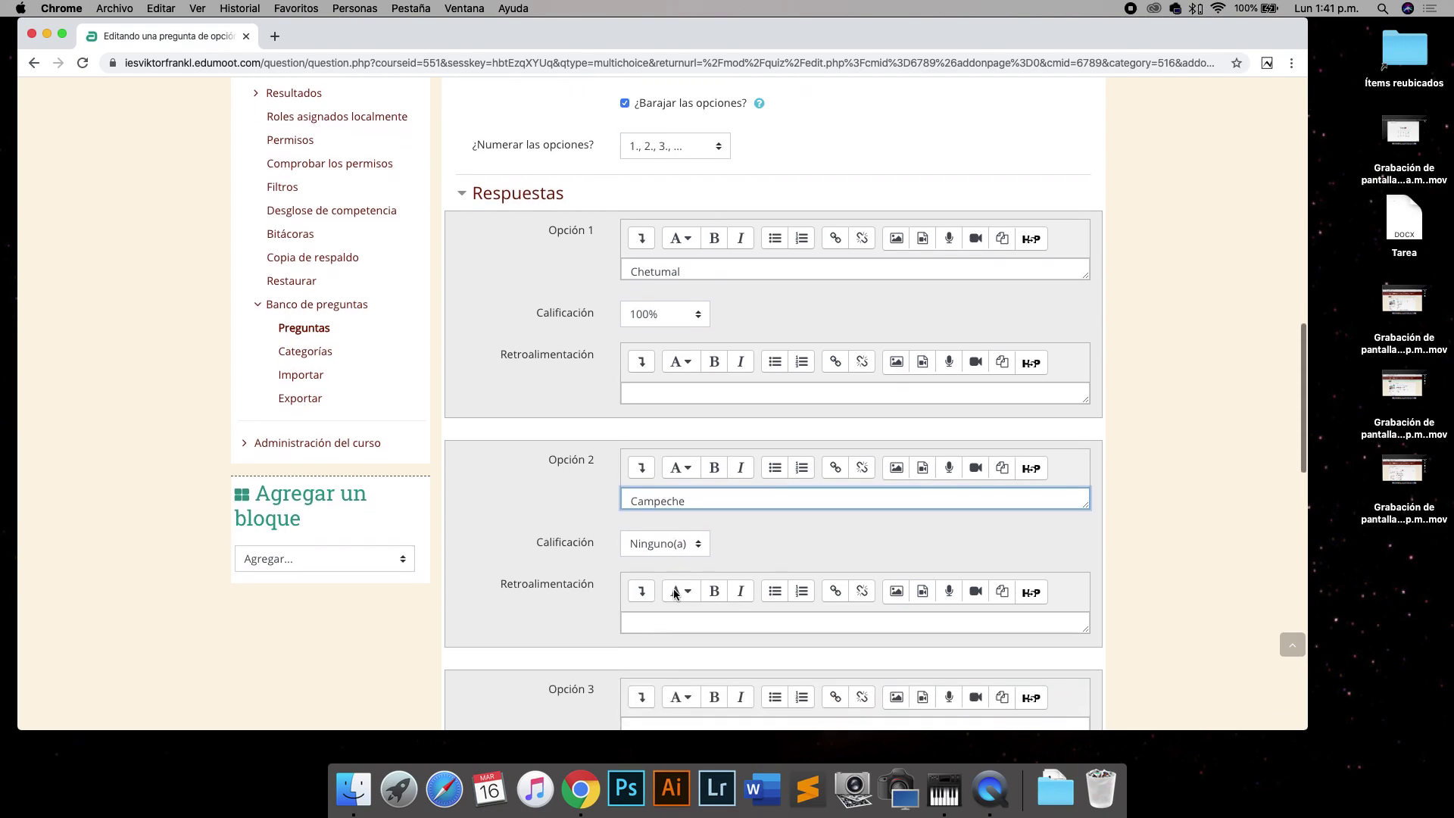
scroll(674, 590, "down", 4)
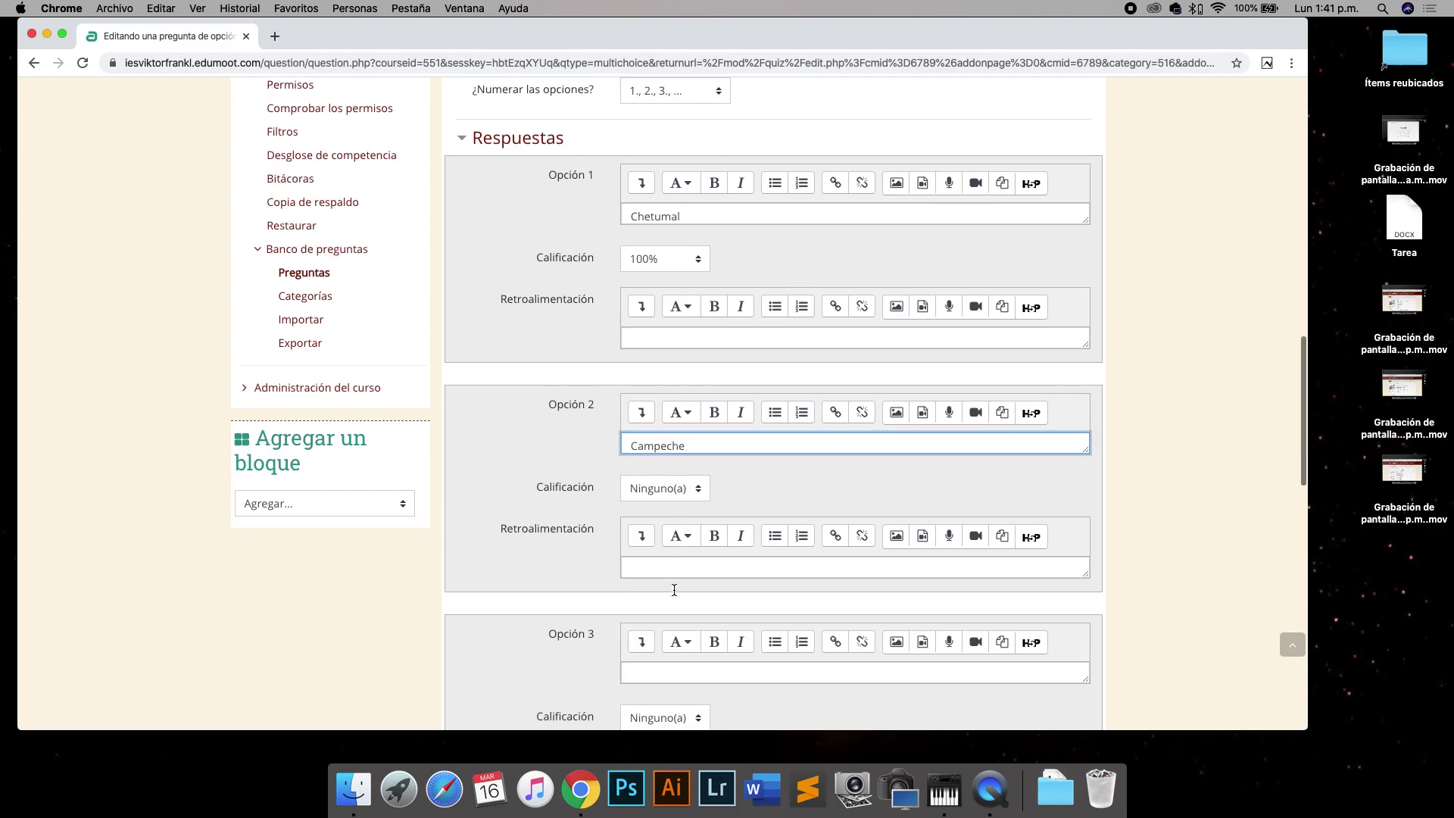
left_click(702, 553)
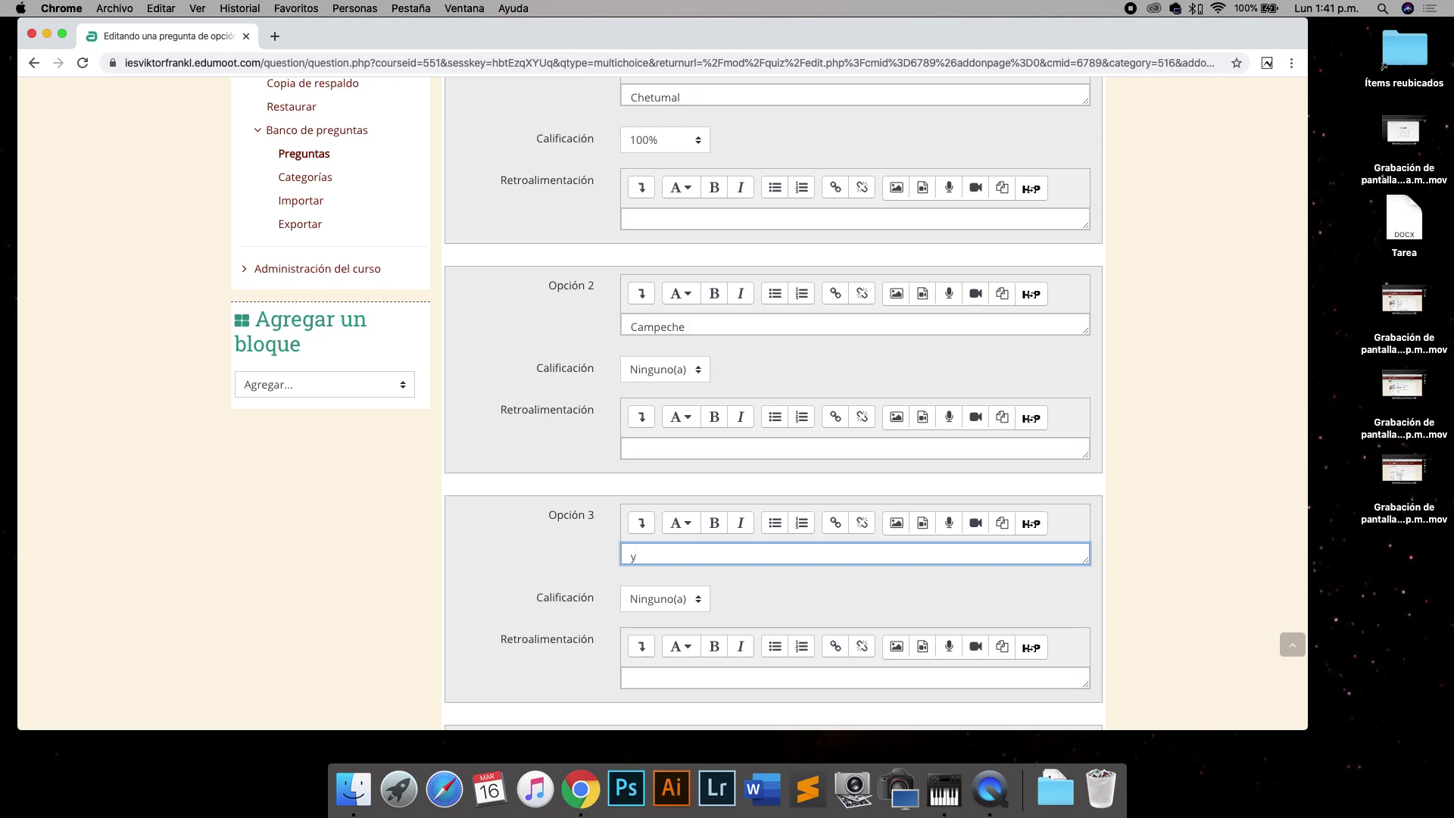
type("Yucatán")
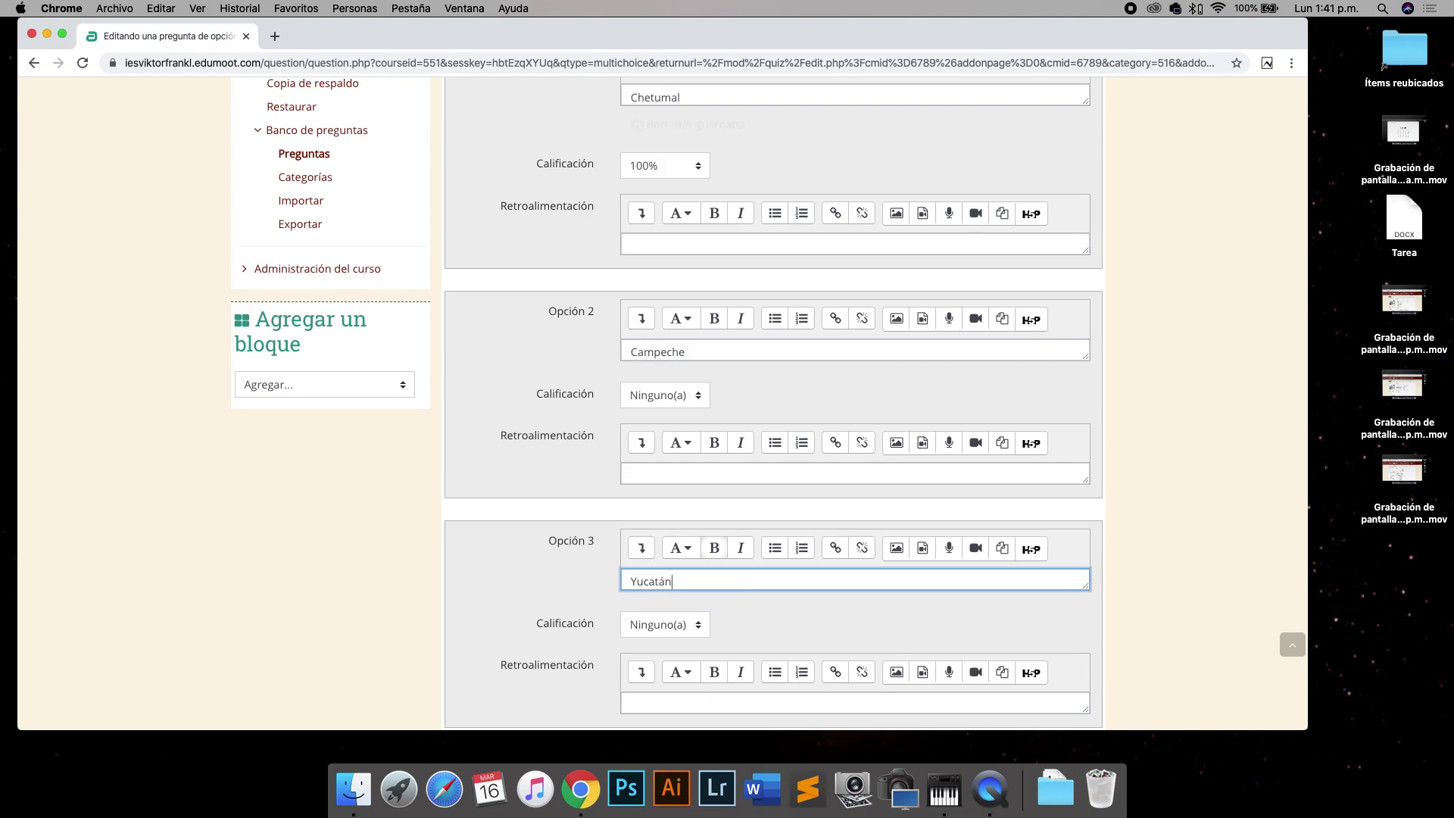
Save the multiple-choice question and preview it from the quiz's question list
scroll(702, 583, "down", 2)
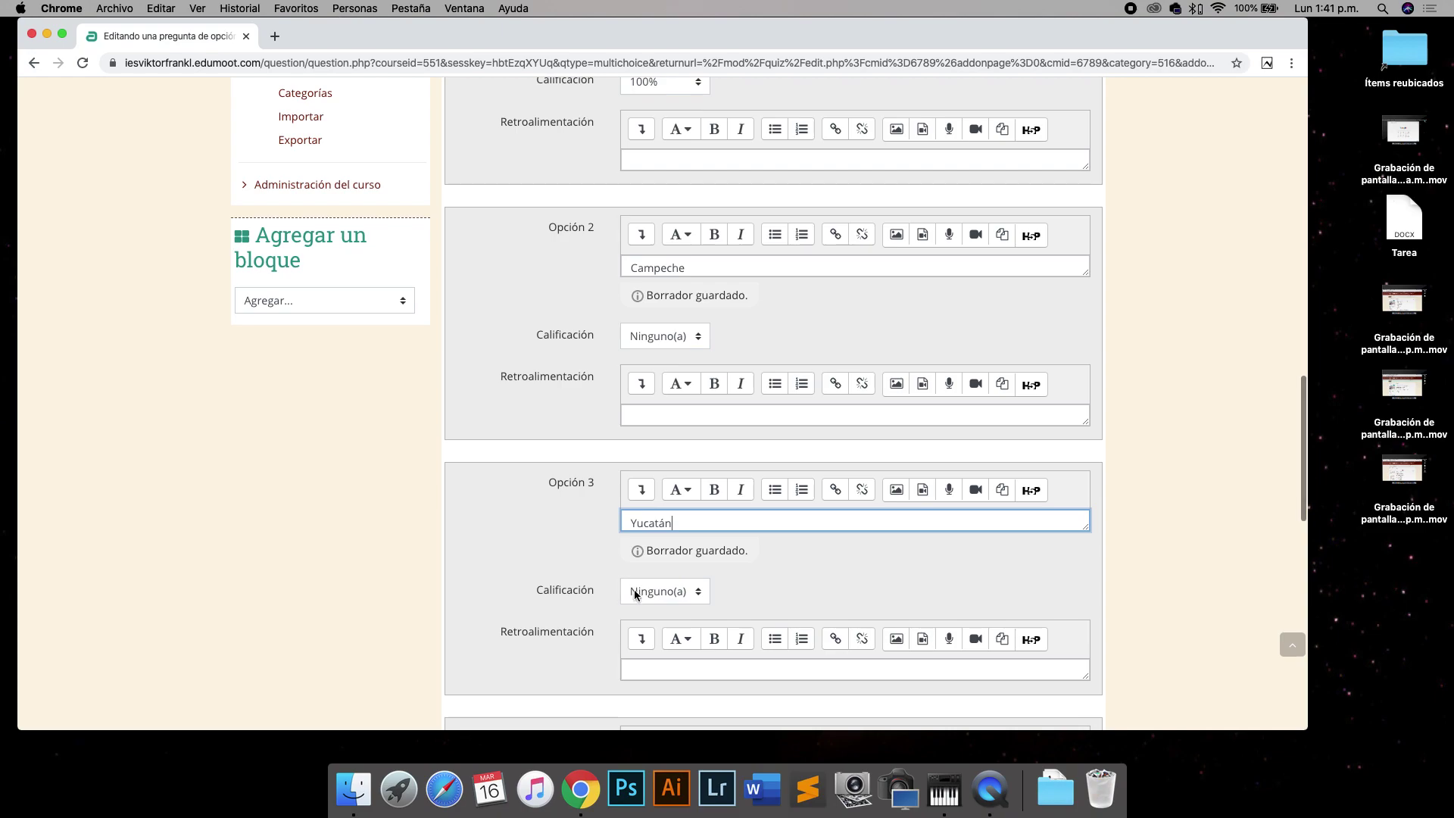
scroll(629, 597, "down", 1)
scroll(682, 560, "down", 2)
scroll(682, 560, "down", 6)
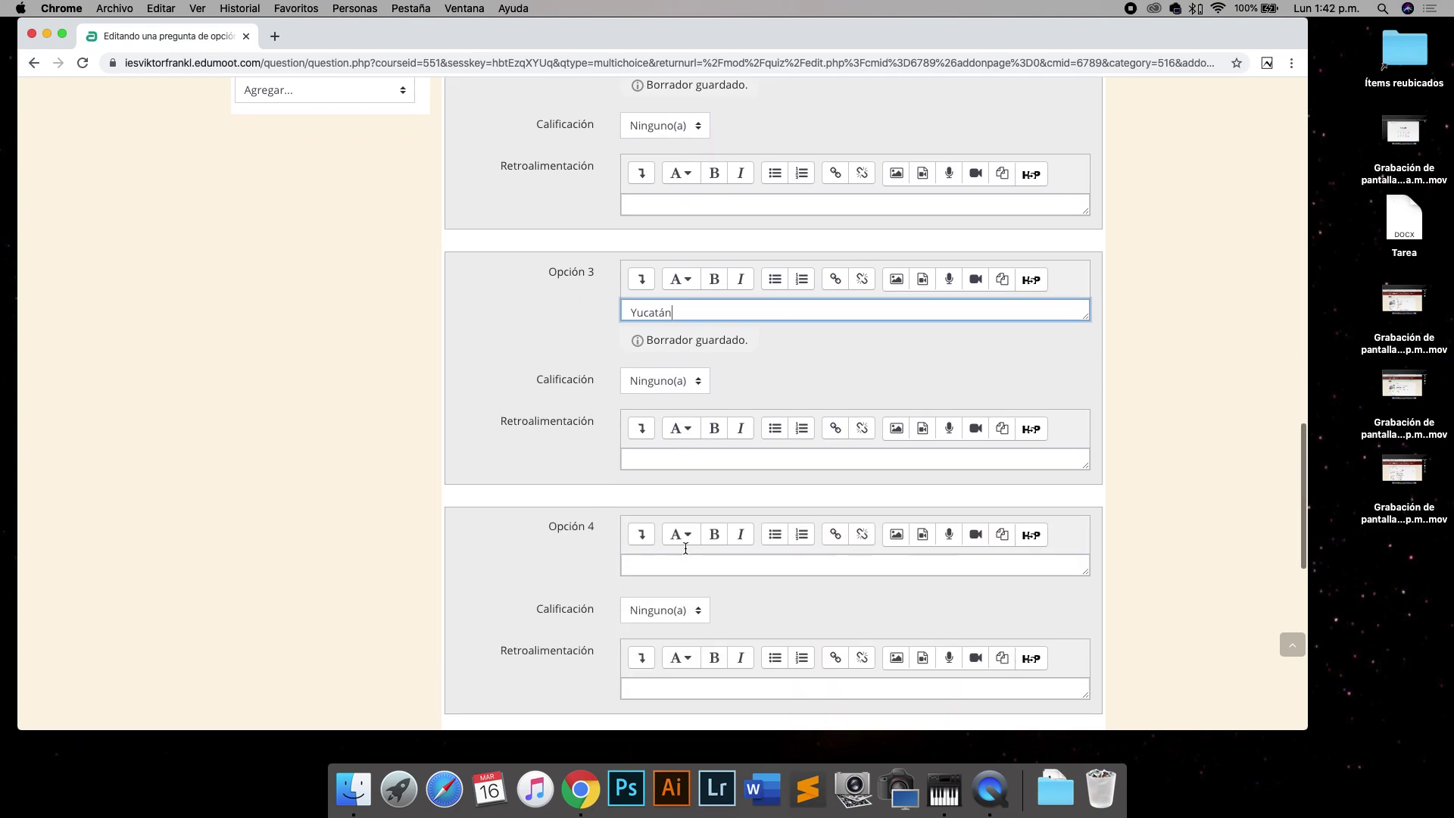
scroll(707, 427, "down", 6)
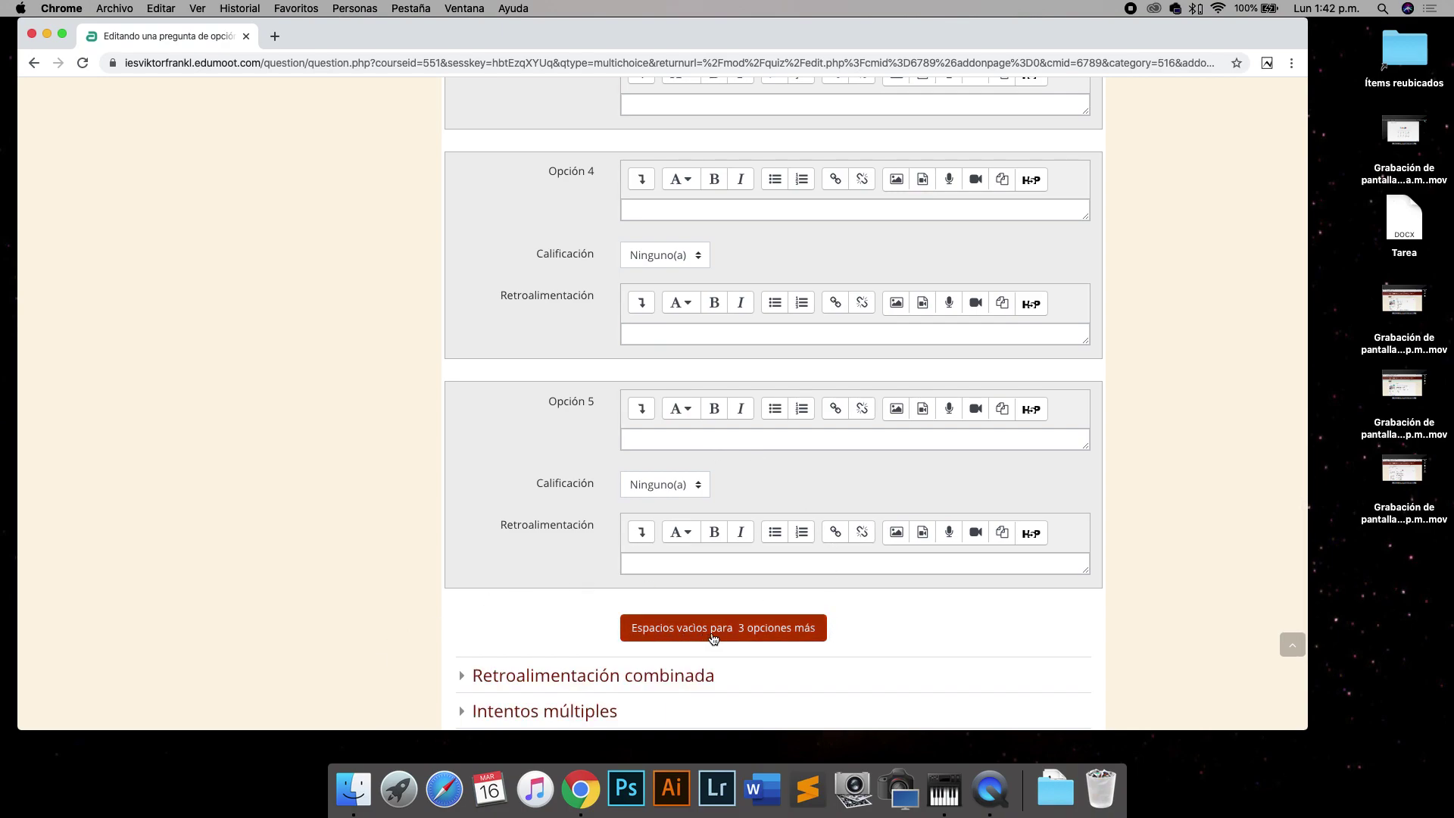
scroll(713, 638, "down", 4)
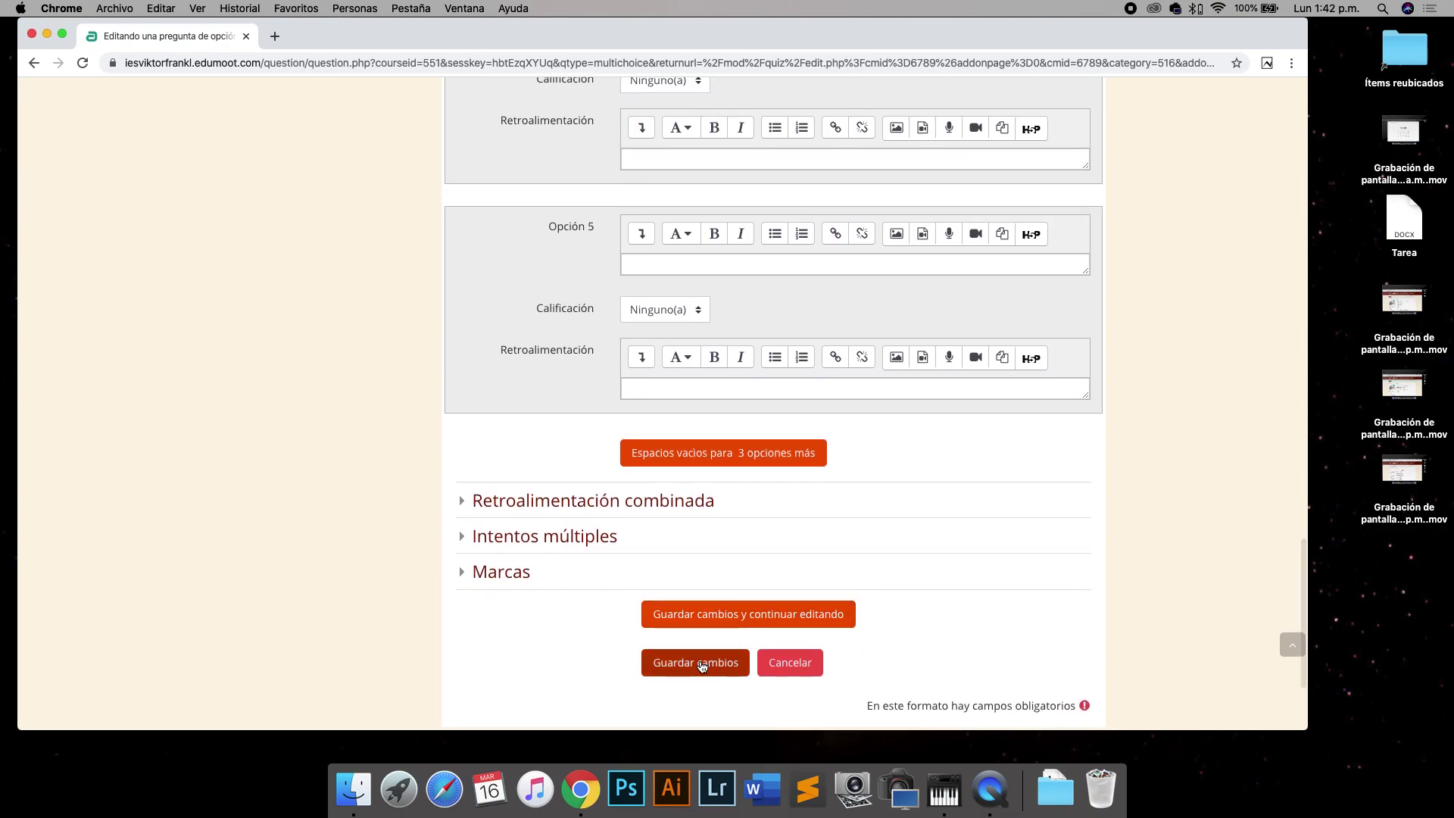
left_click(702, 664)
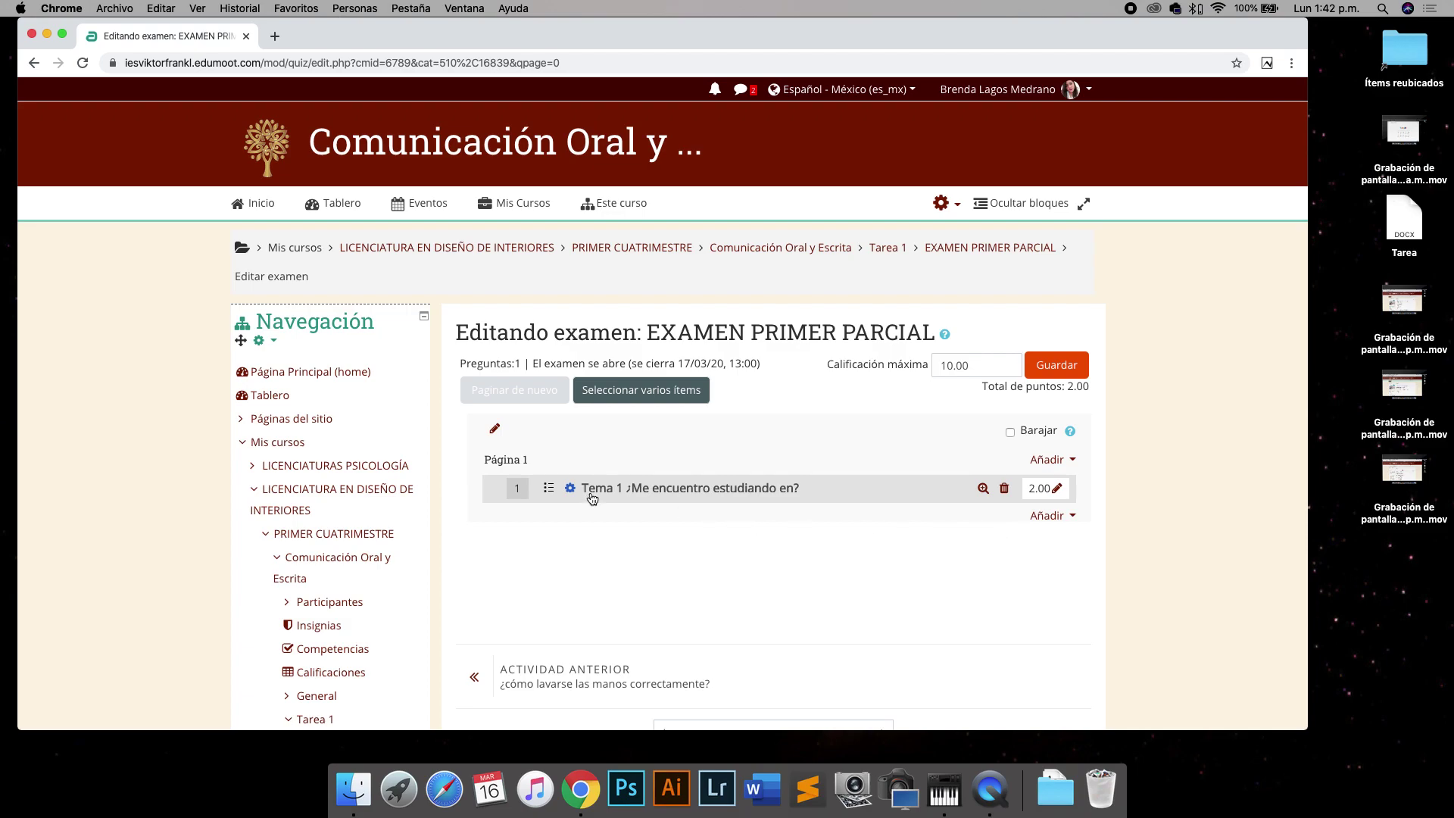
left_click(982, 489)
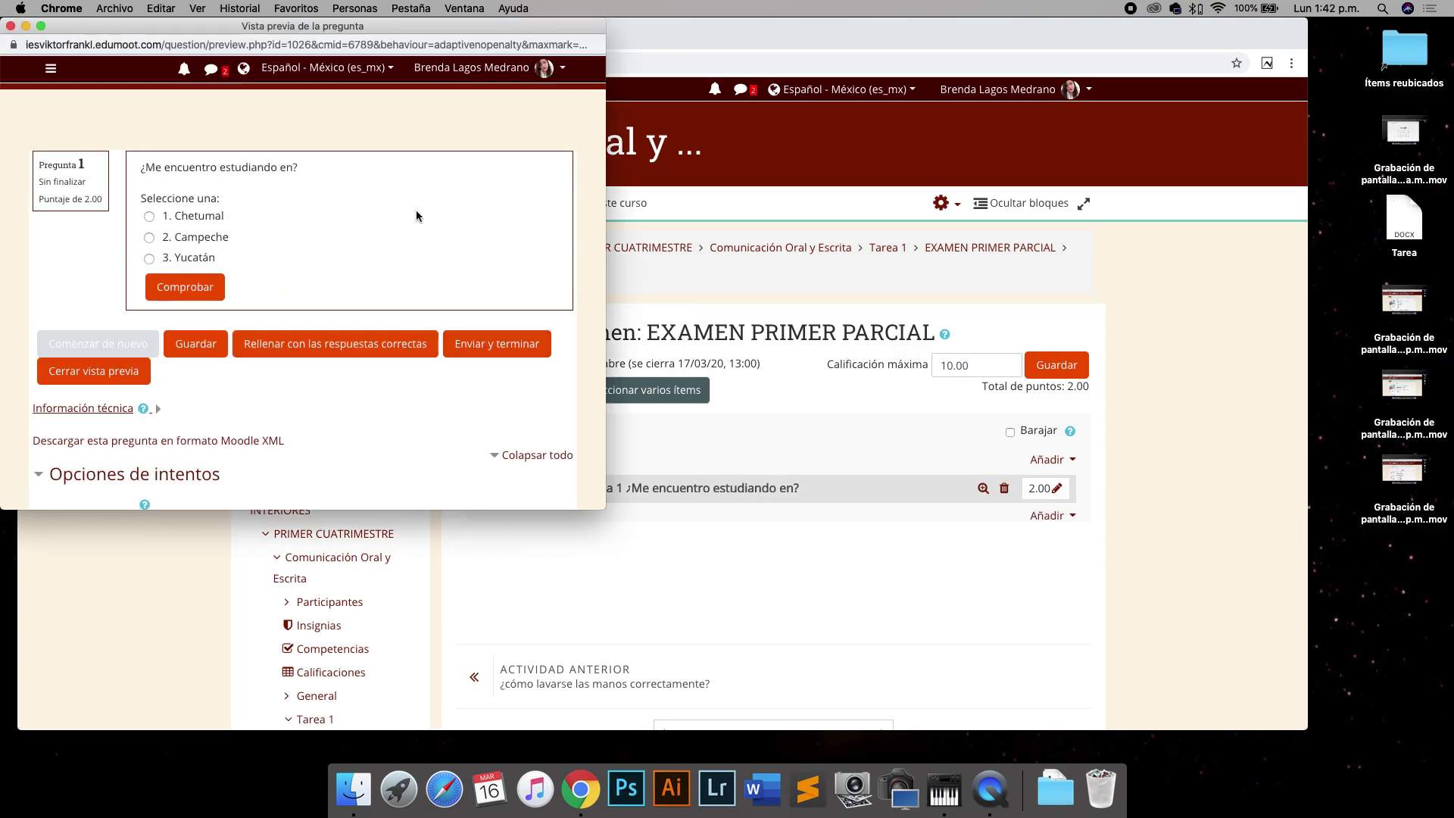
left_click(11, 26)
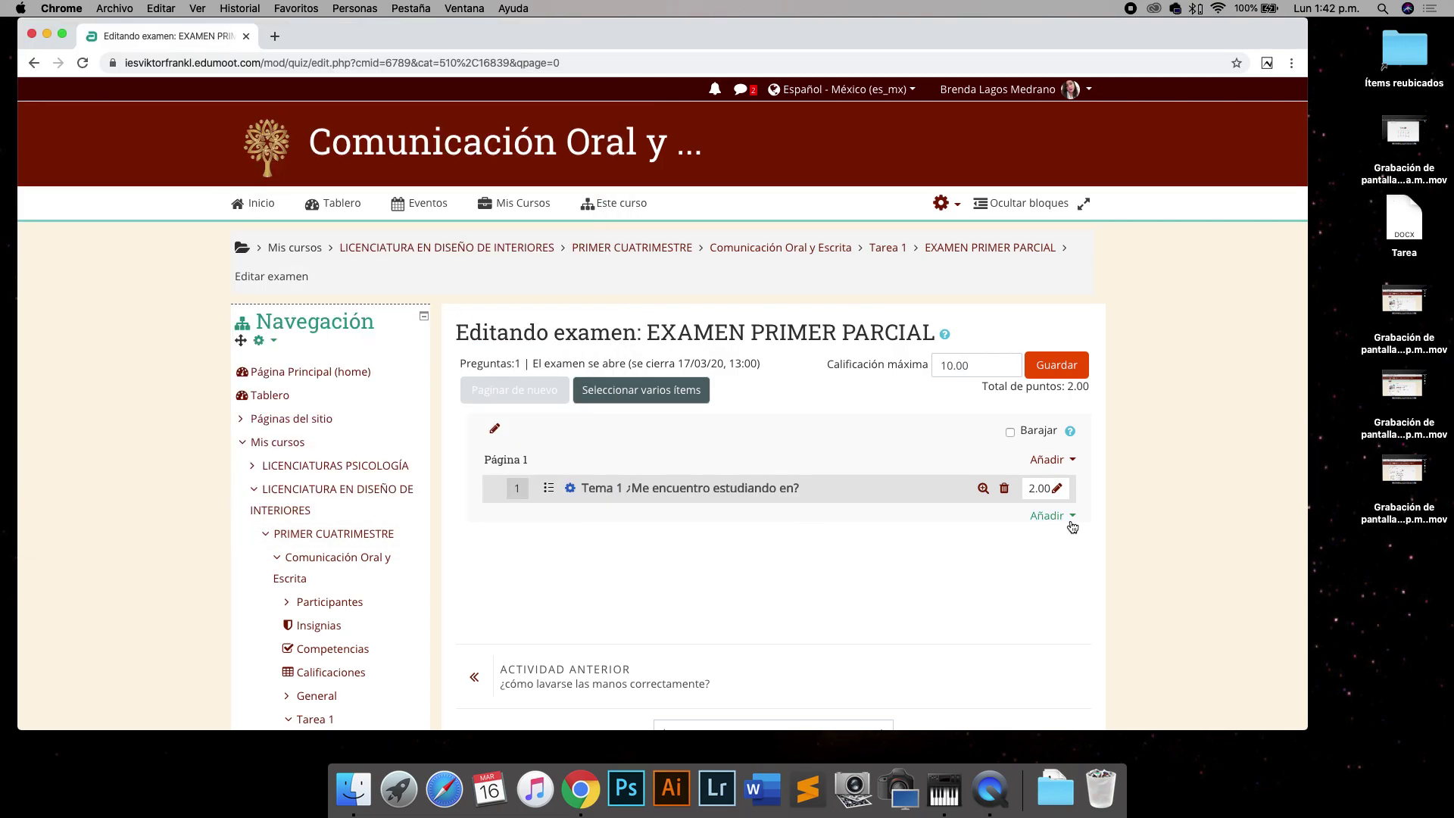
Add a new Falso/Verdadero question after the first question of the quiz
left_click(1043, 523)
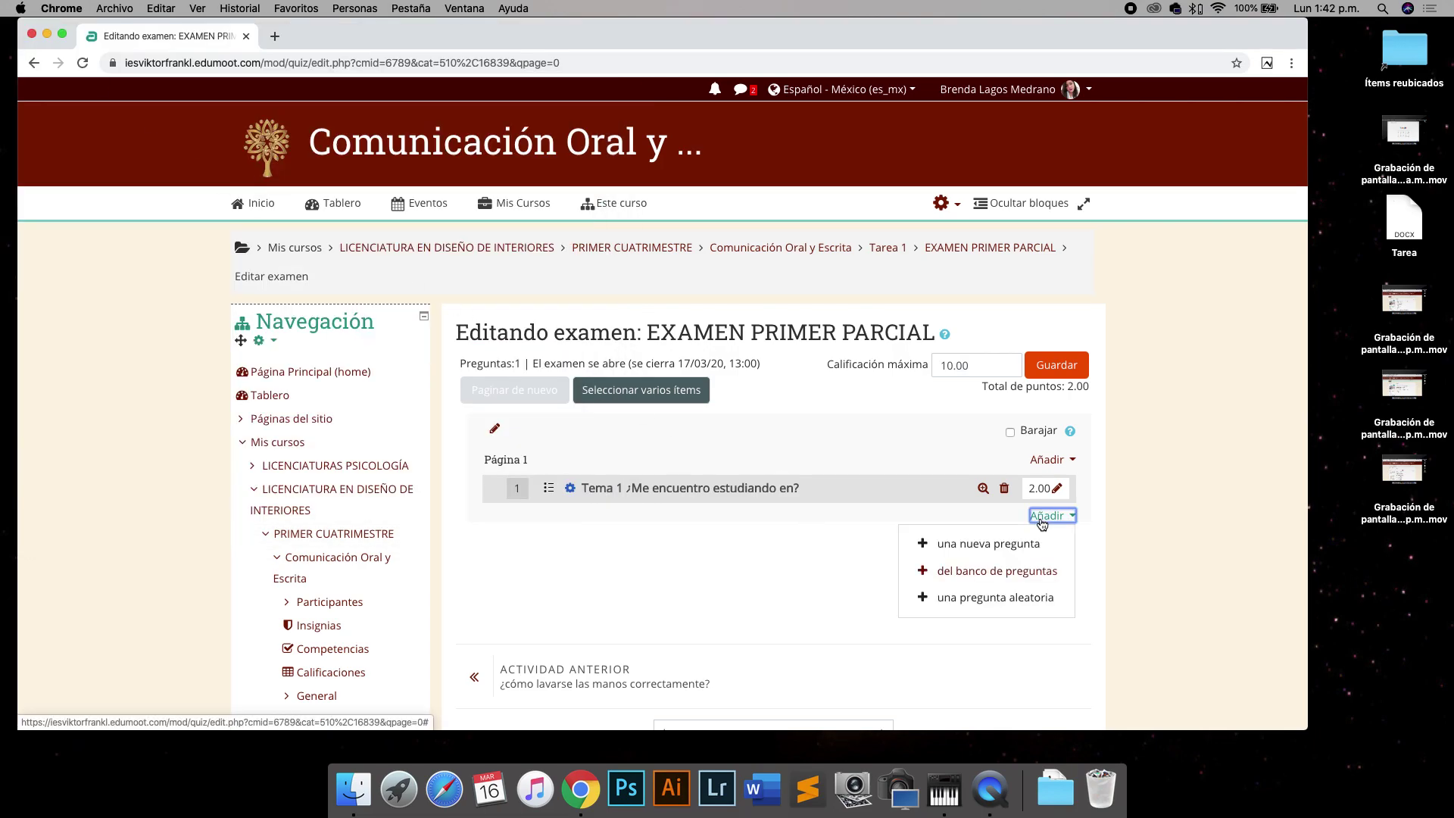
left_click(1004, 544)
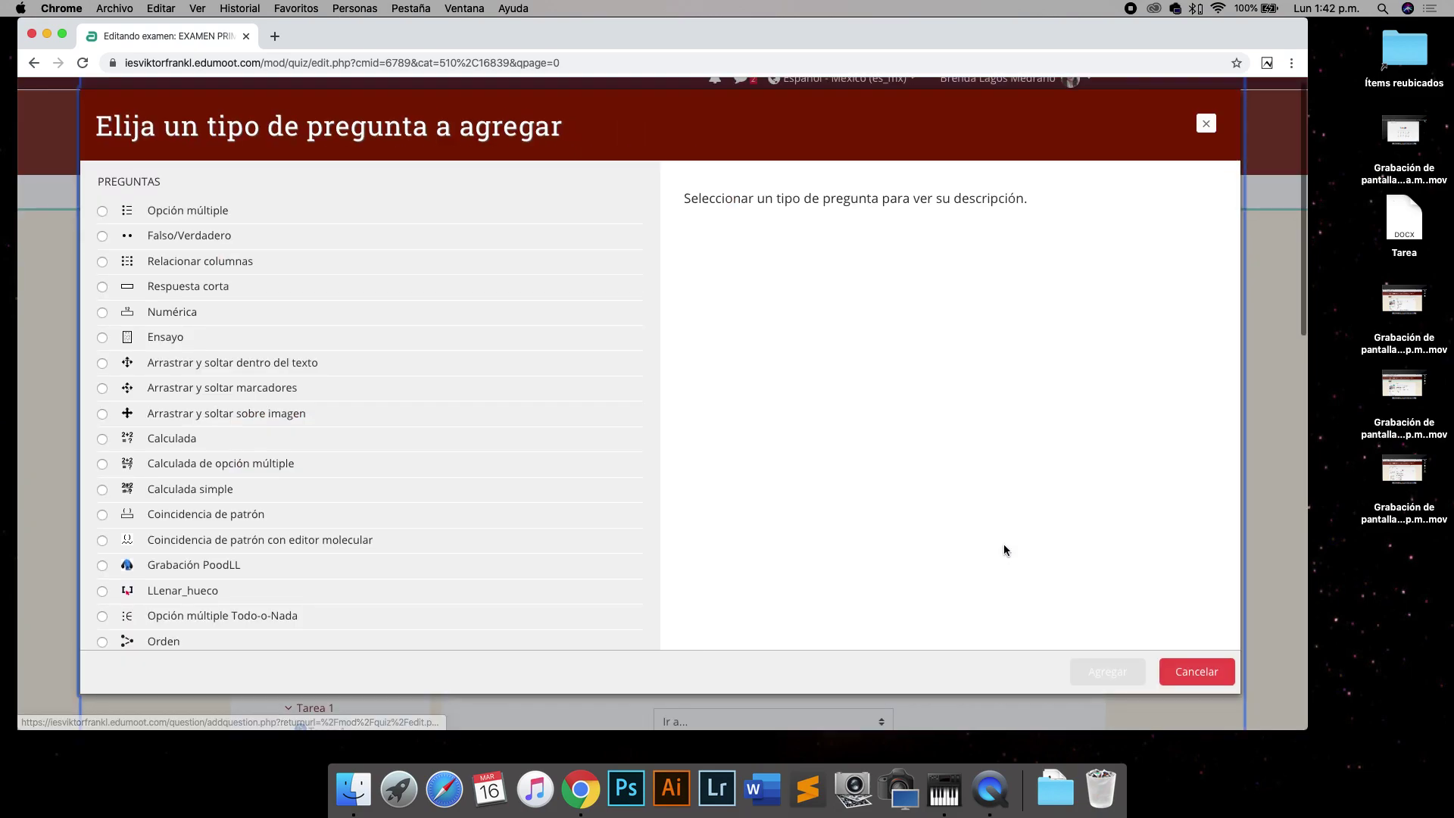
left_click(166, 238)
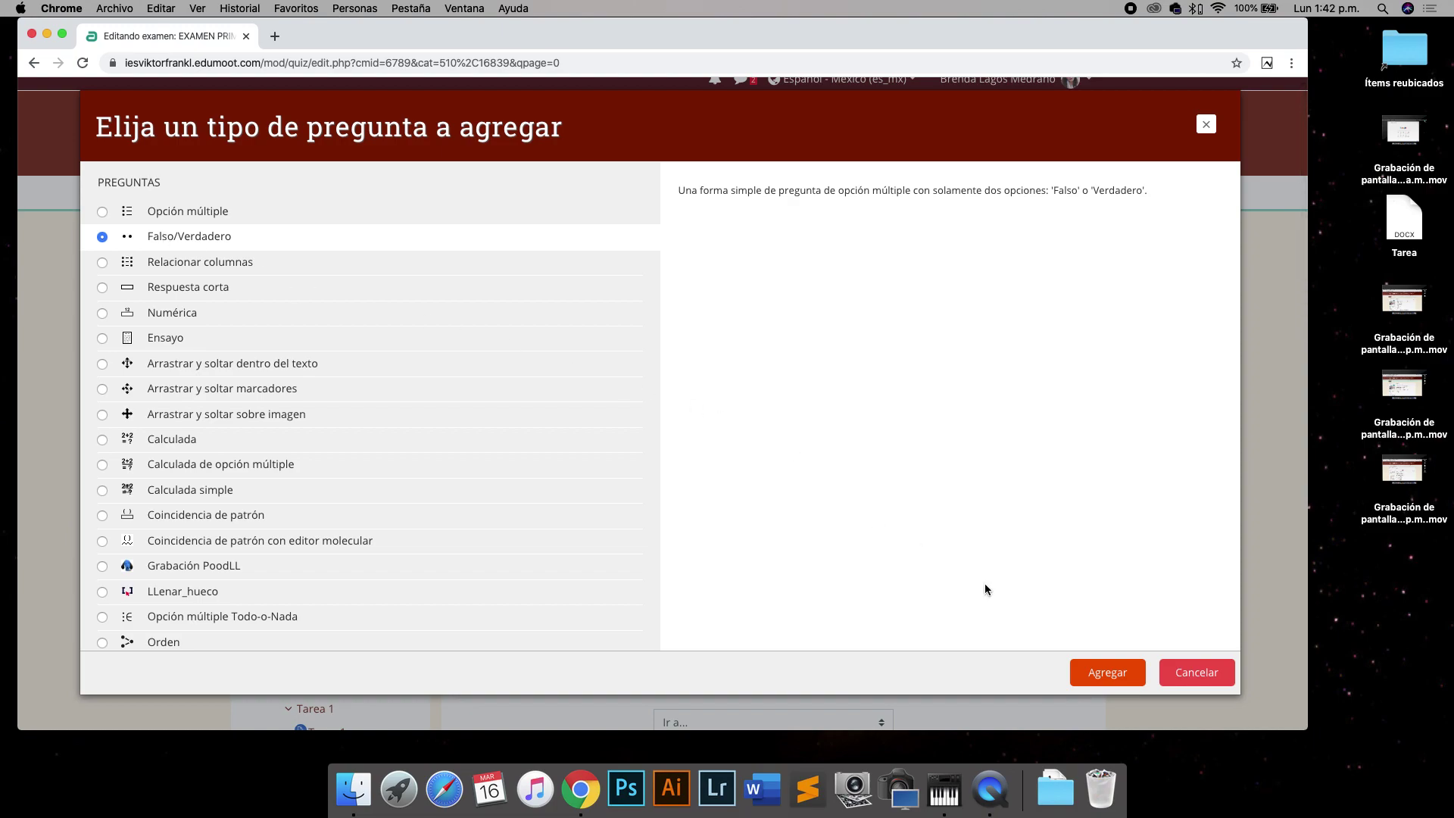
left_click(1080, 657)
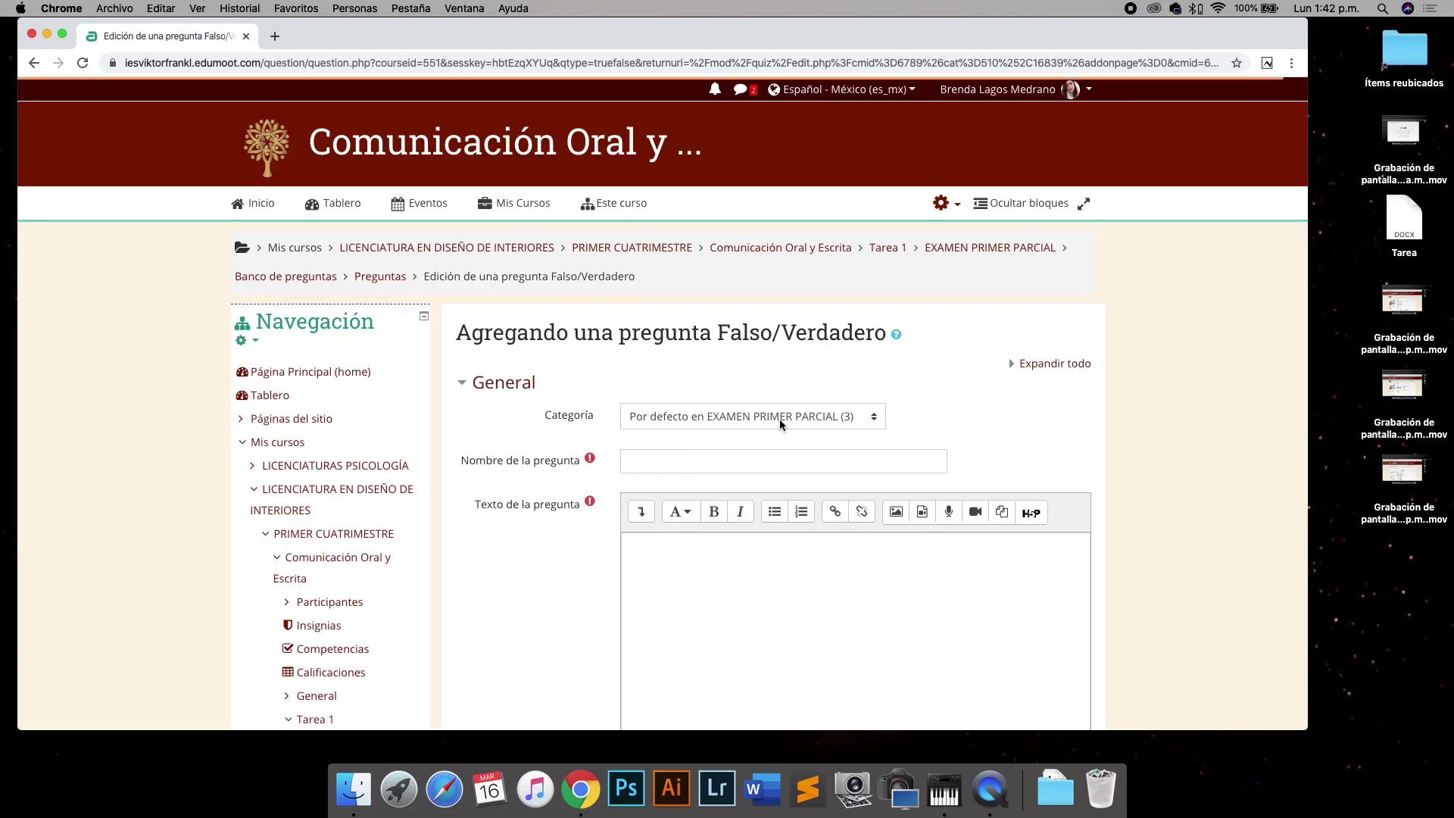
Name the true/false question "Tema 2"
left_click(726, 463)
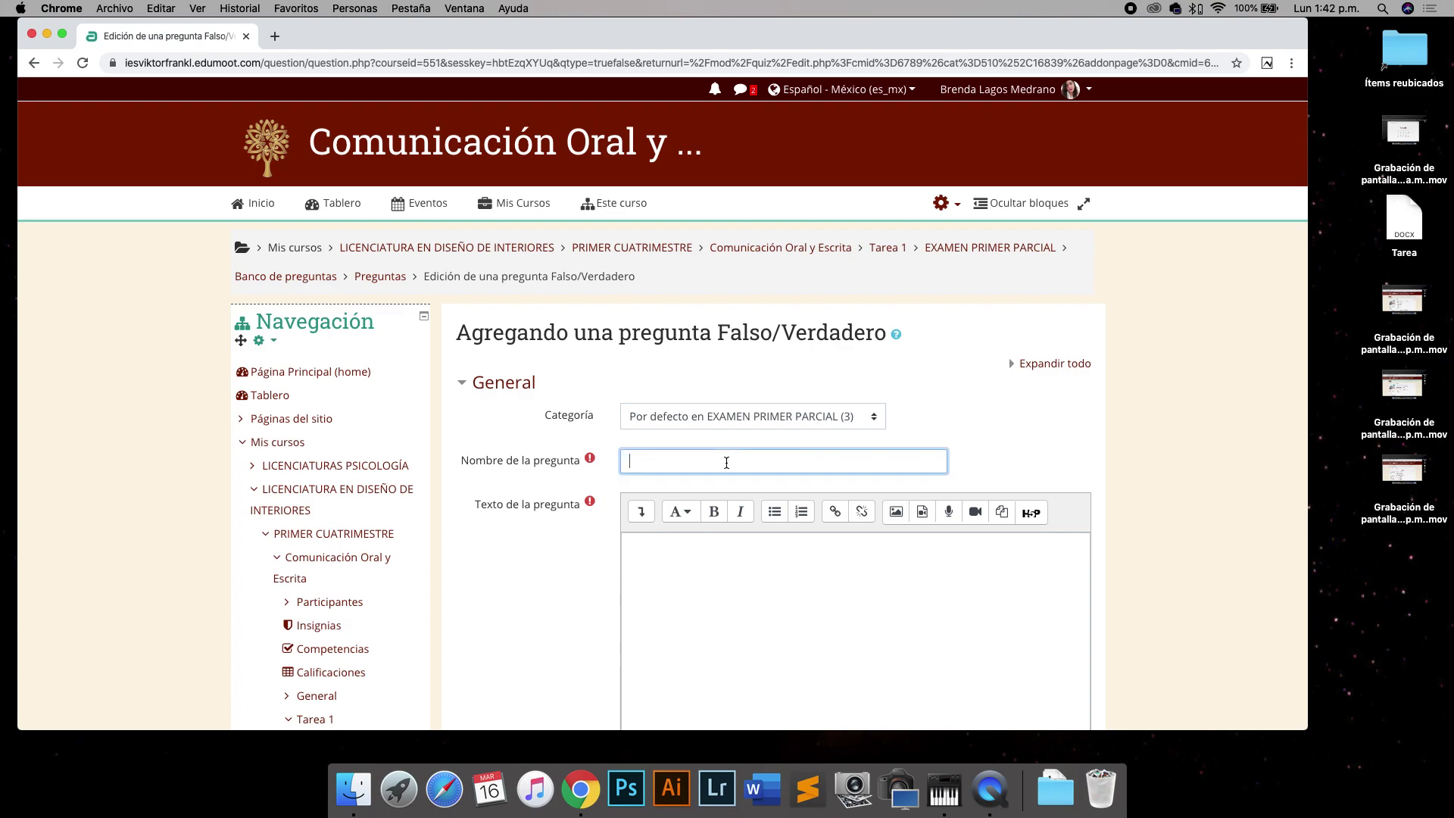
type("Tea")
type("ma 2")
Enter "En este momento me encuentro utilizando la plataforma" as the question text
scroll(727, 470, "down", 2)
left_click(724, 485)
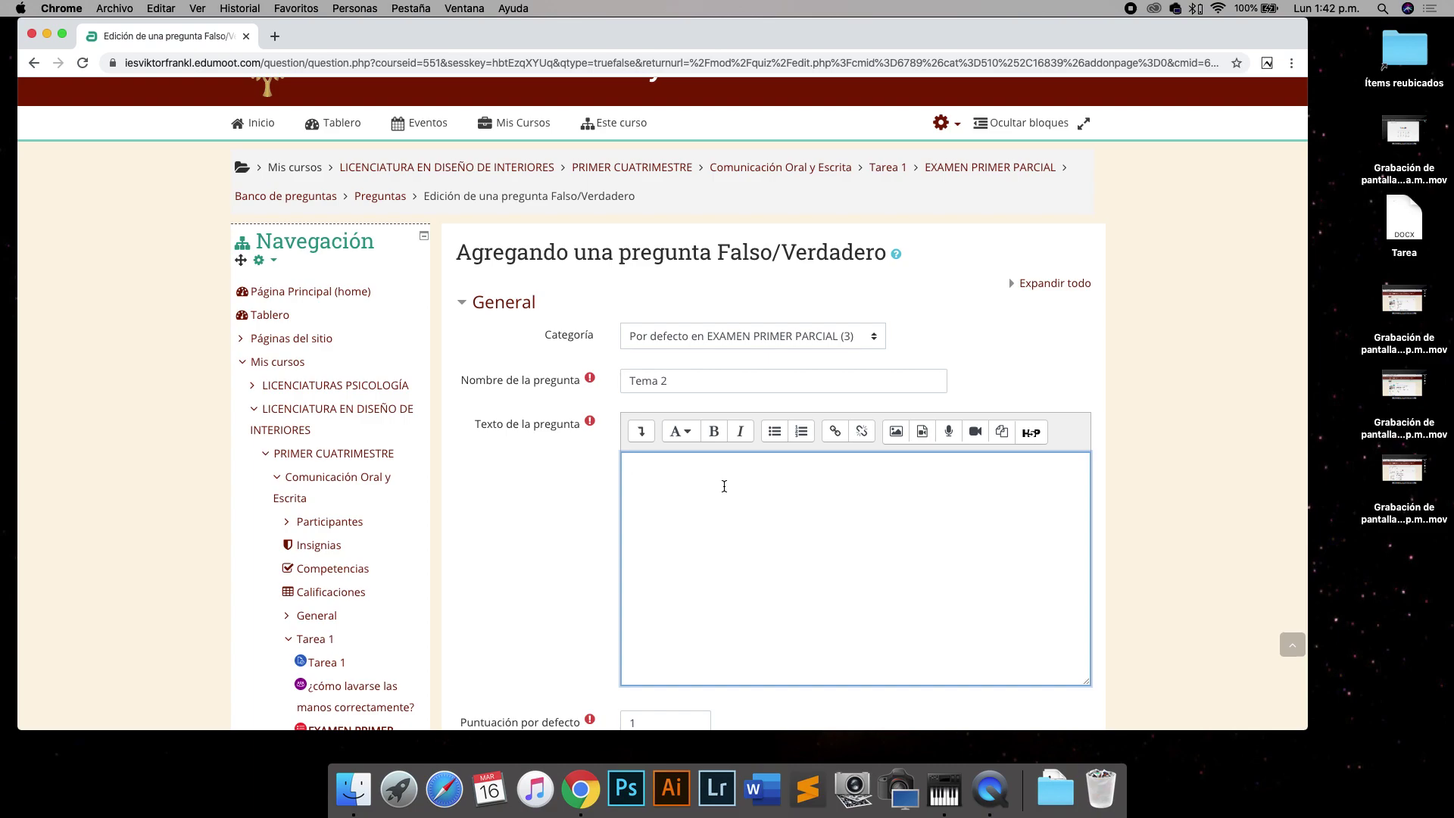
type("En este momento me encuentro utu")
type("lizando")
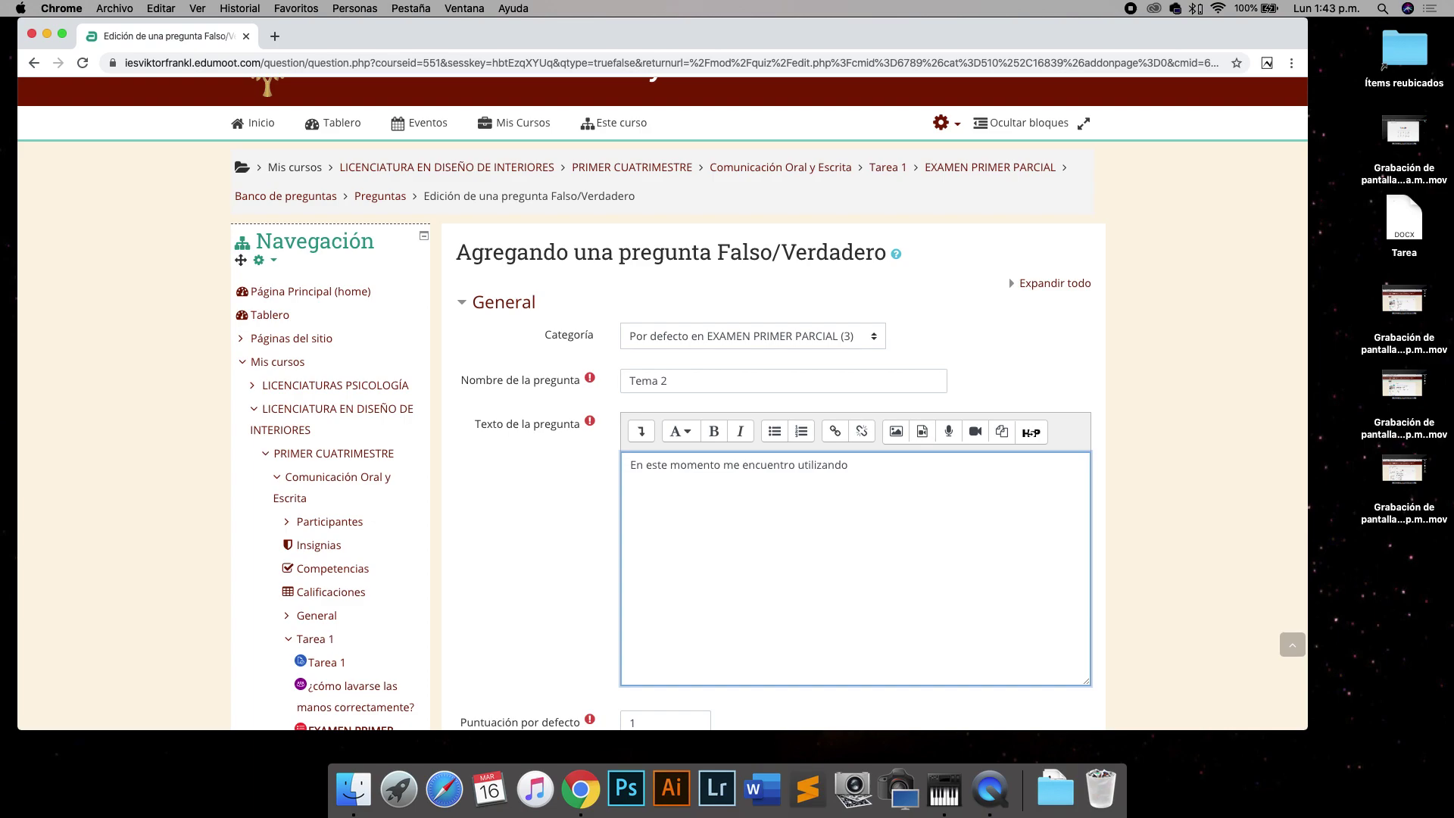
type(" la plataforma")
Set the question's default mark to 2 and its correct answer to Verdadero
scroll(727, 490, "down", 4)
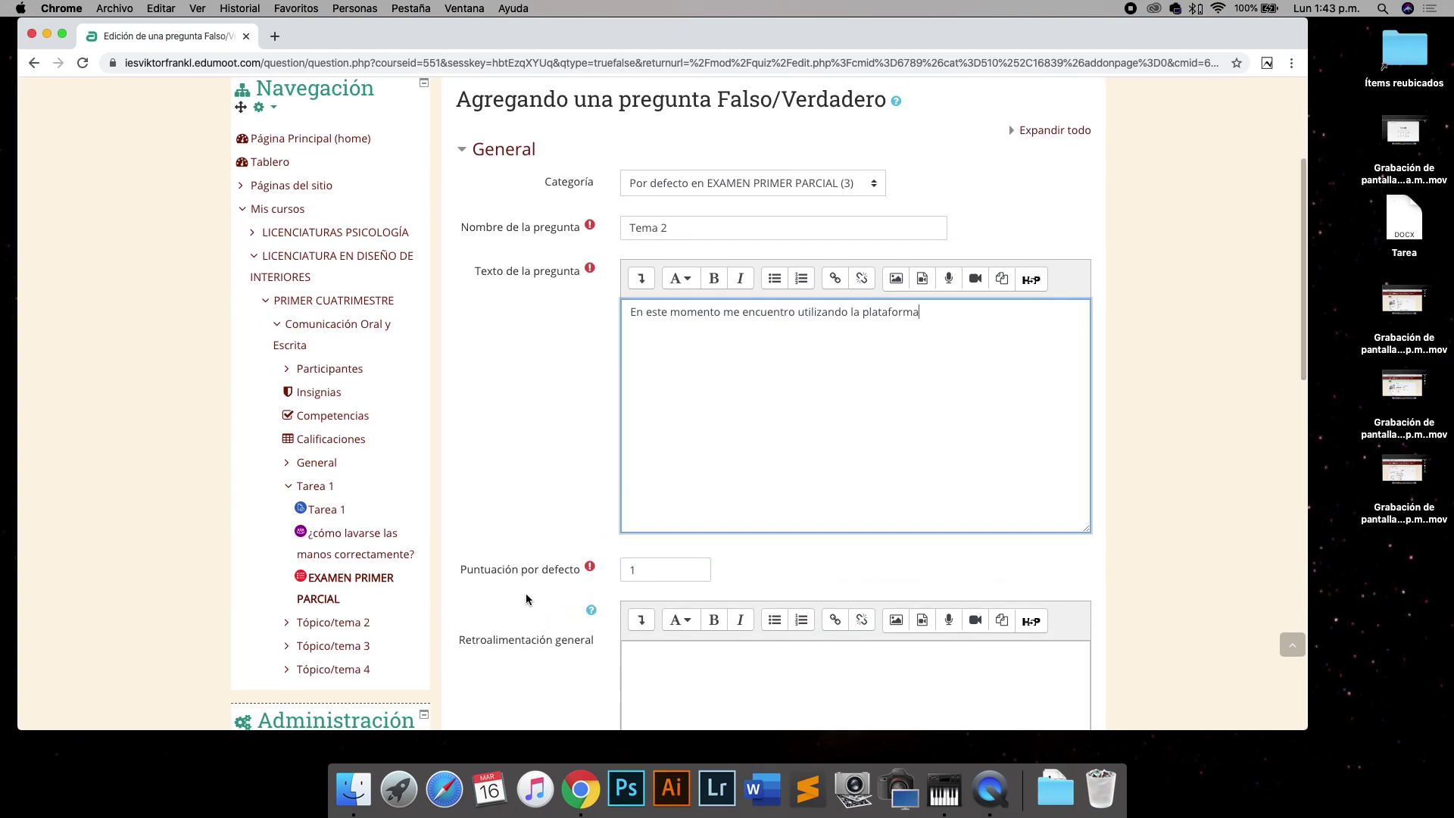
left_click(656, 577)
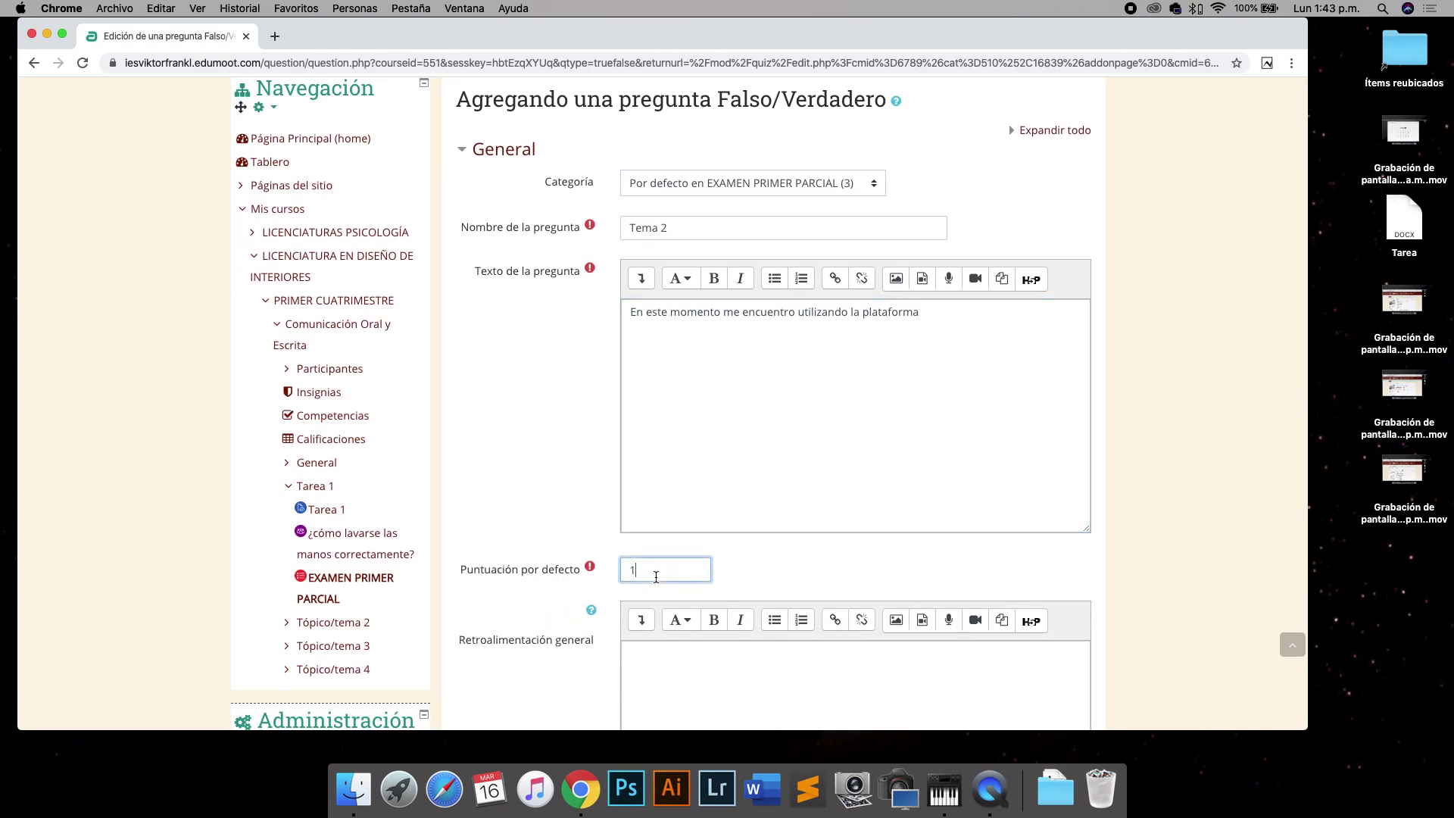
scroll(767, 404, "down", 8)
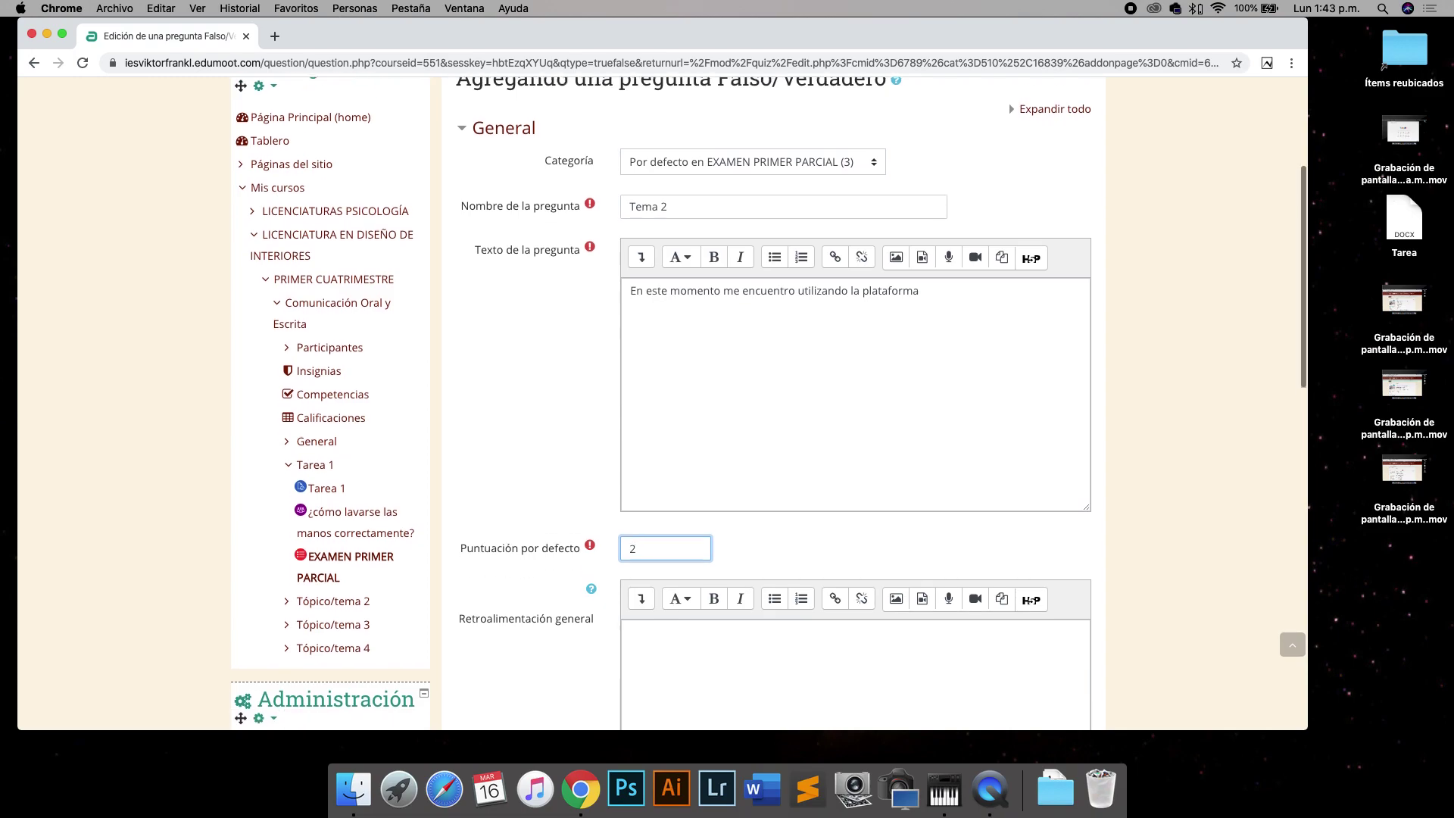
scroll(372, 606, "down", 1)
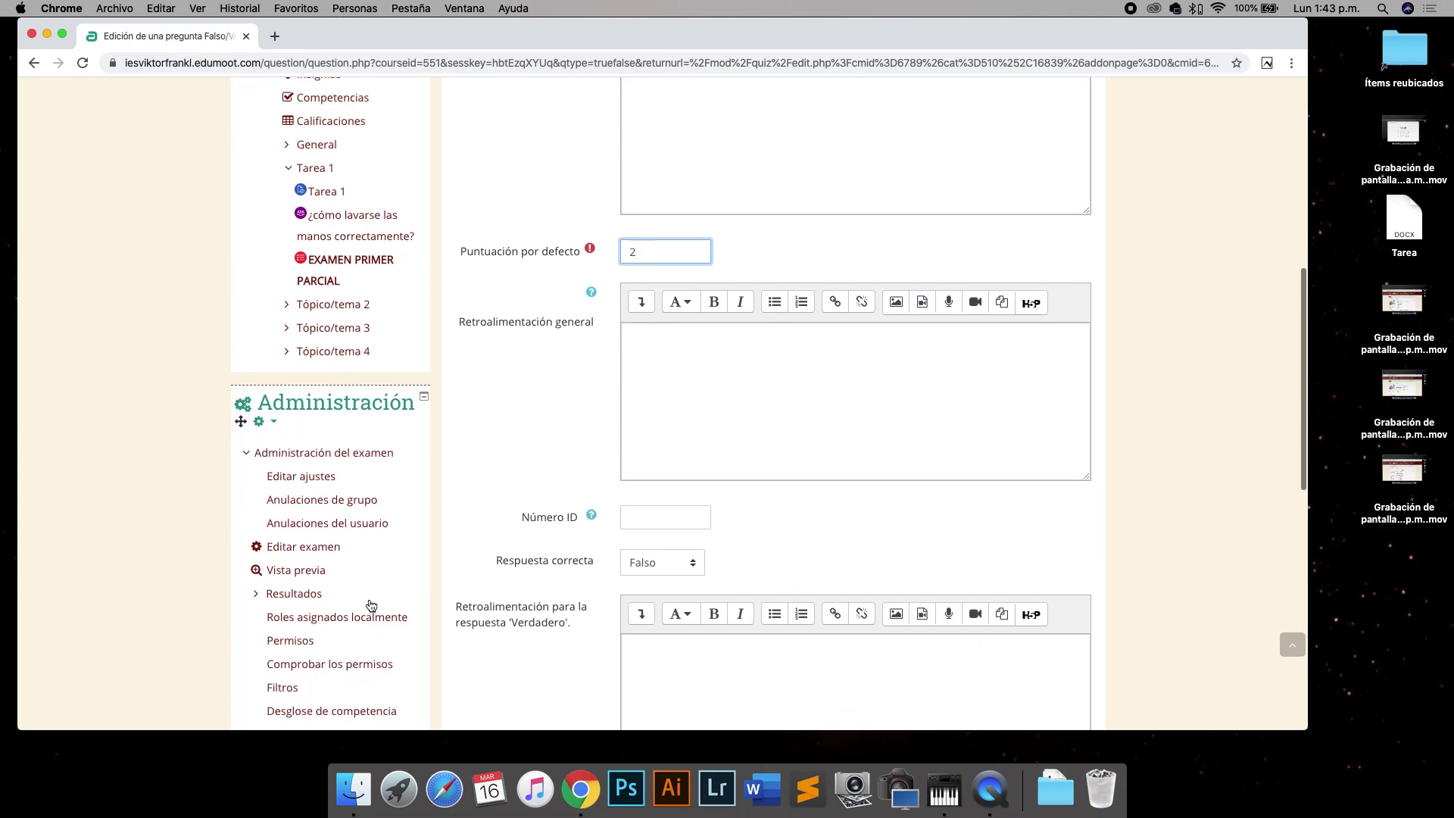
scroll(782, 515, "down", 1)
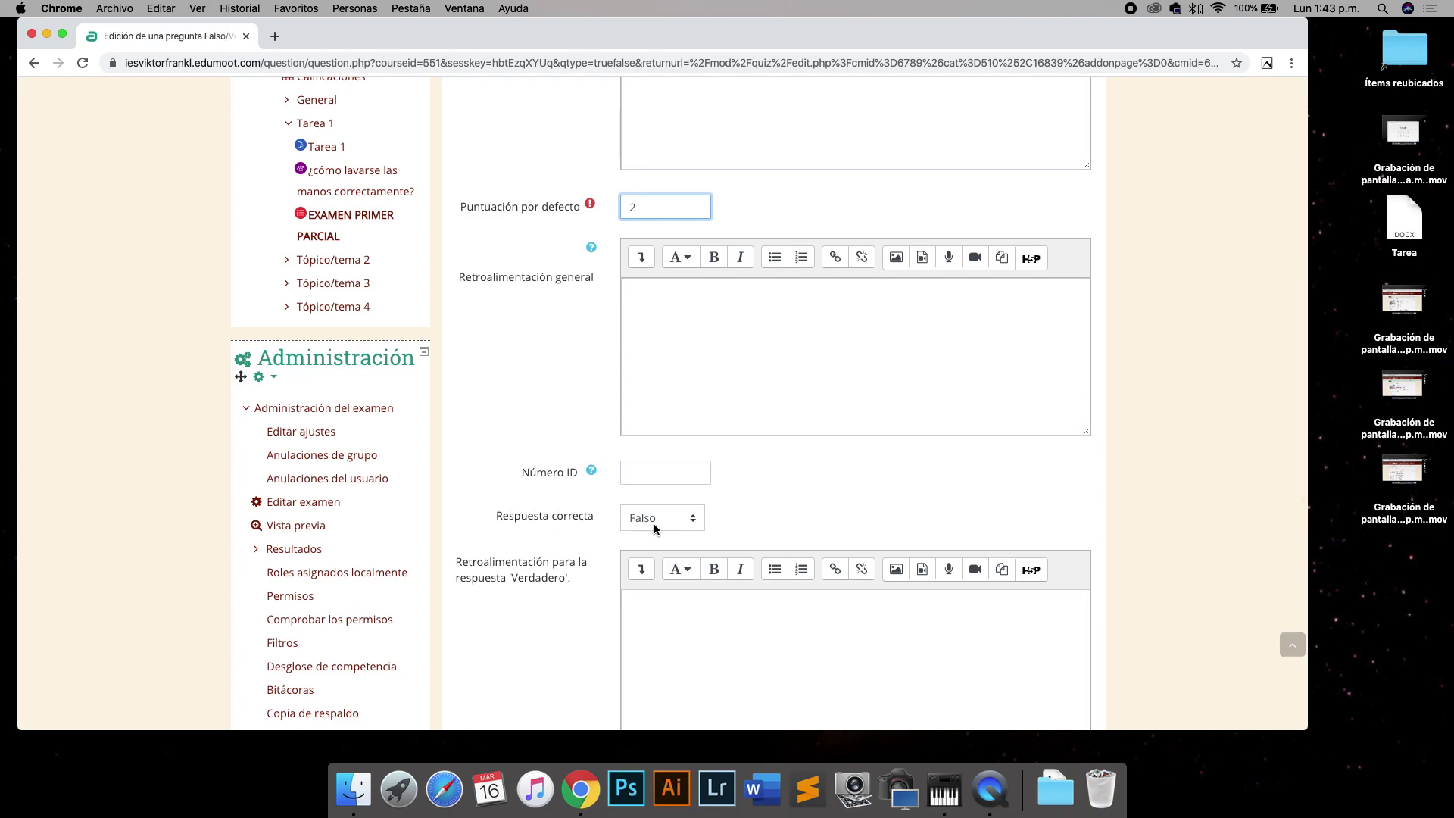
left_click(676, 524)
left_click(671, 533)
Save the true/false question and preview it from the quiz's question list
scroll(697, 541, "down", 10)
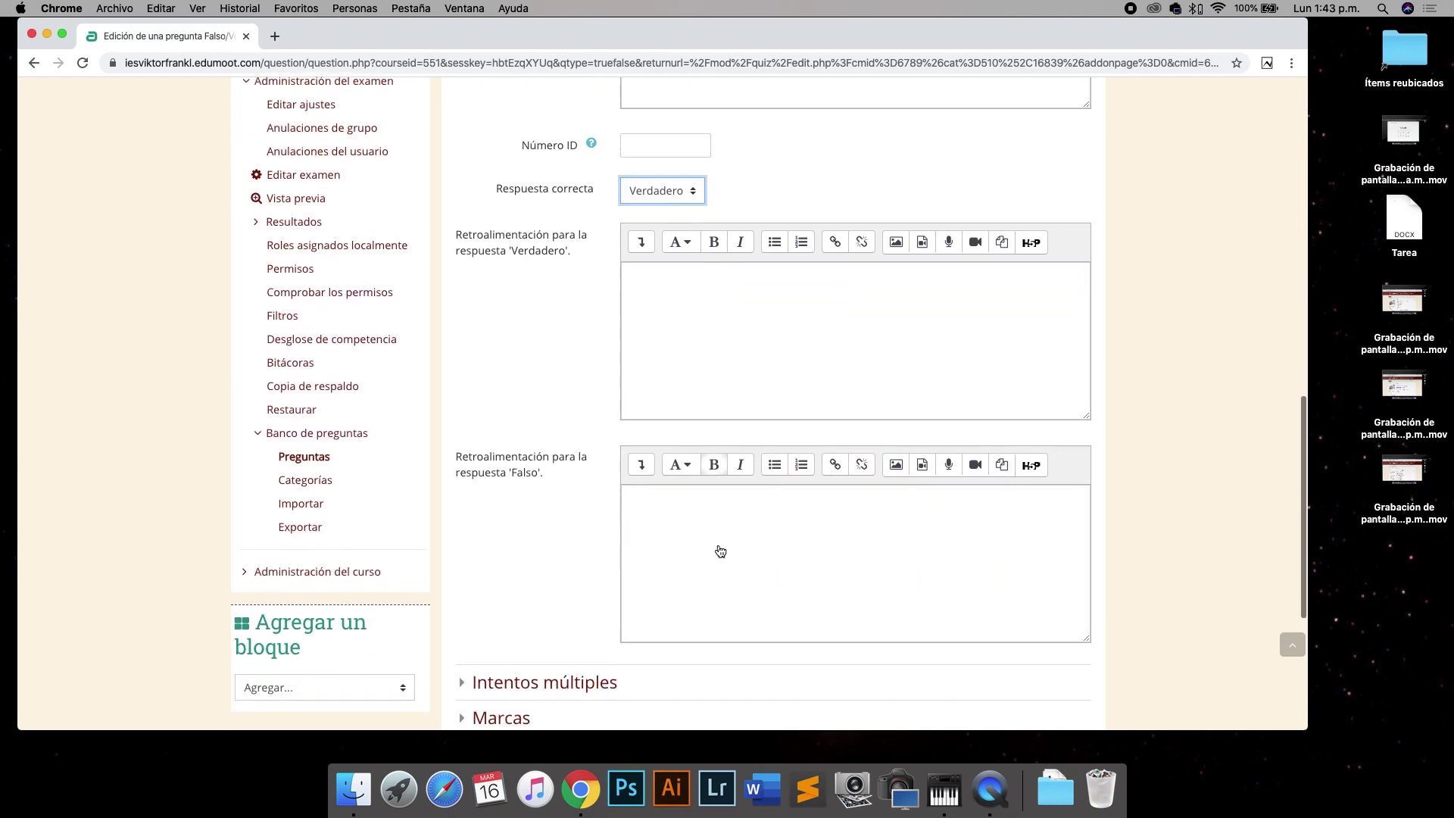
scroll(720, 549, "down", 2)
left_click(697, 574)
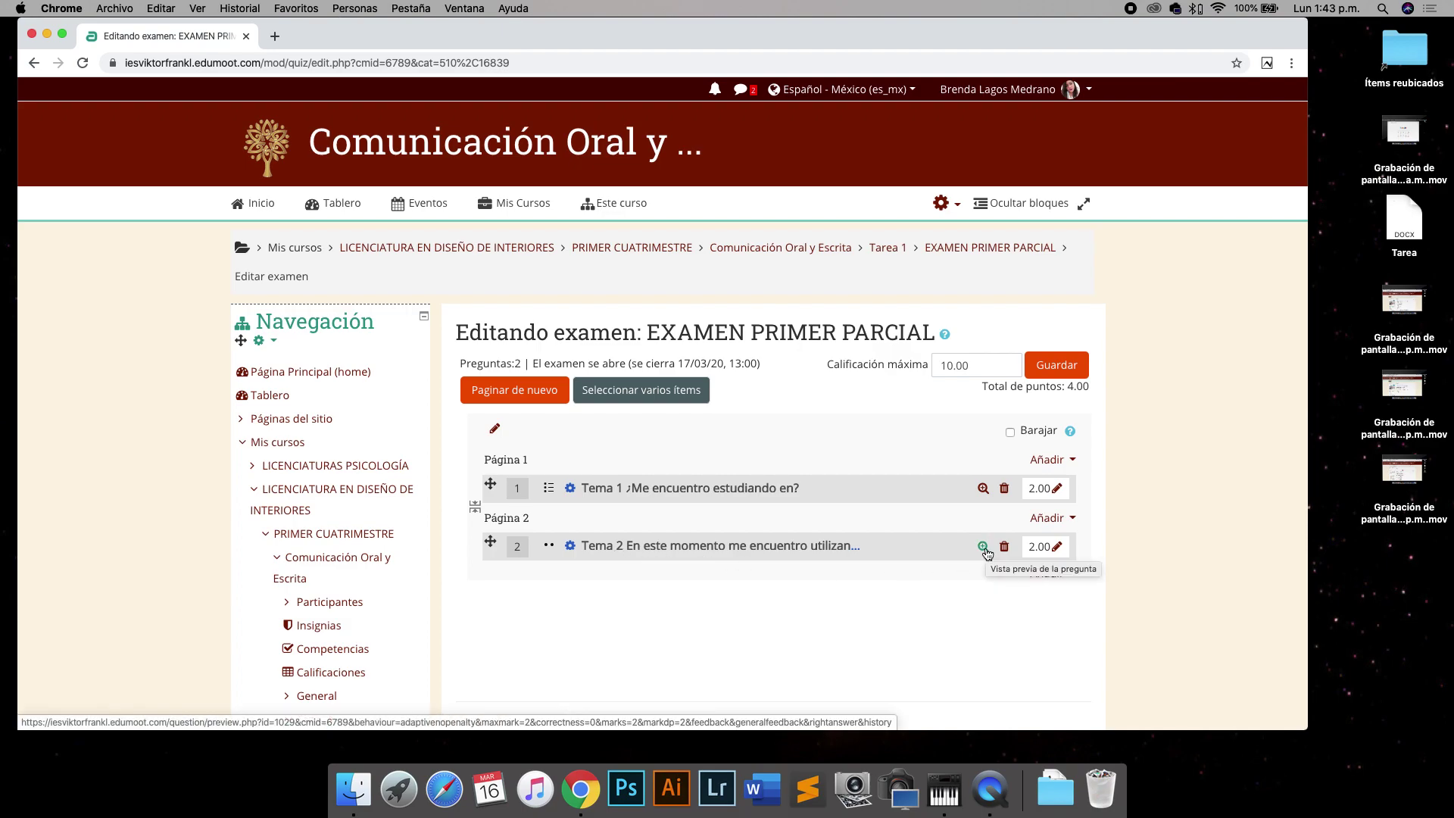
left_click(982, 546)
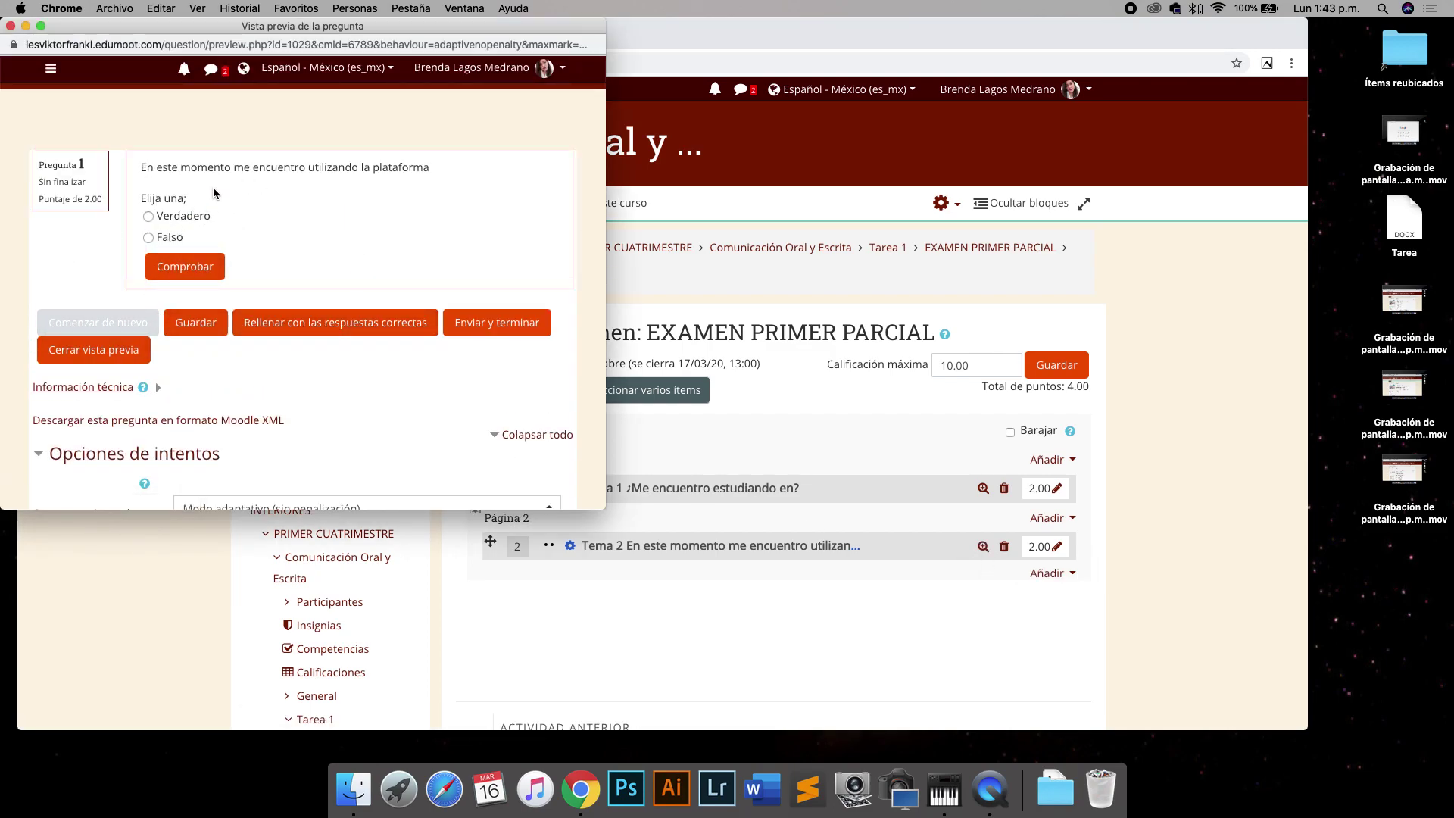
left_click(10, 26)
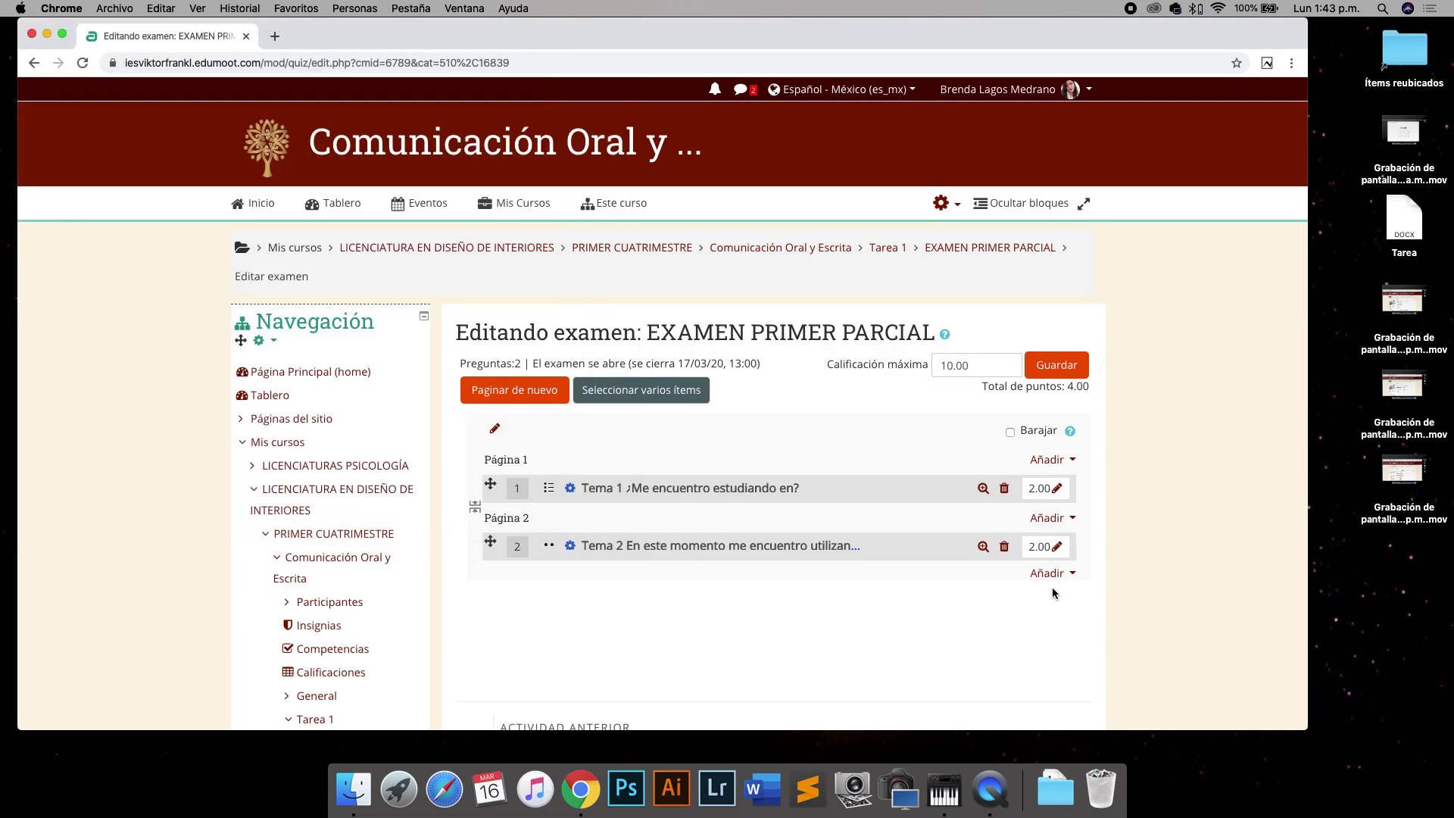
Add a new Relacionar columnas question after the Tema 2 question
scroll(1045, 583, "down", 1)
left_click(1047, 559)
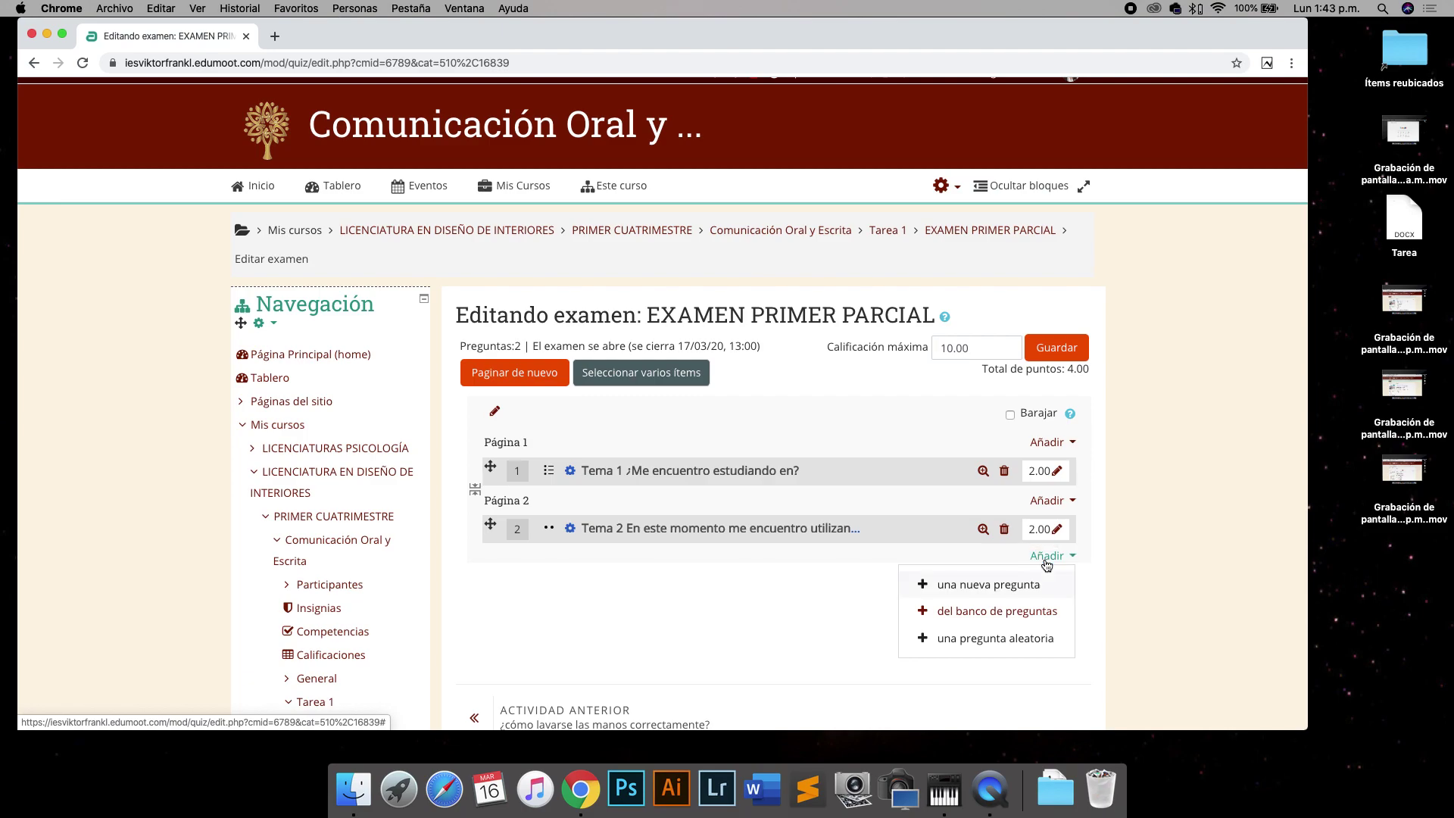
left_click(1002, 588)
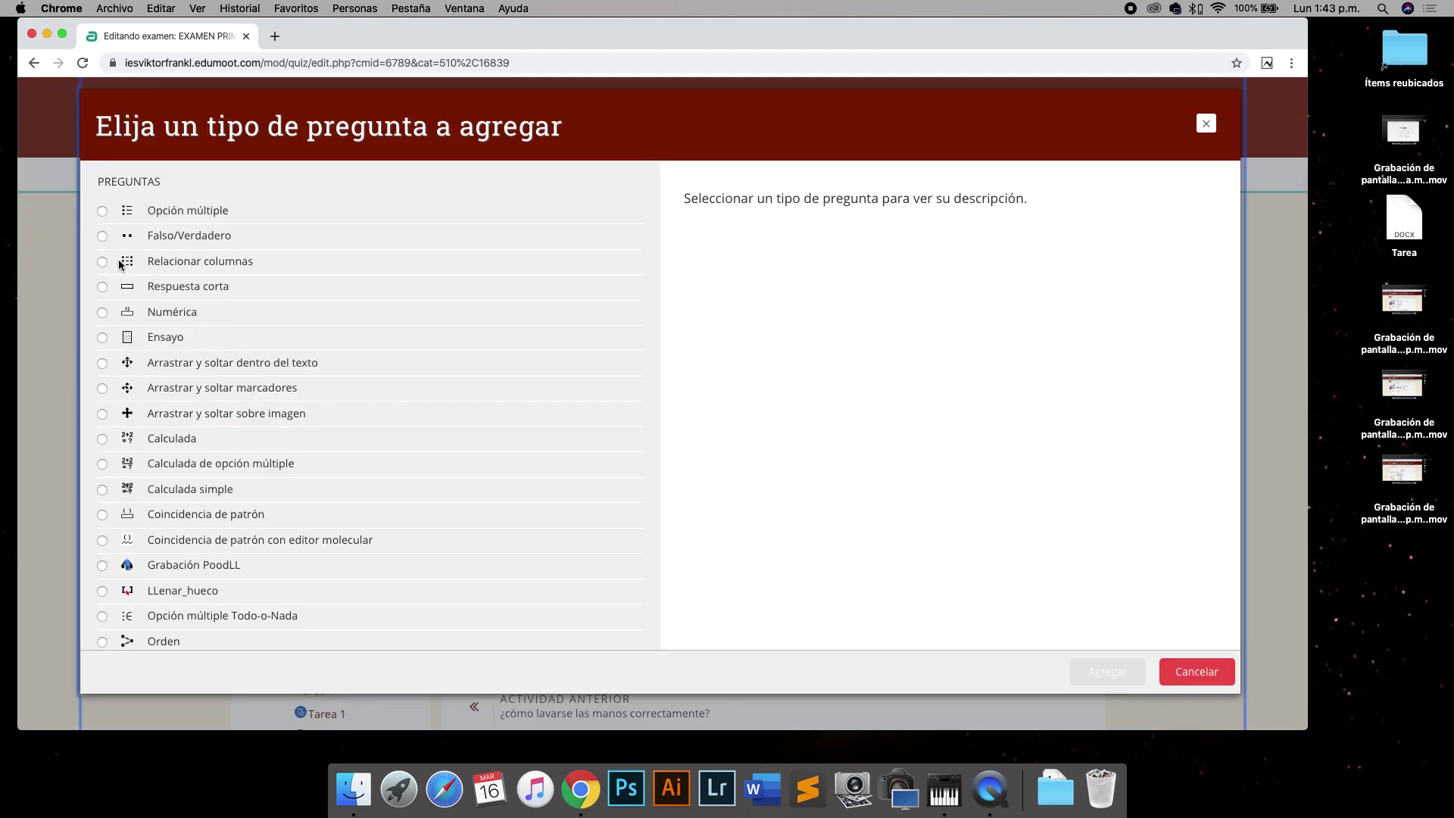
scroll(158, 265, "up", 1)
left_click(158, 273)
left_click(1118, 685)
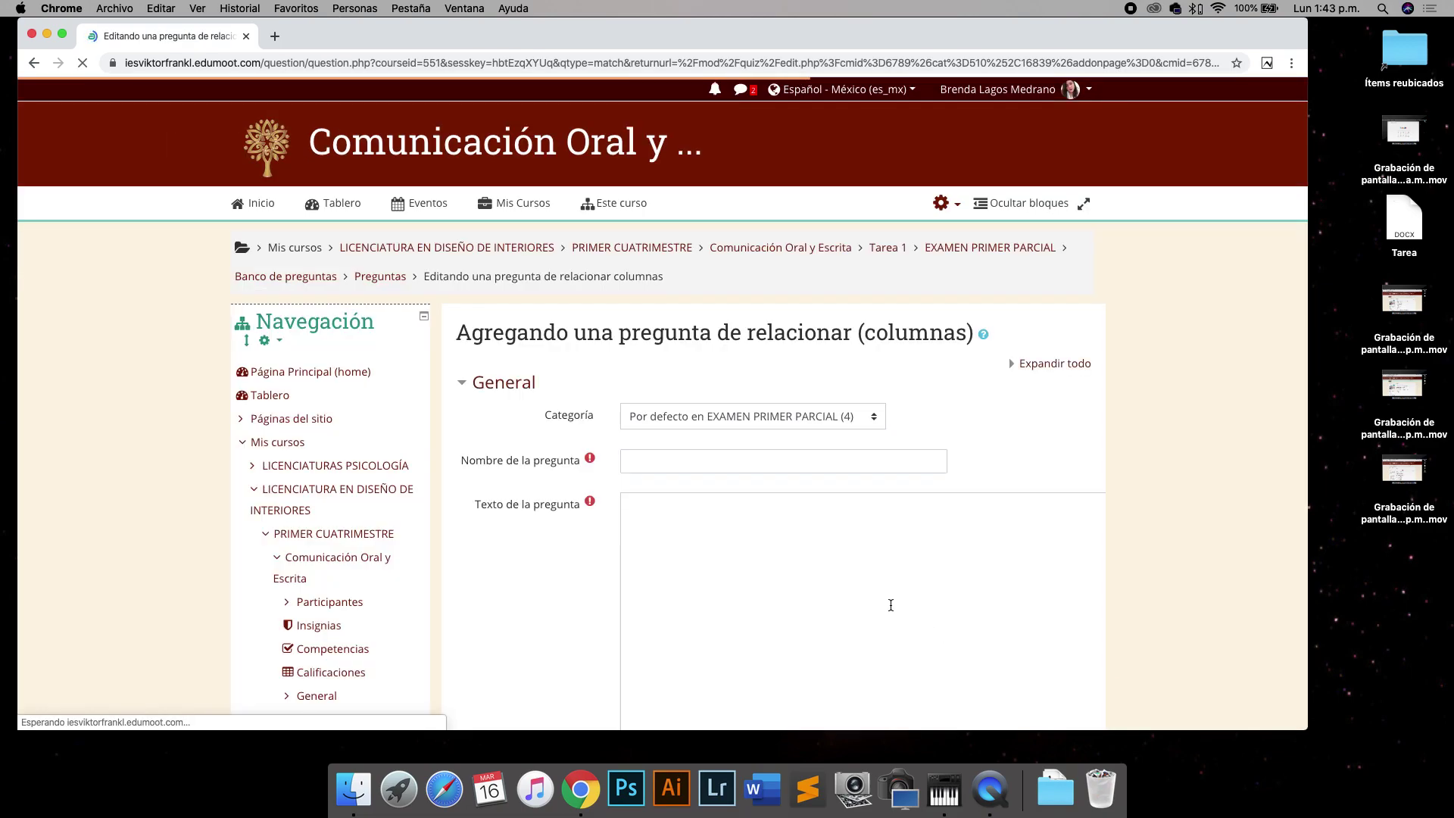
Name the matching question "Tema 3"
scroll(892, 606, "down", 3)
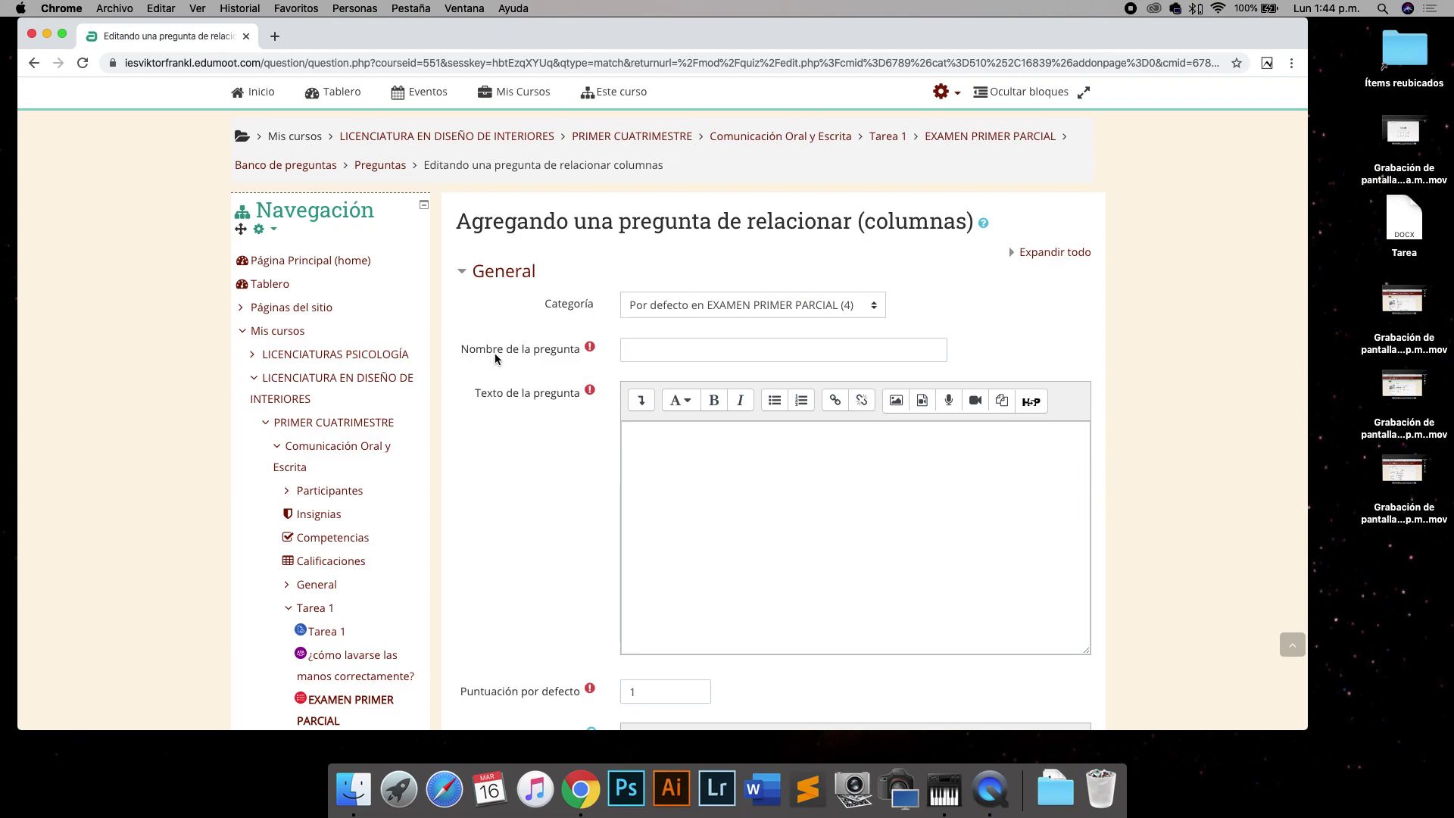
left_click(669, 352)
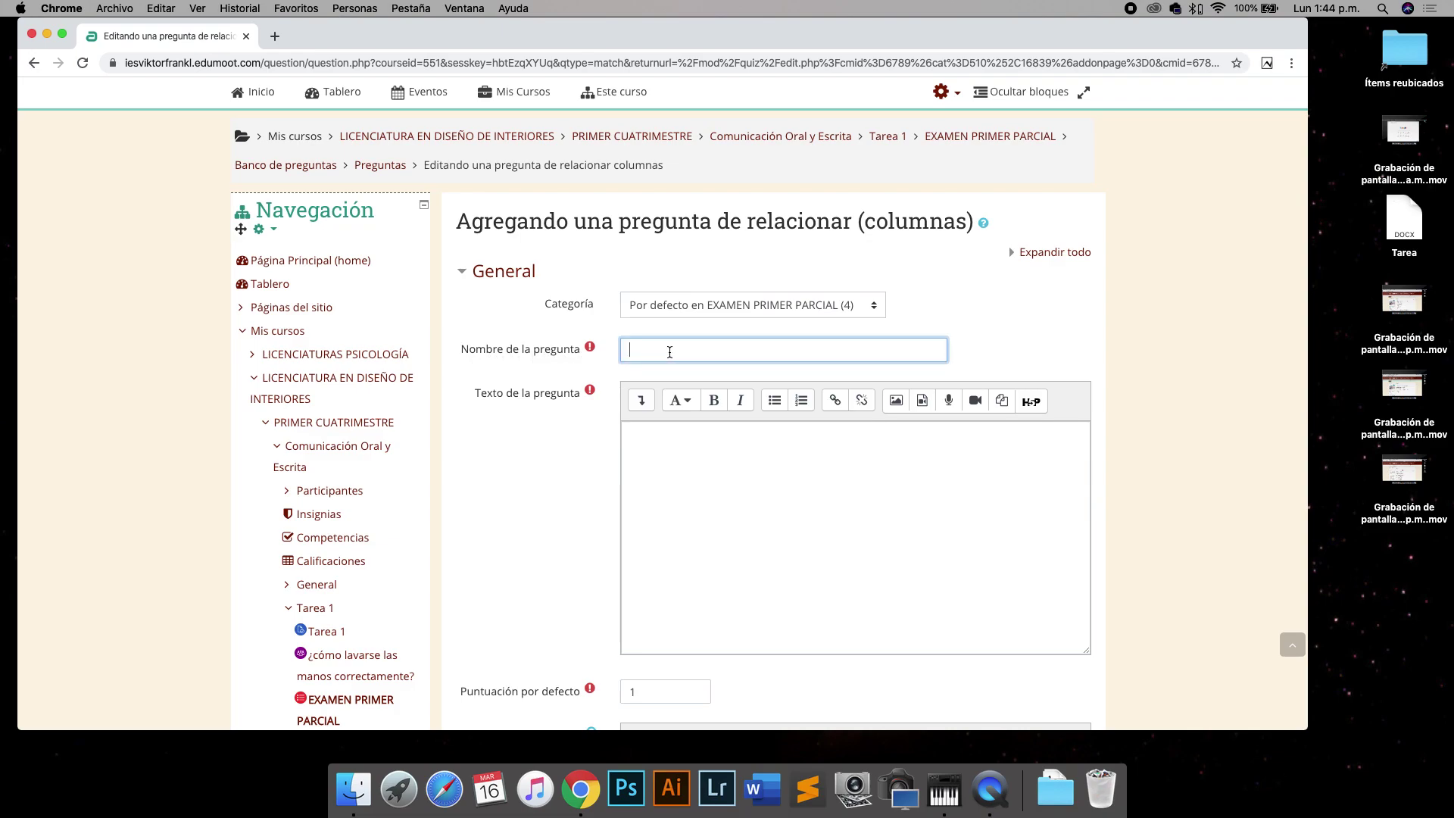
type("Tema 3")
Enter "Relacionar las columnas correspondientes a la respuesta correcta." as the question text, correcting the misspelled word
scroll(698, 371, "down", 1)
left_click(740, 424)
type("Re")
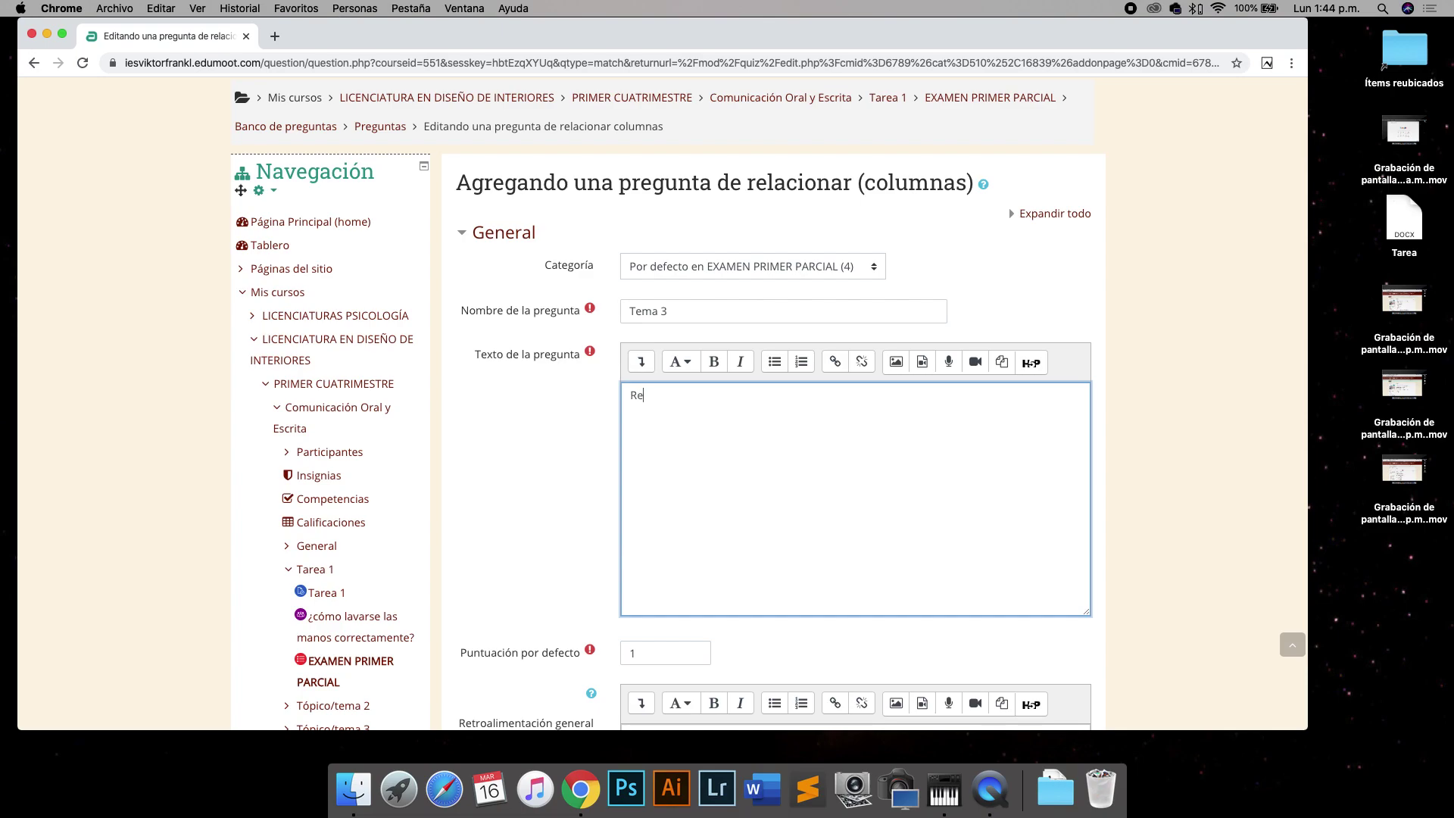
type("lacionar las columnas correcpondientes a la resp")
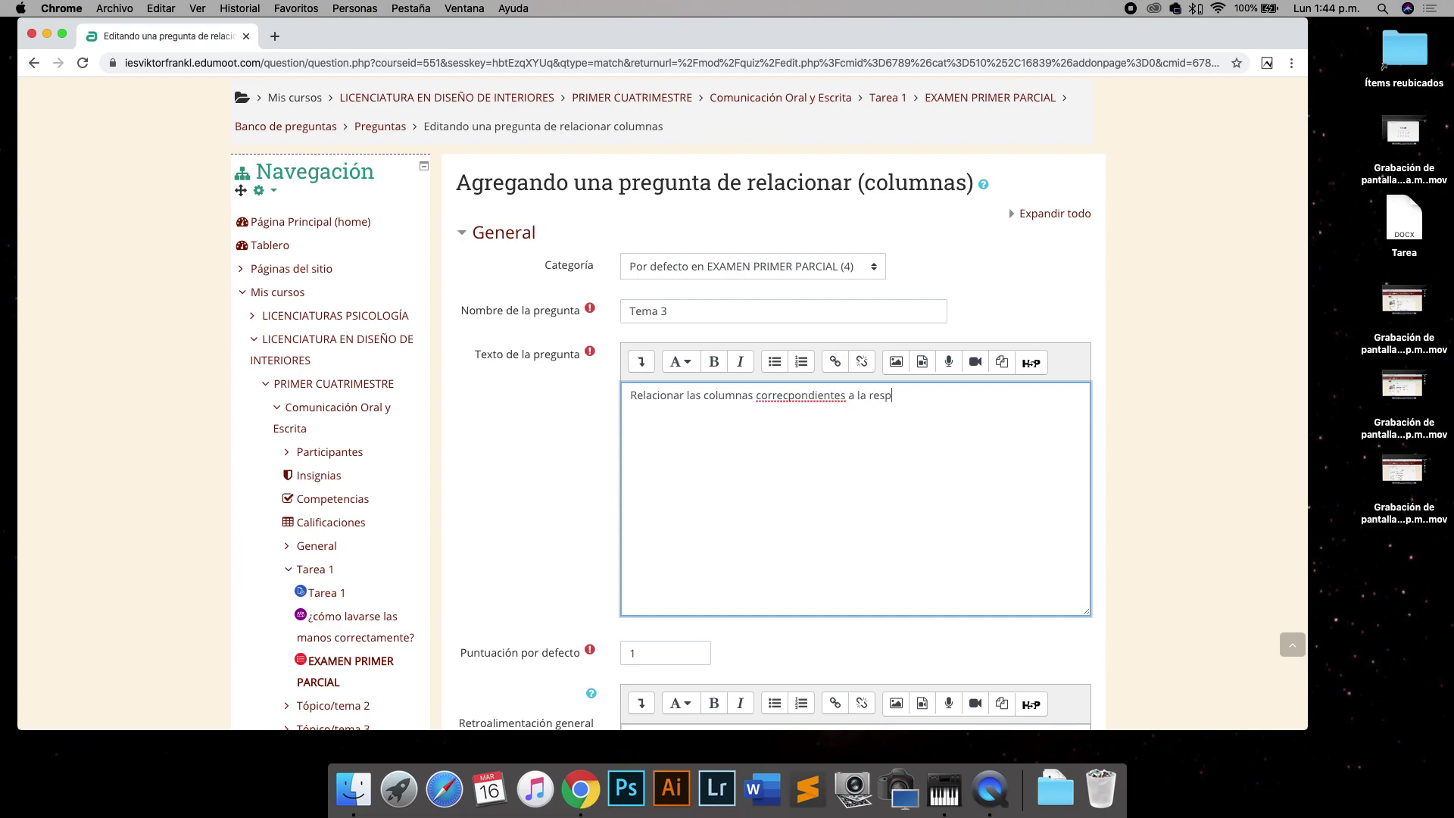
type("uesta correcta")
right_click(817, 393)
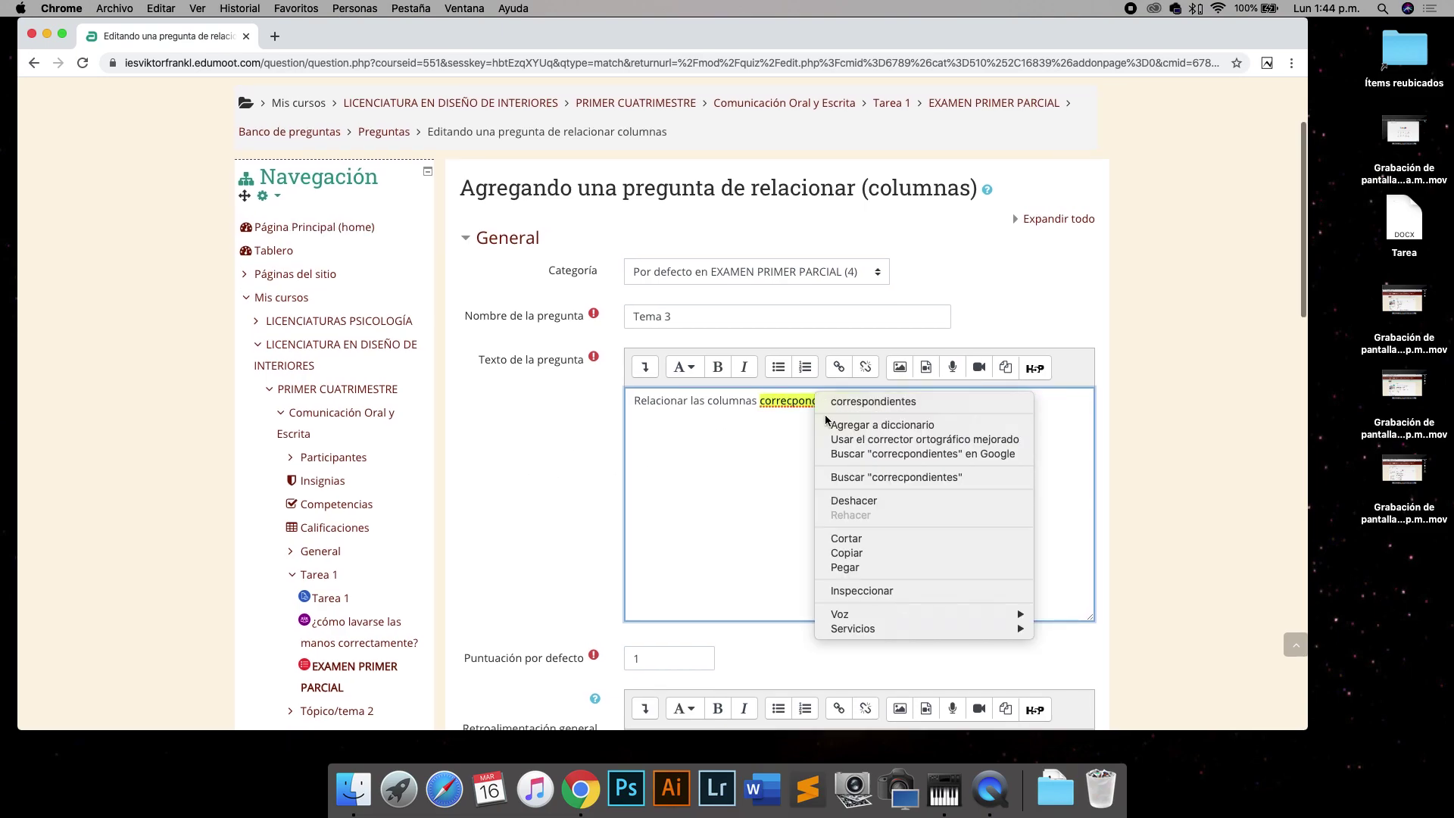
left_click(863, 403)
left_click(991, 405)
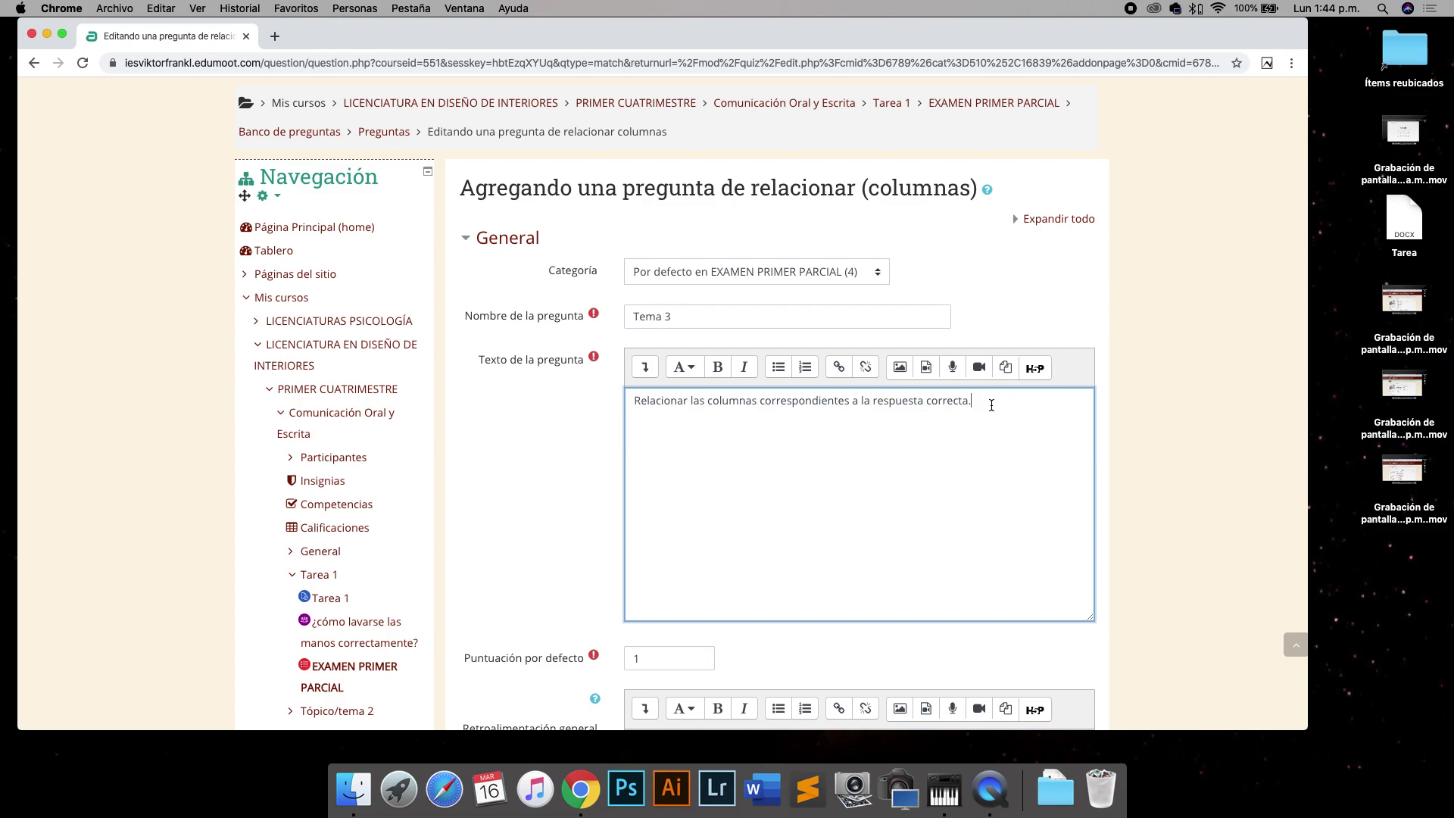
Set the matching question's default mark to 6
scroll(893, 447, "down", 5)
scroll(732, 343, "down", 1)
left_click(667, 453)
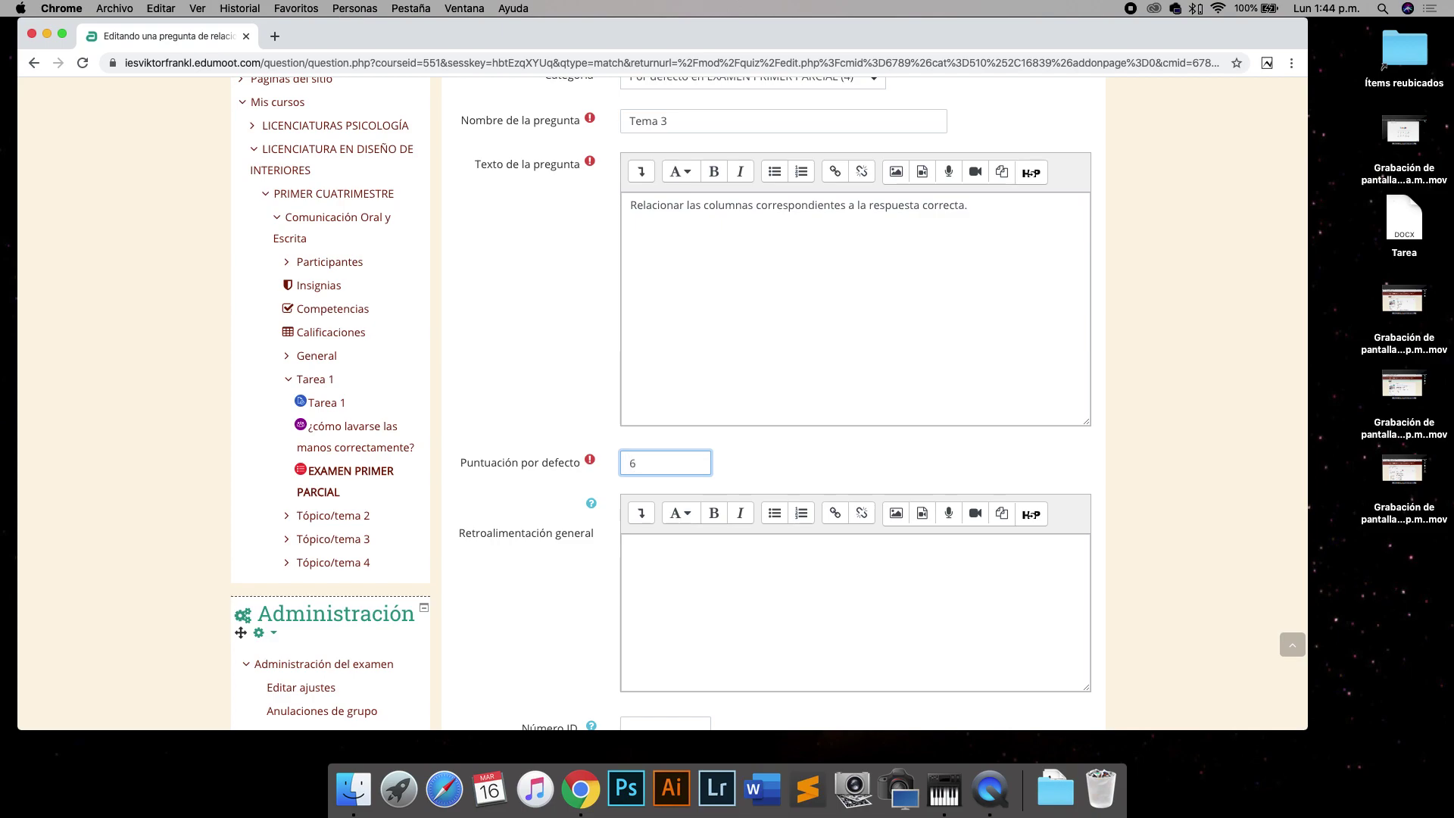
scroll(662, 470, "down", 8)
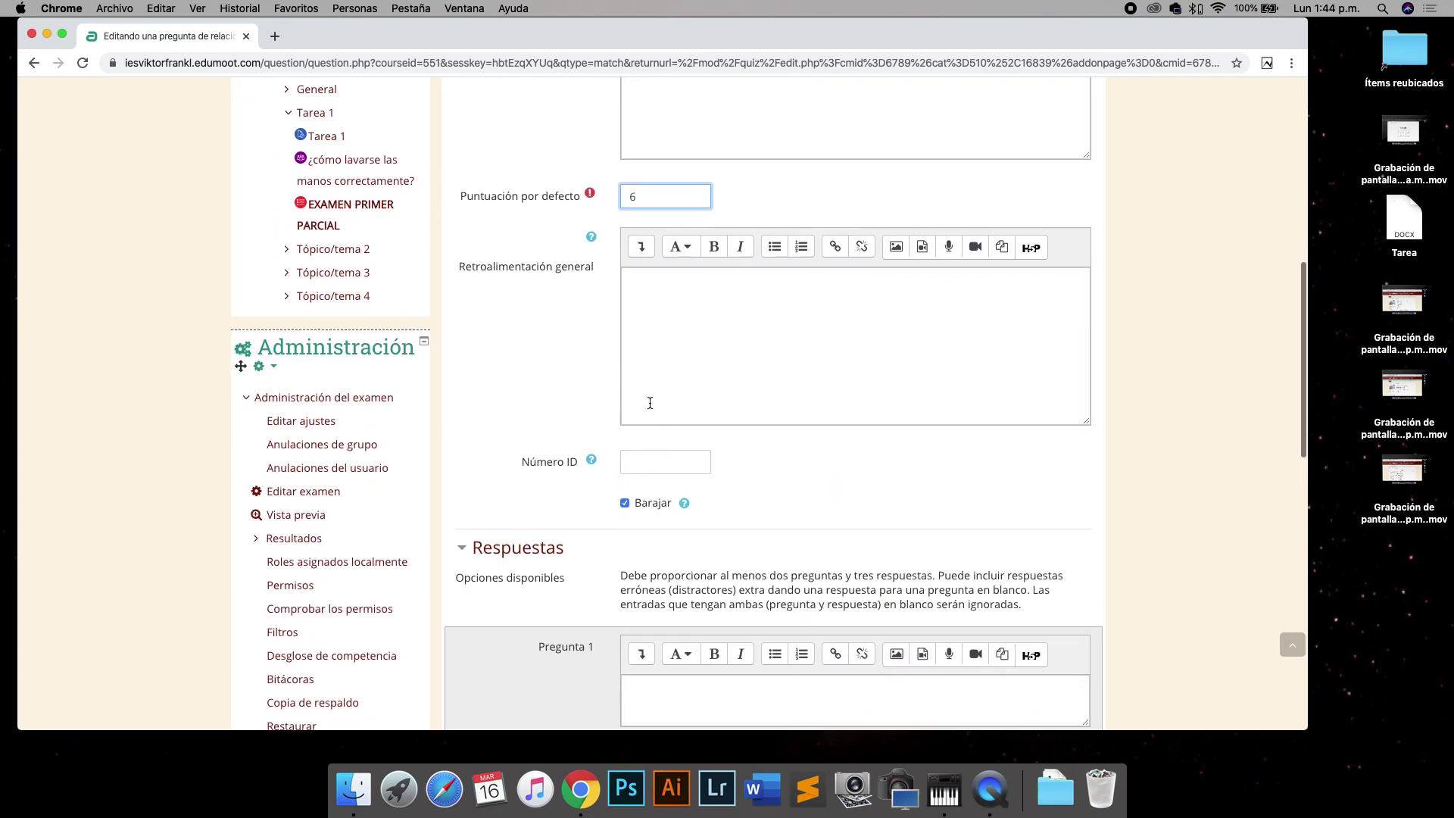
scroll(648, 403, "down", 6)
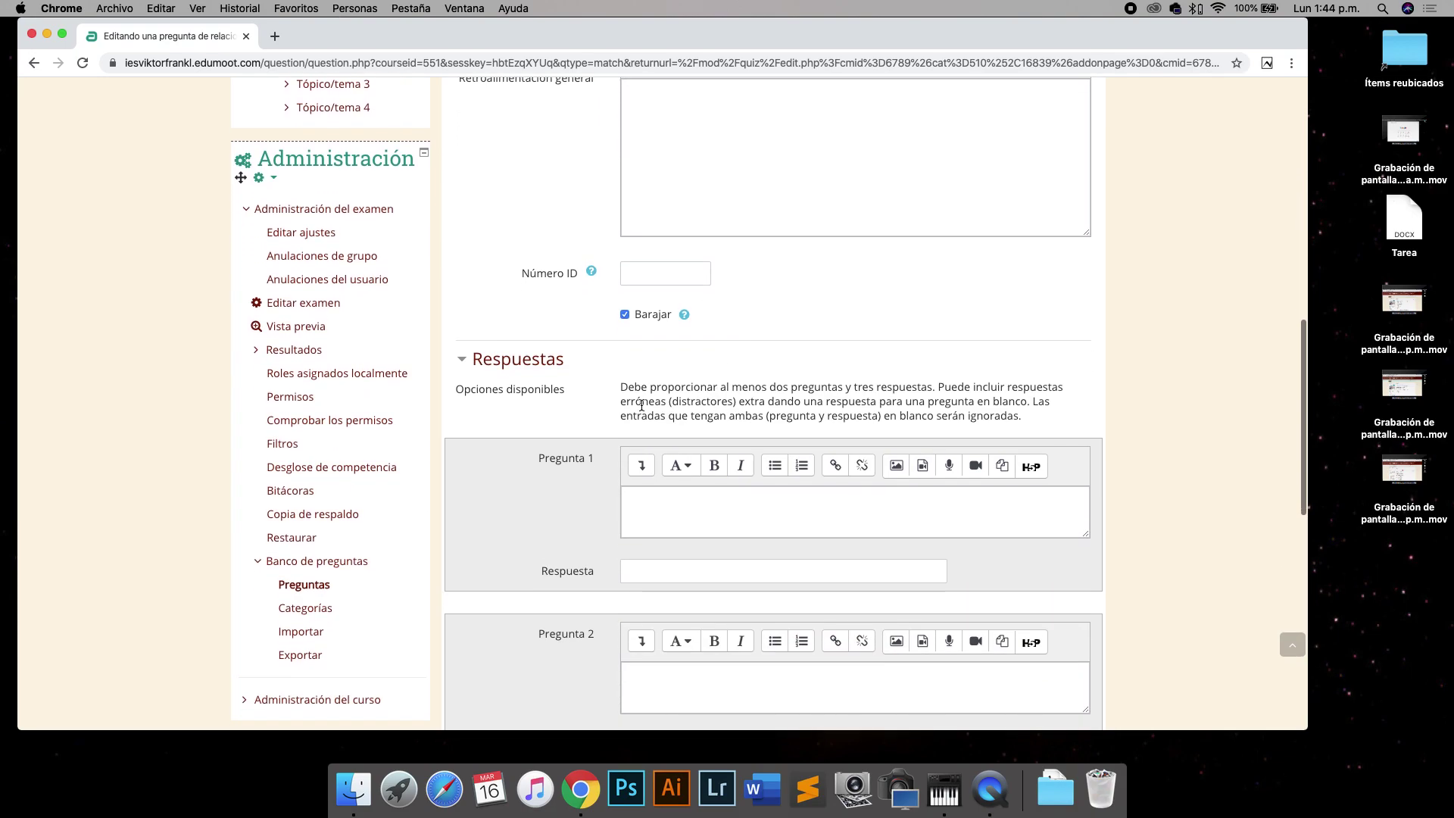
Fill in the first matching pair with "2x2=" as the question and "4" as its answer
scroll(660, 425, "down", 2)
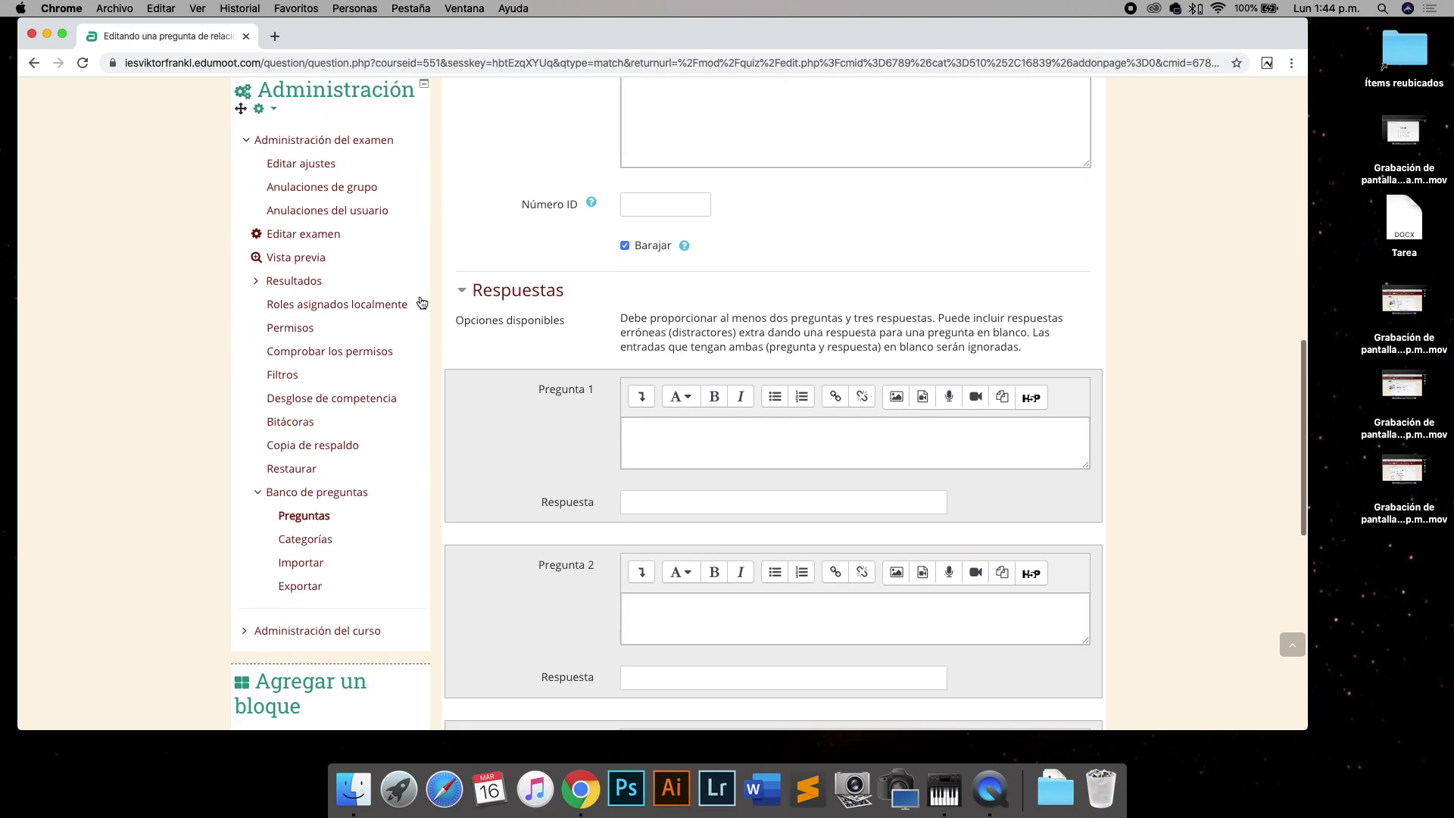
left_click(674, 438)
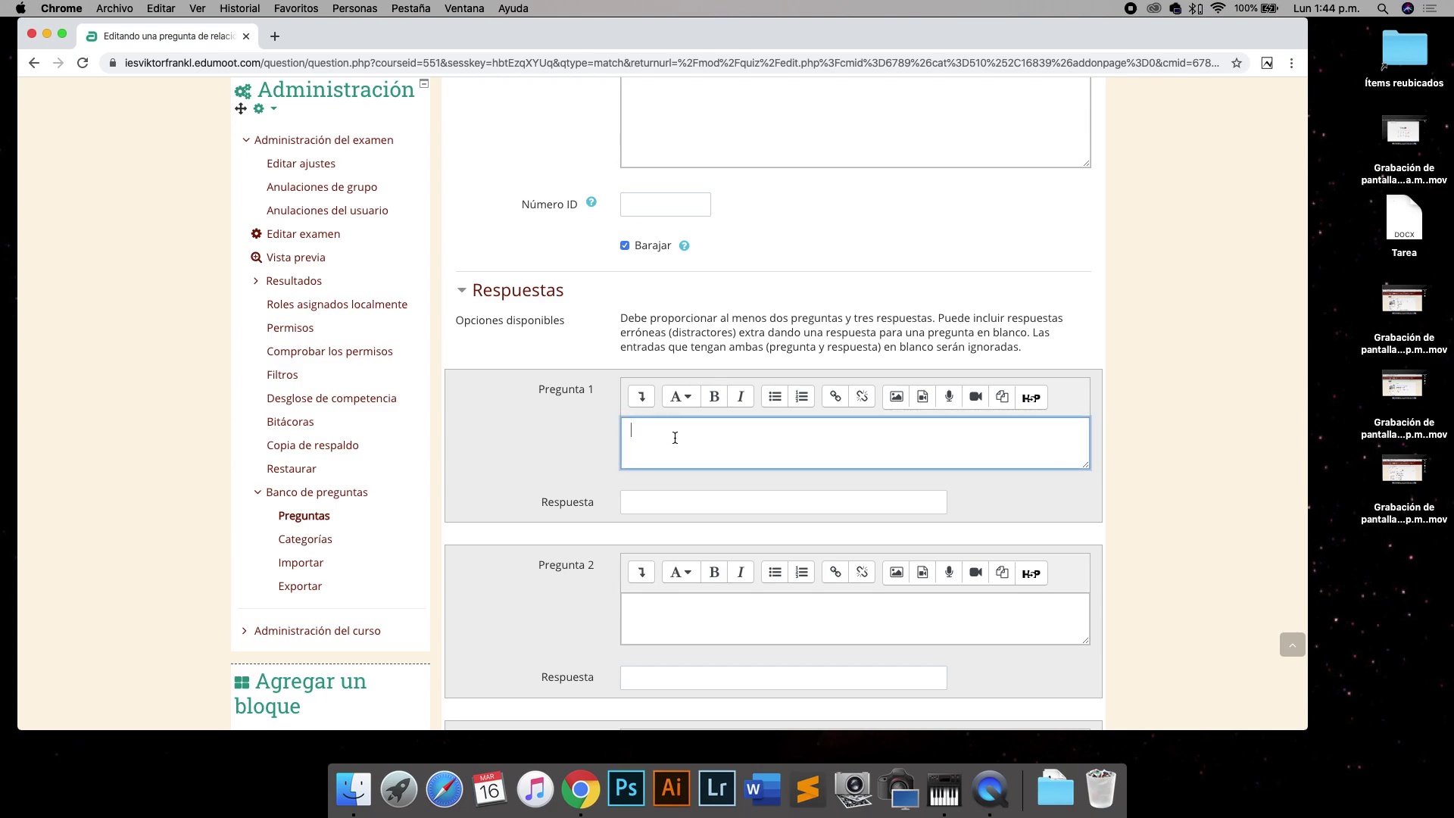
type("2x2")
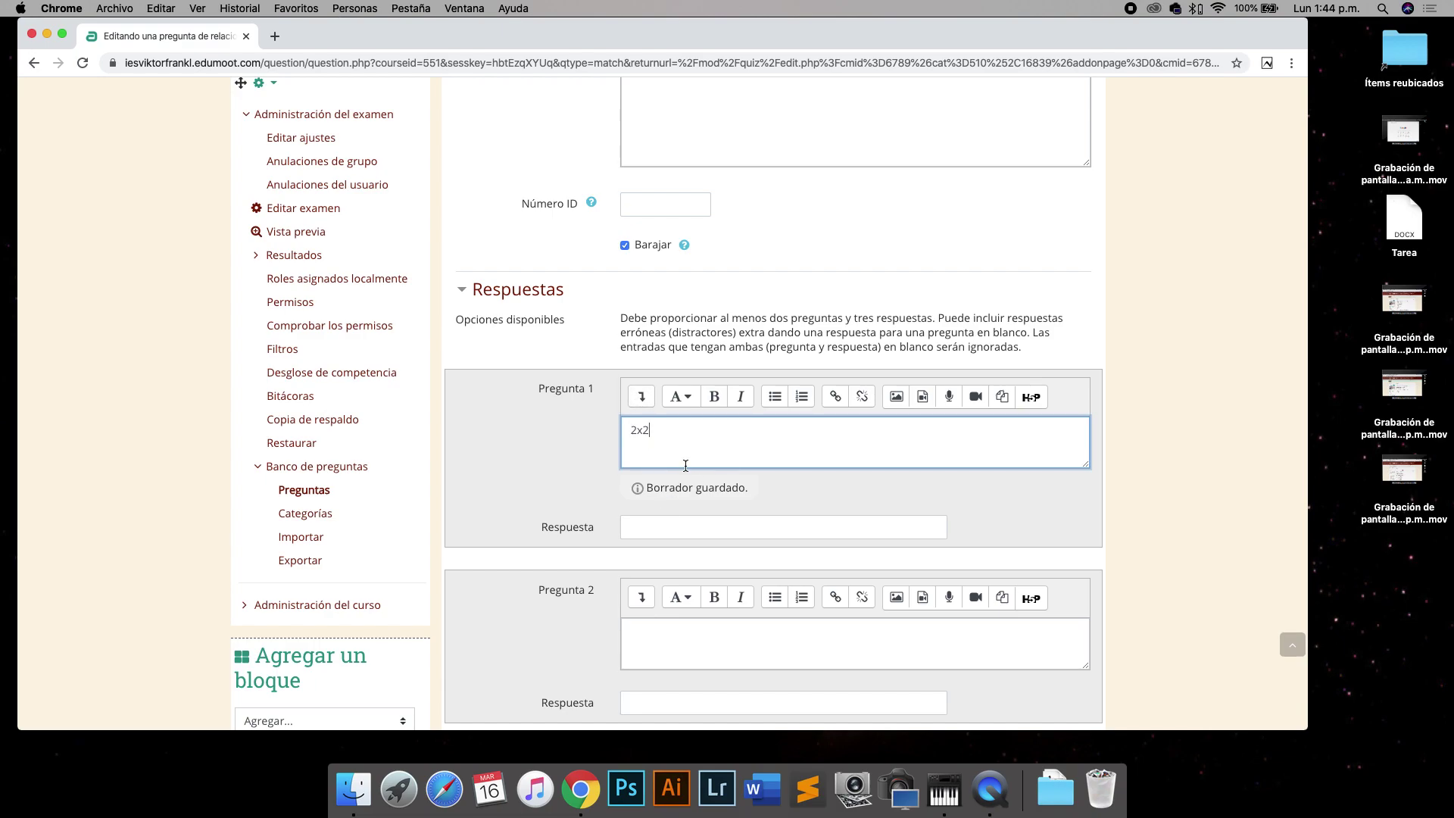
type("=")
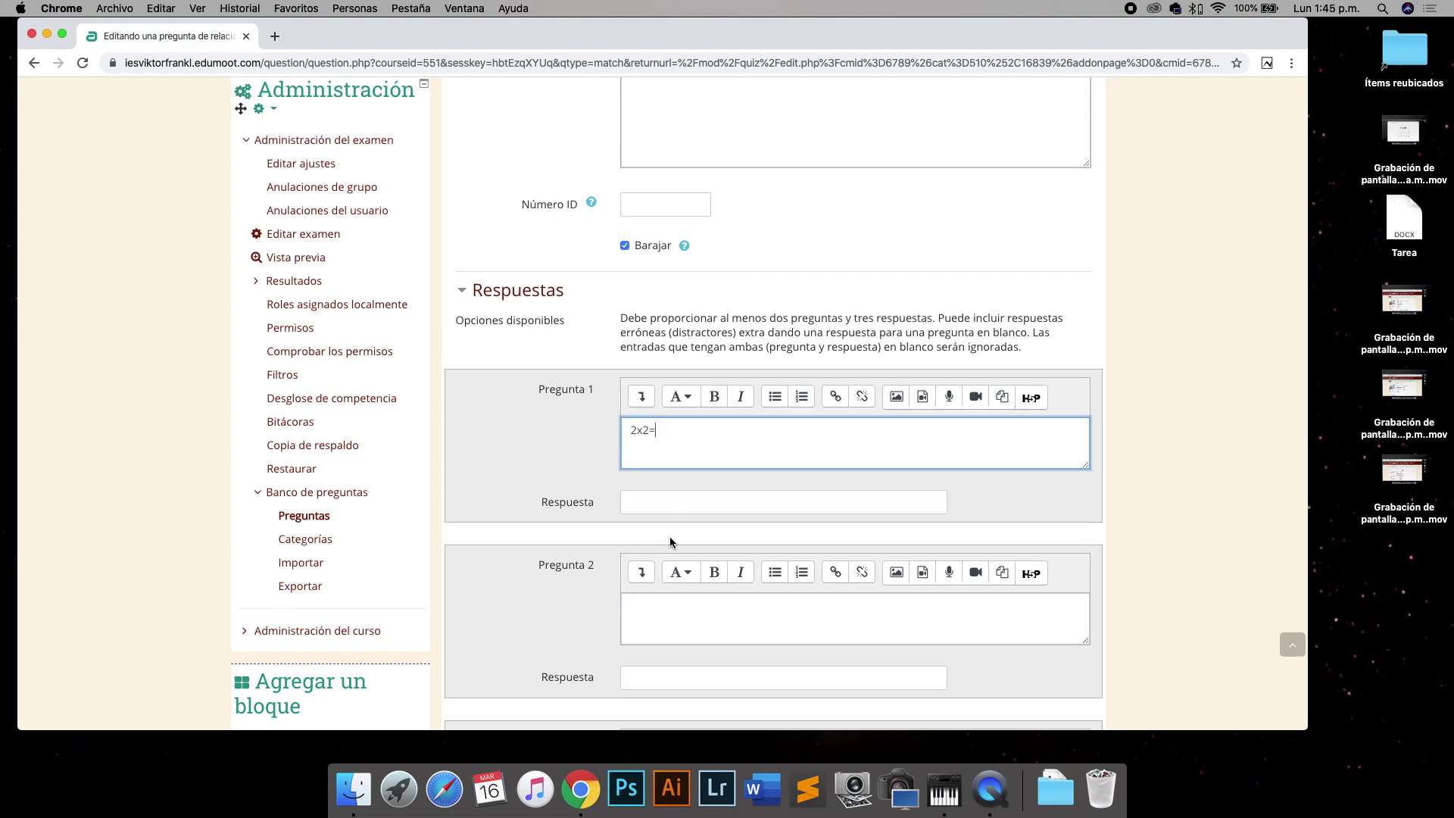
left_click(681, 506)
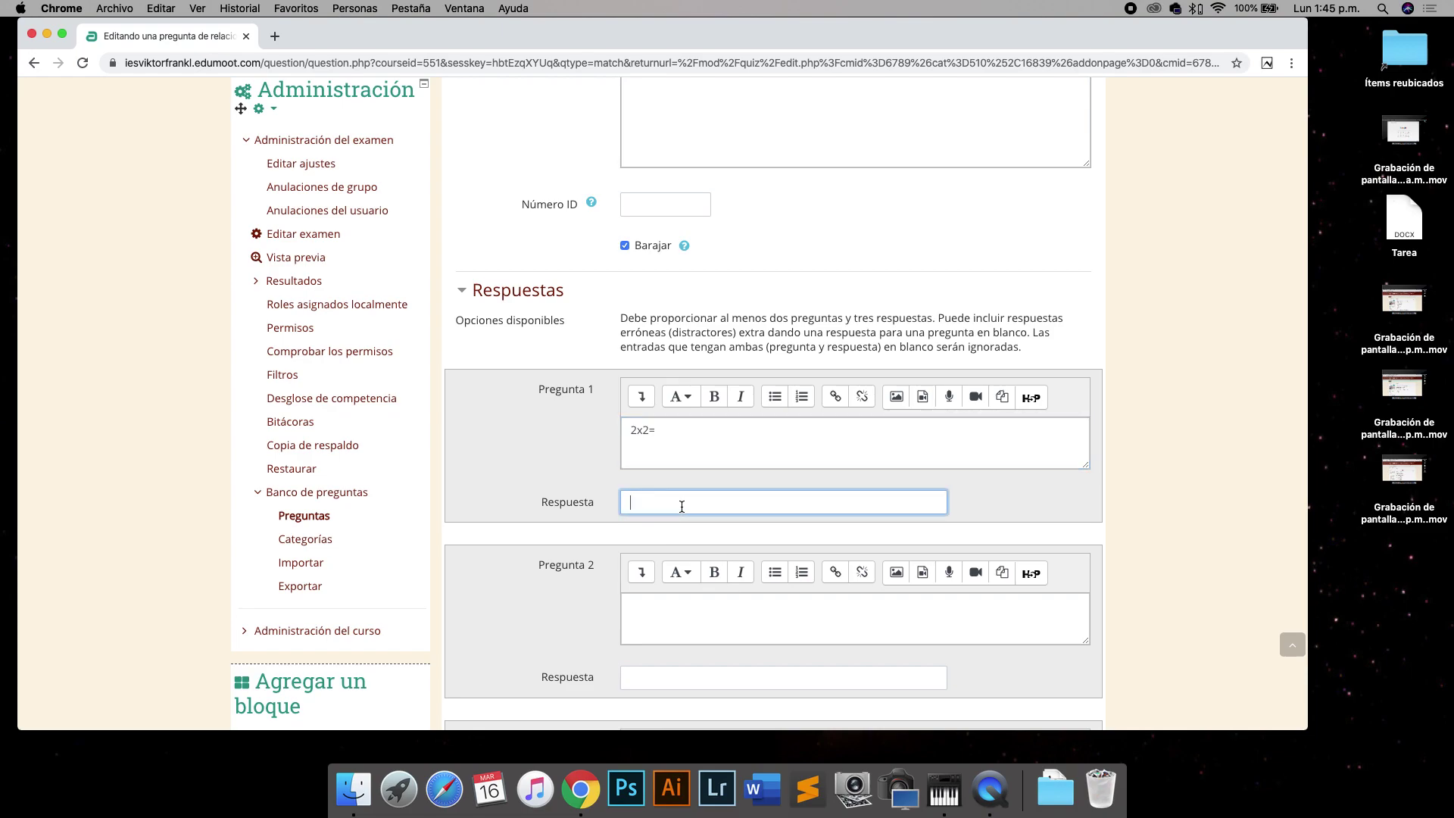
type("4")
Fill in the second matching pair with "5x1=" as the question and "5" as its answer
scroll(666, 518, "down", 1)
left_click(657, 570)
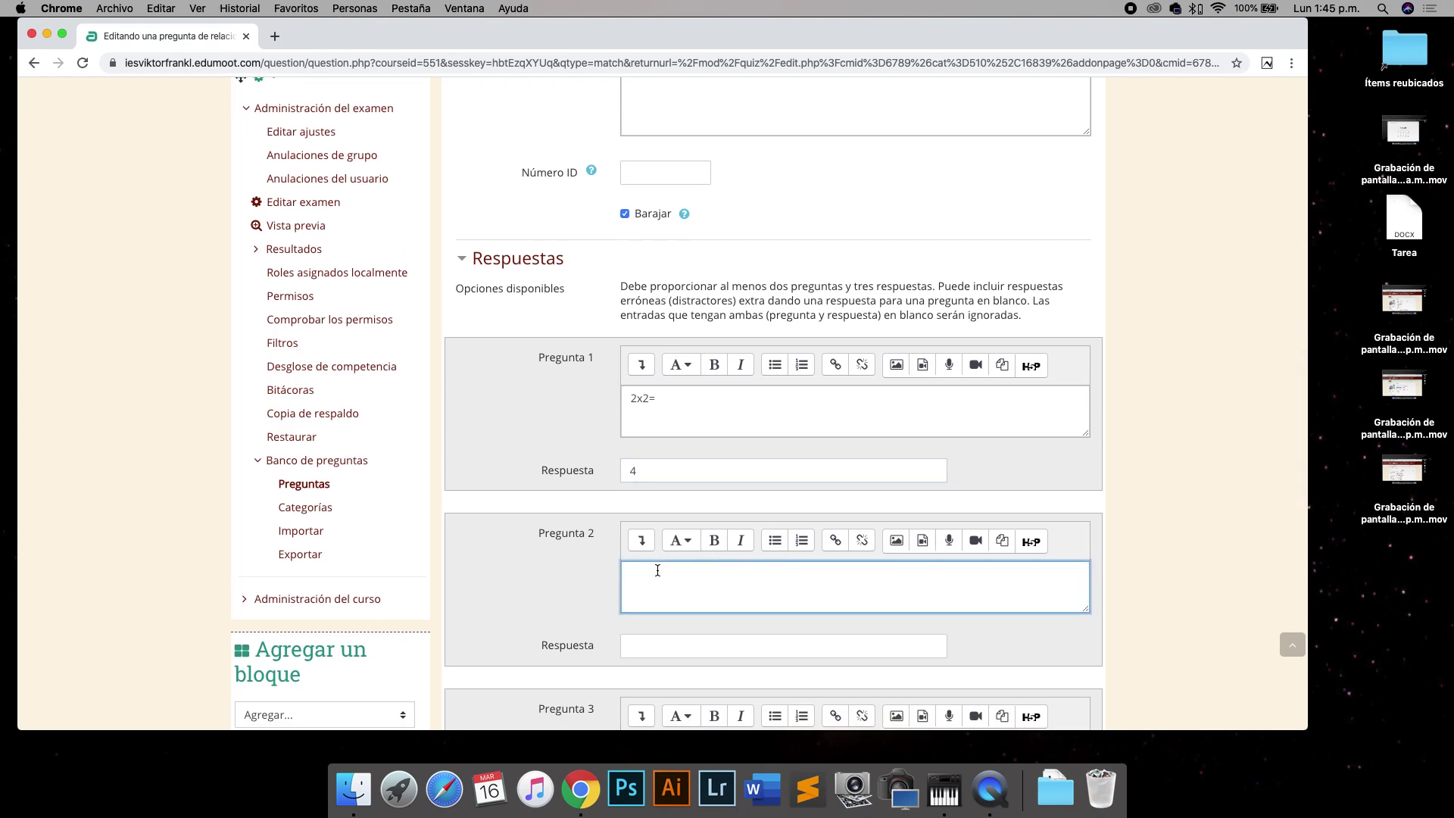
type("5x1=")
scroll(658, 578, "down", 2)
left_click(648, 609)
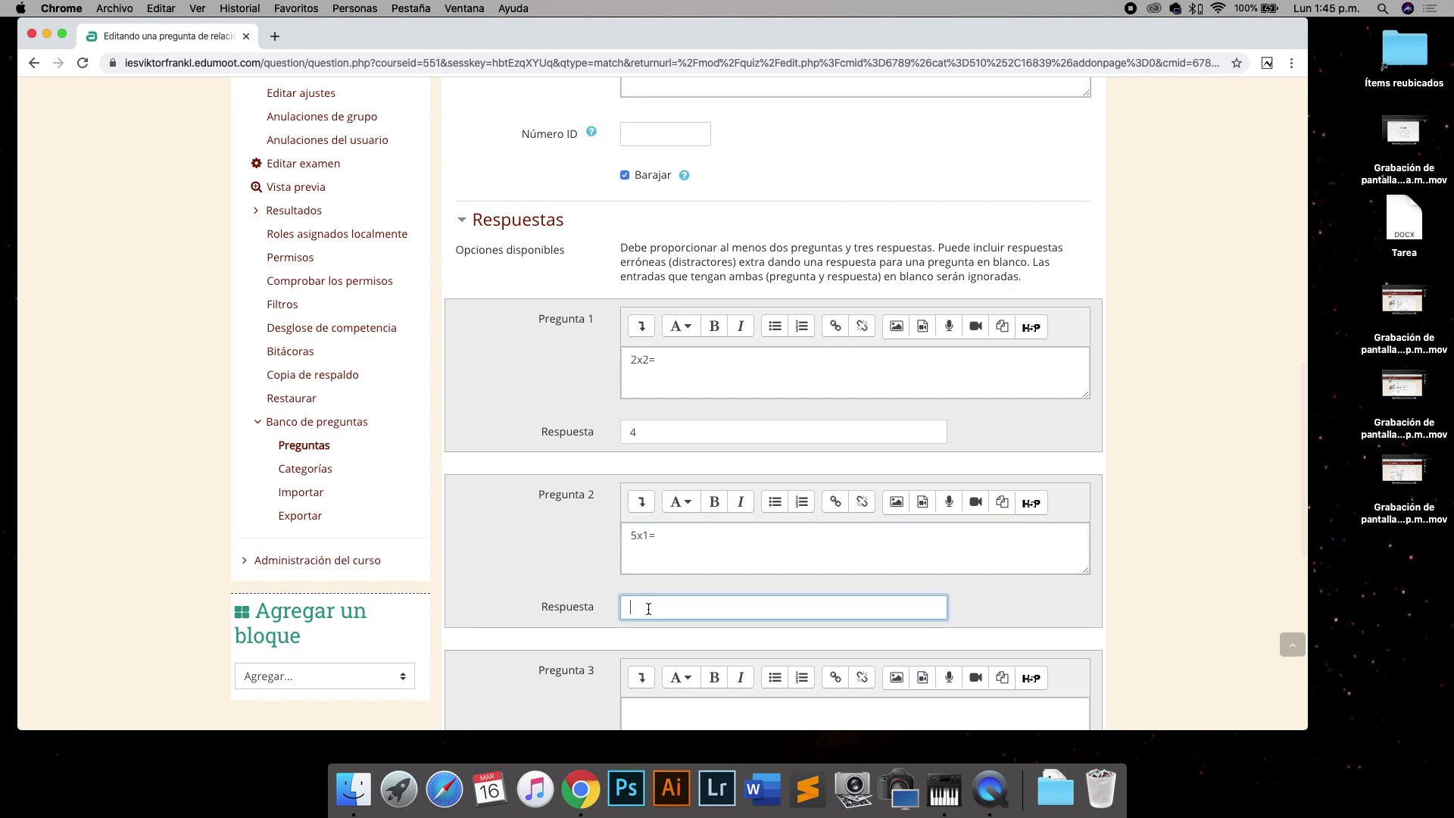
type("5")
Fill in the third matching pair with "7x2=" as the question and "14" as its answer
scroll(701, 615, "down", 3)
left_click(701, 615)
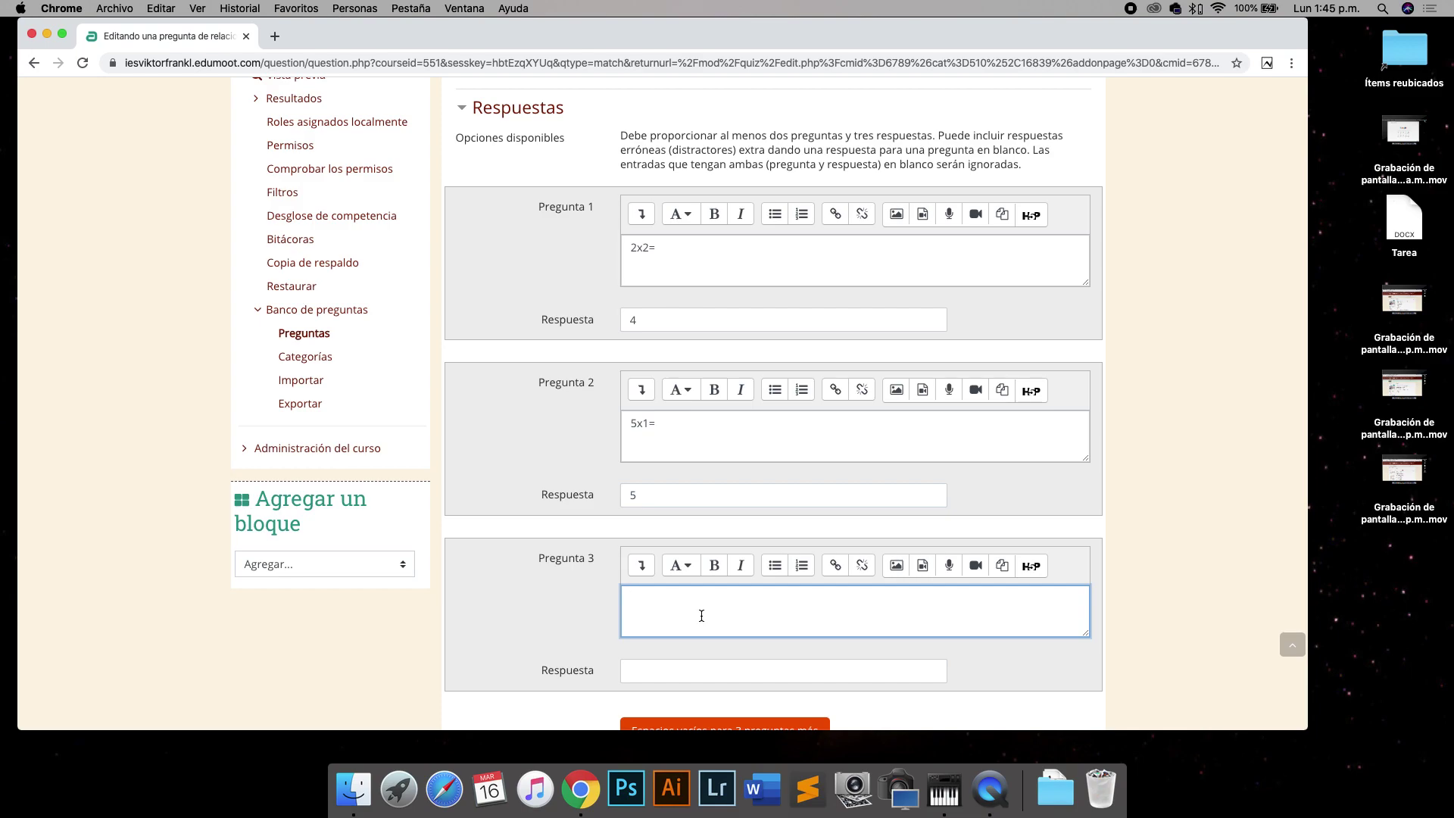
type("7x2=")
scroll(701, 616, "down", 1)
left_click(649, 625)
type("14")
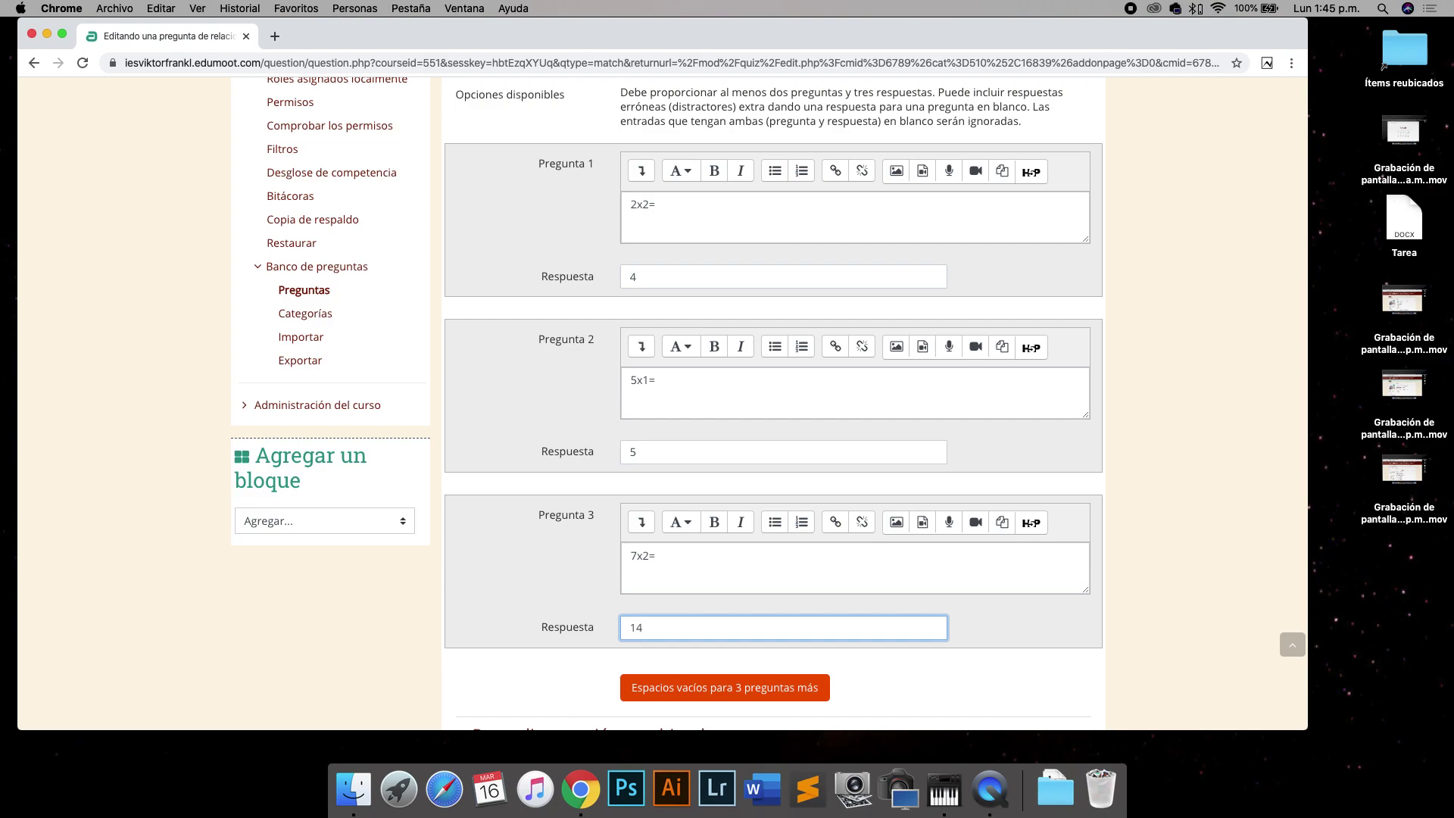
Save the Tema 3 matching question and return to the exam's question list
scroll(614, 609, "down", 3)
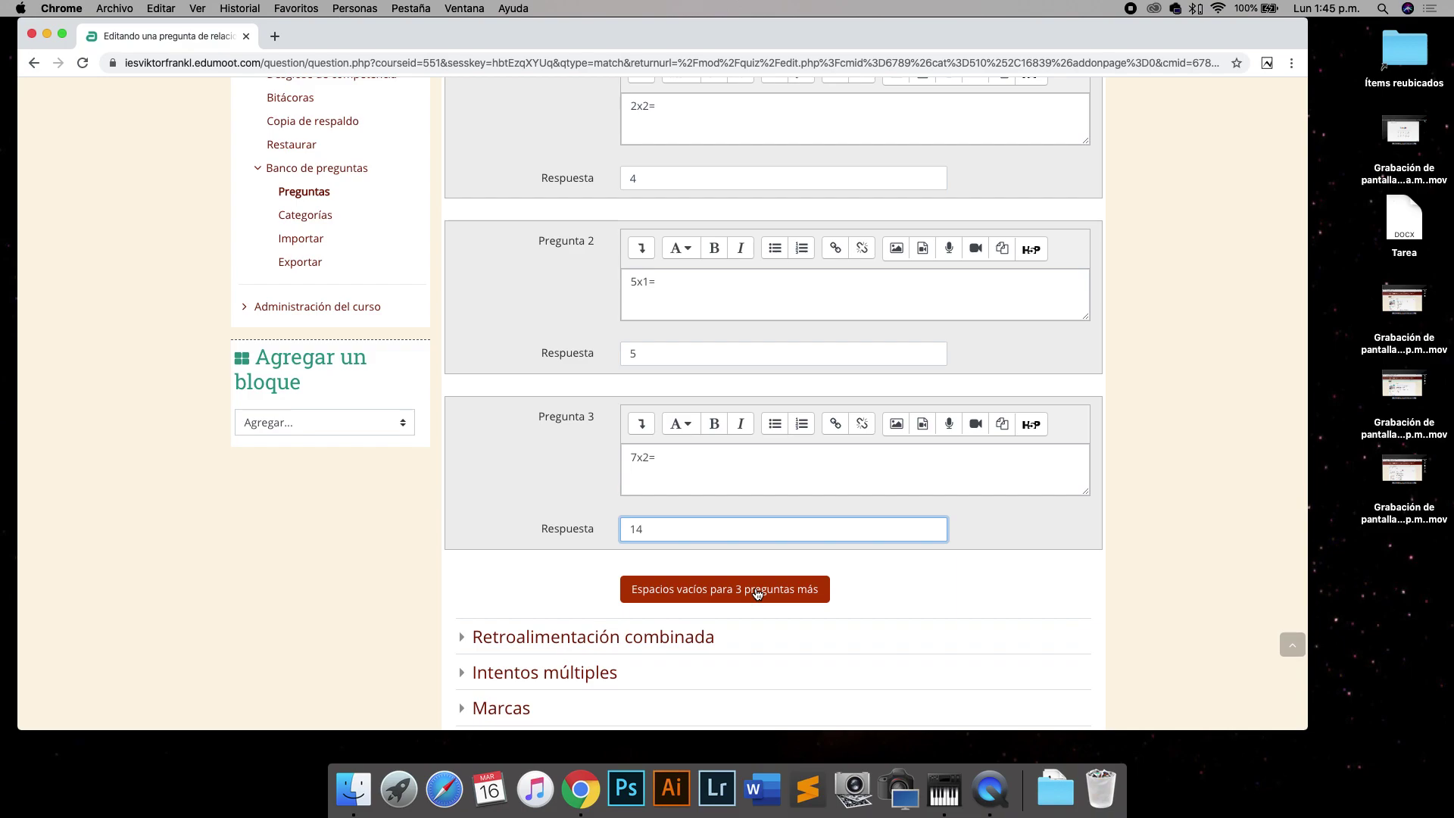
scroll(746, 591, "down", 1)
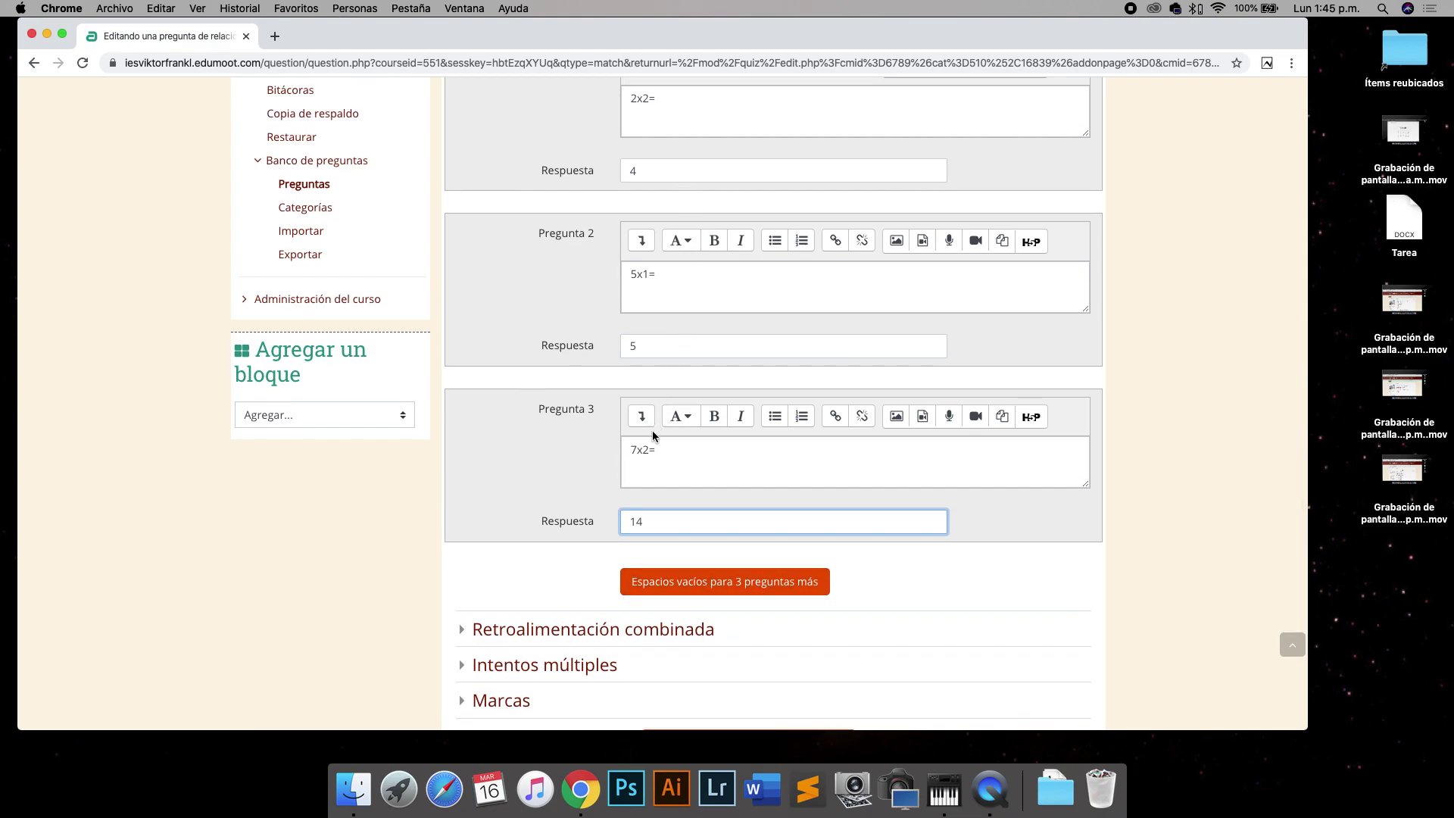
scroll(639, 496, "down", 2)
scroll(630, 502, "down", 1)
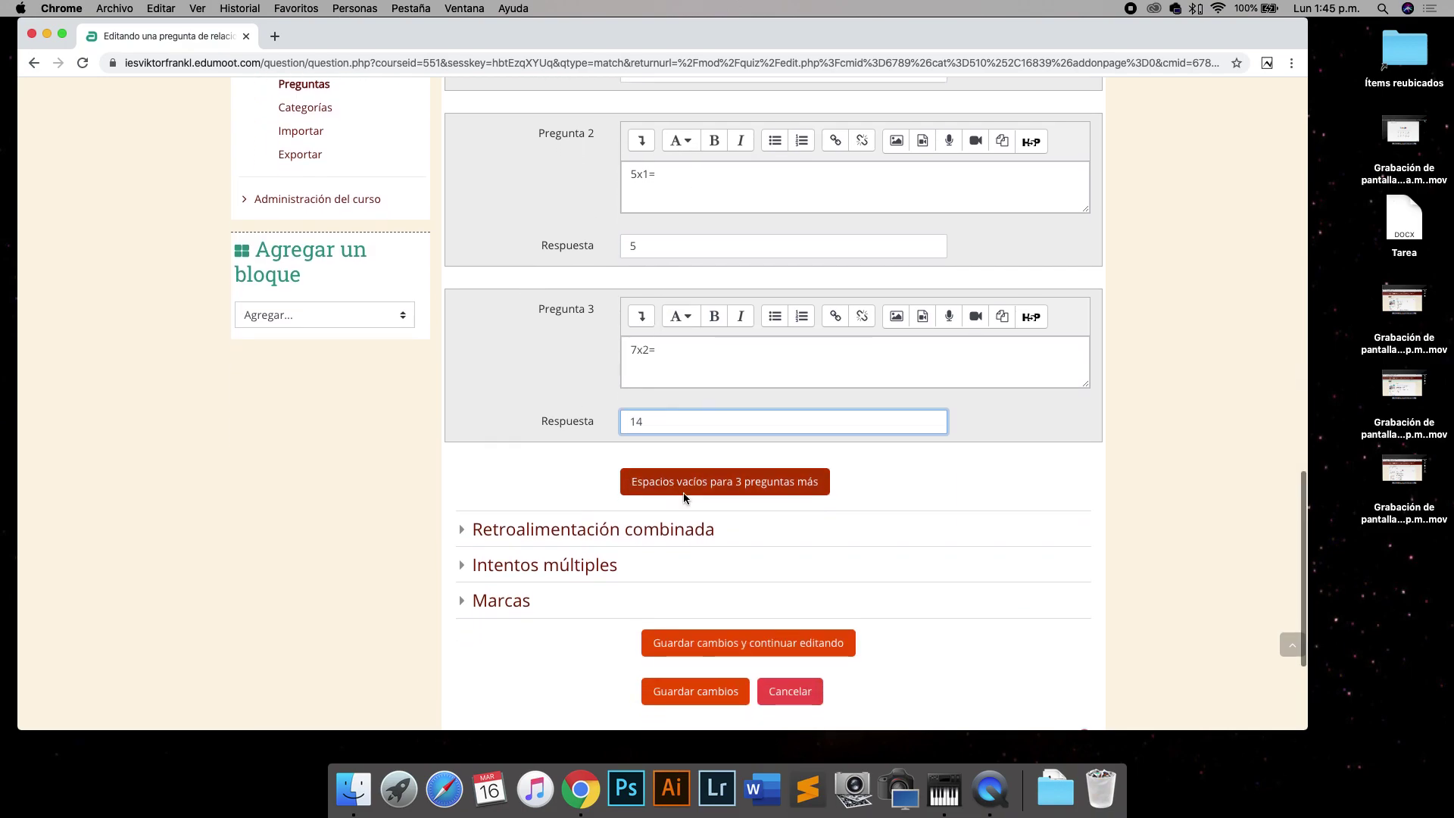
left_click(698, 662)
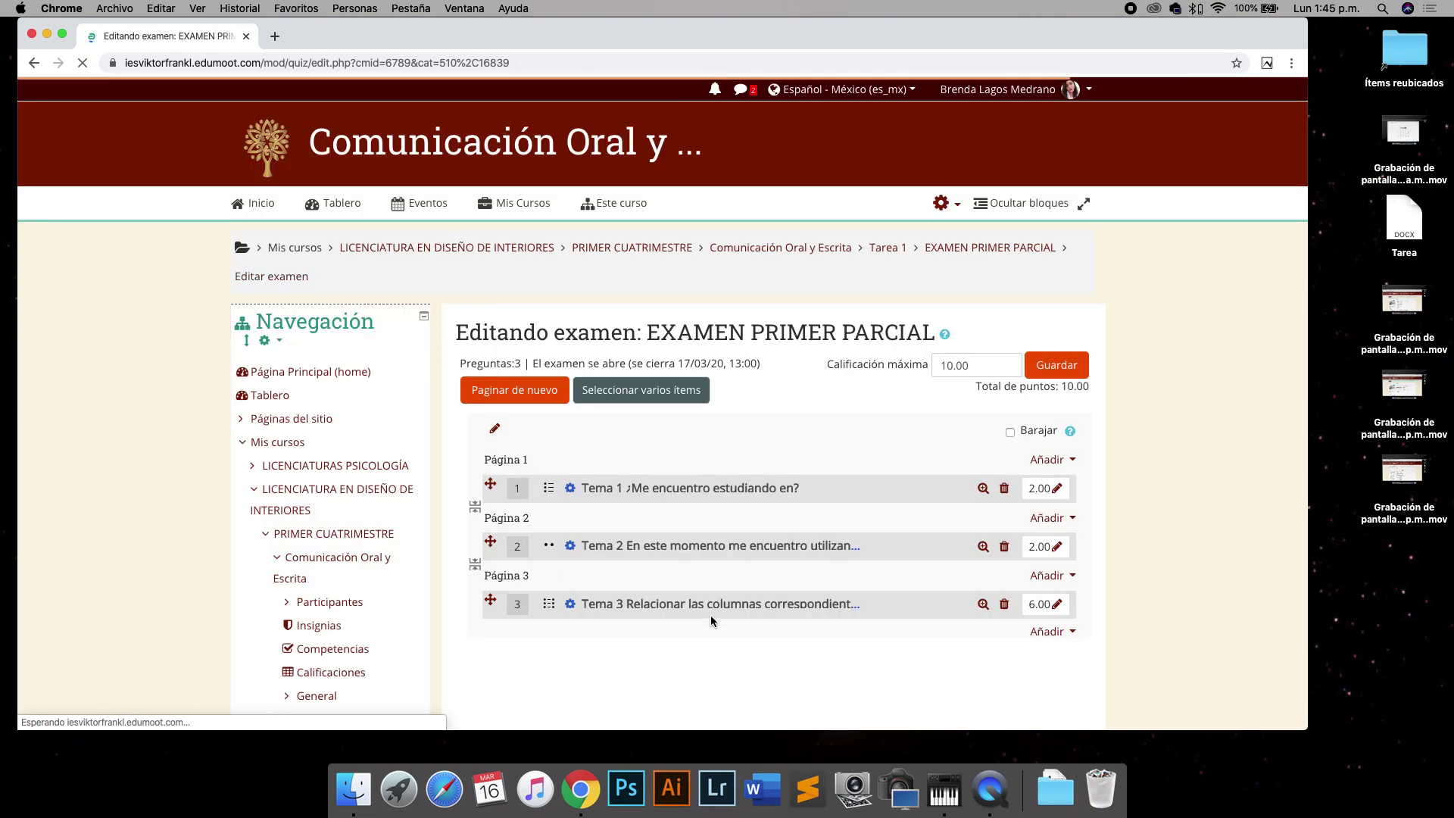
Preview the Tema 3 question, check the answer choices offered for 2x2=, and close the preview
scroll(627, 616, "down", 1)
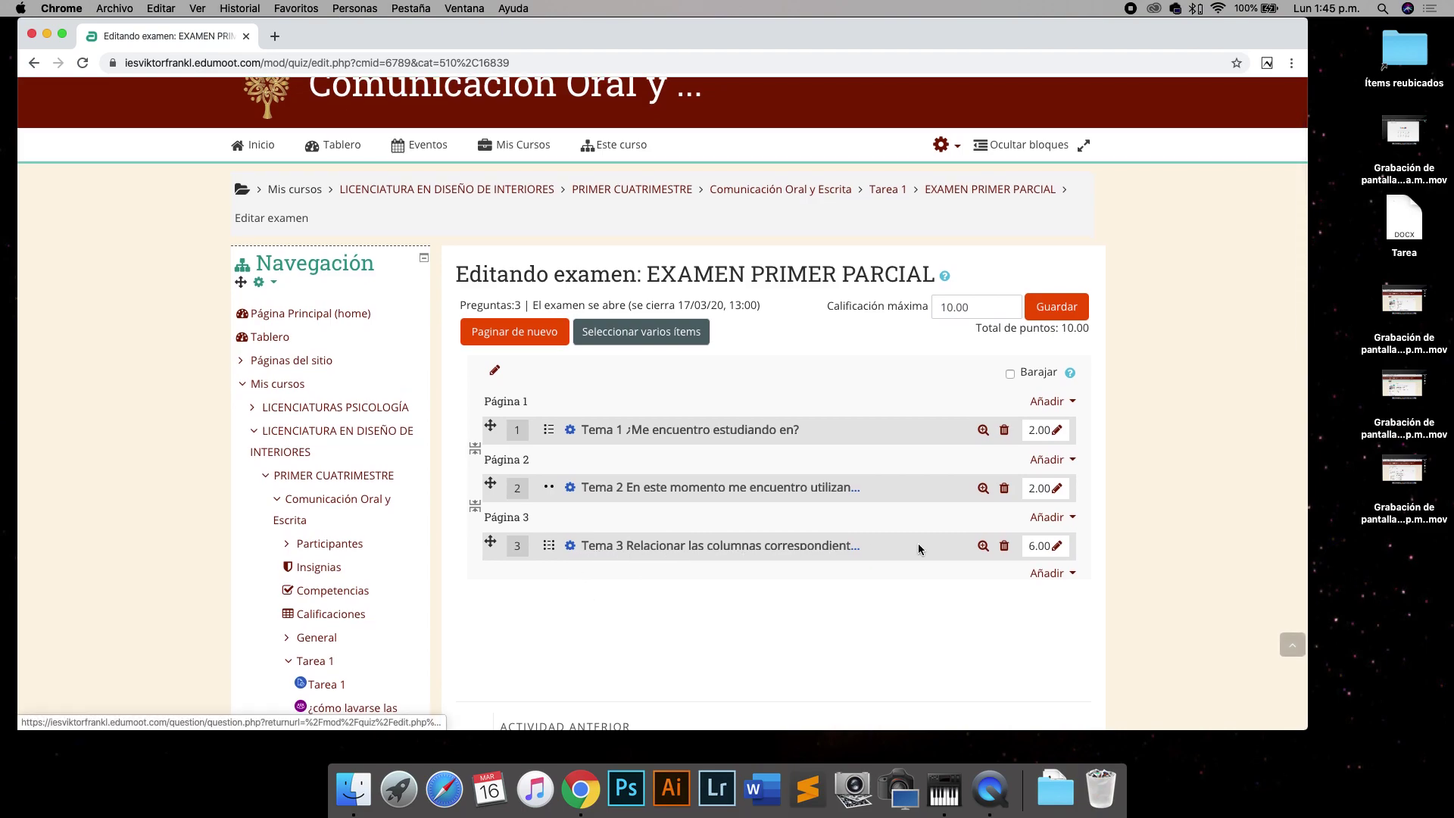
left_click(983, 547)
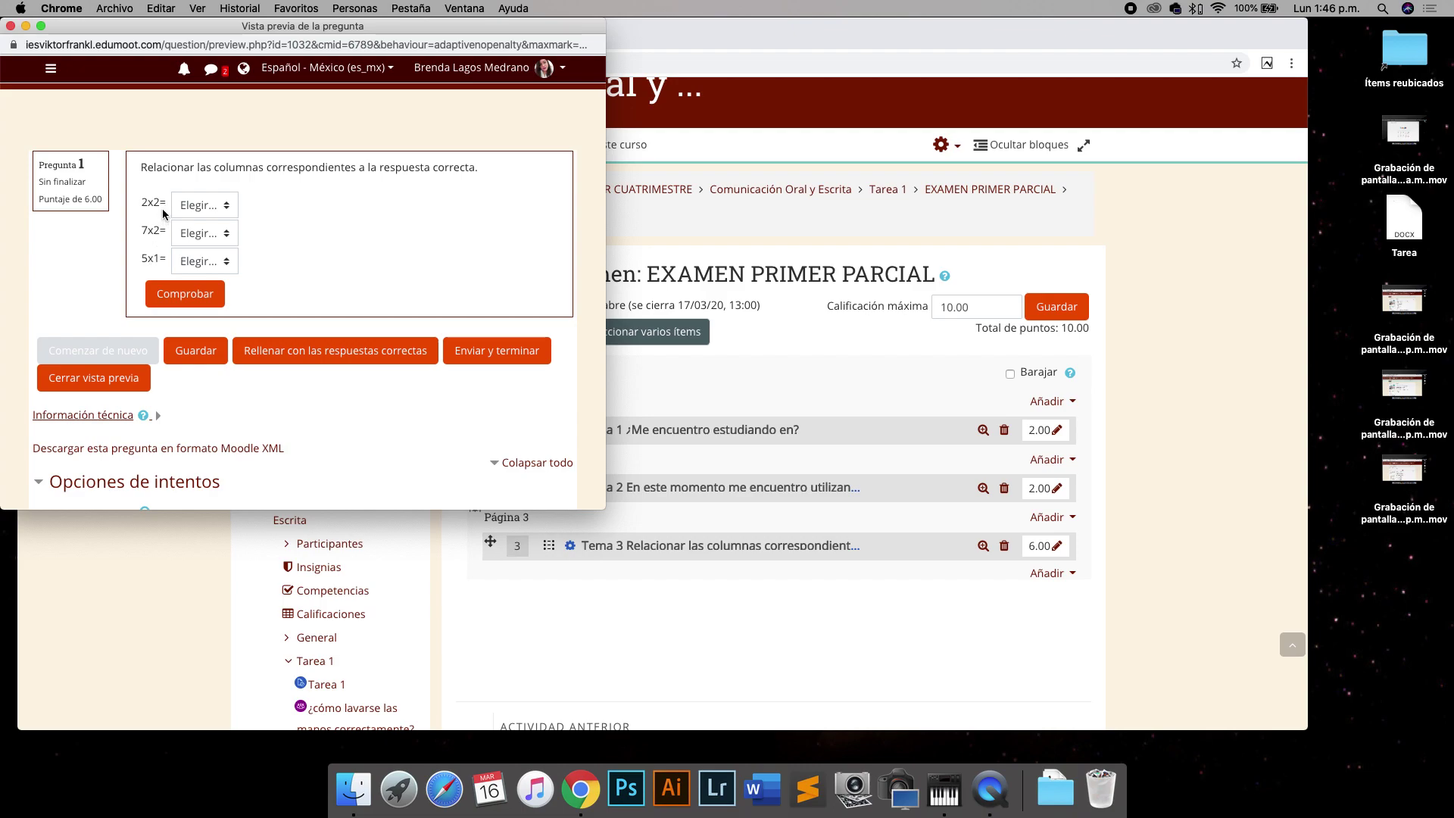
left_click(226, 209)
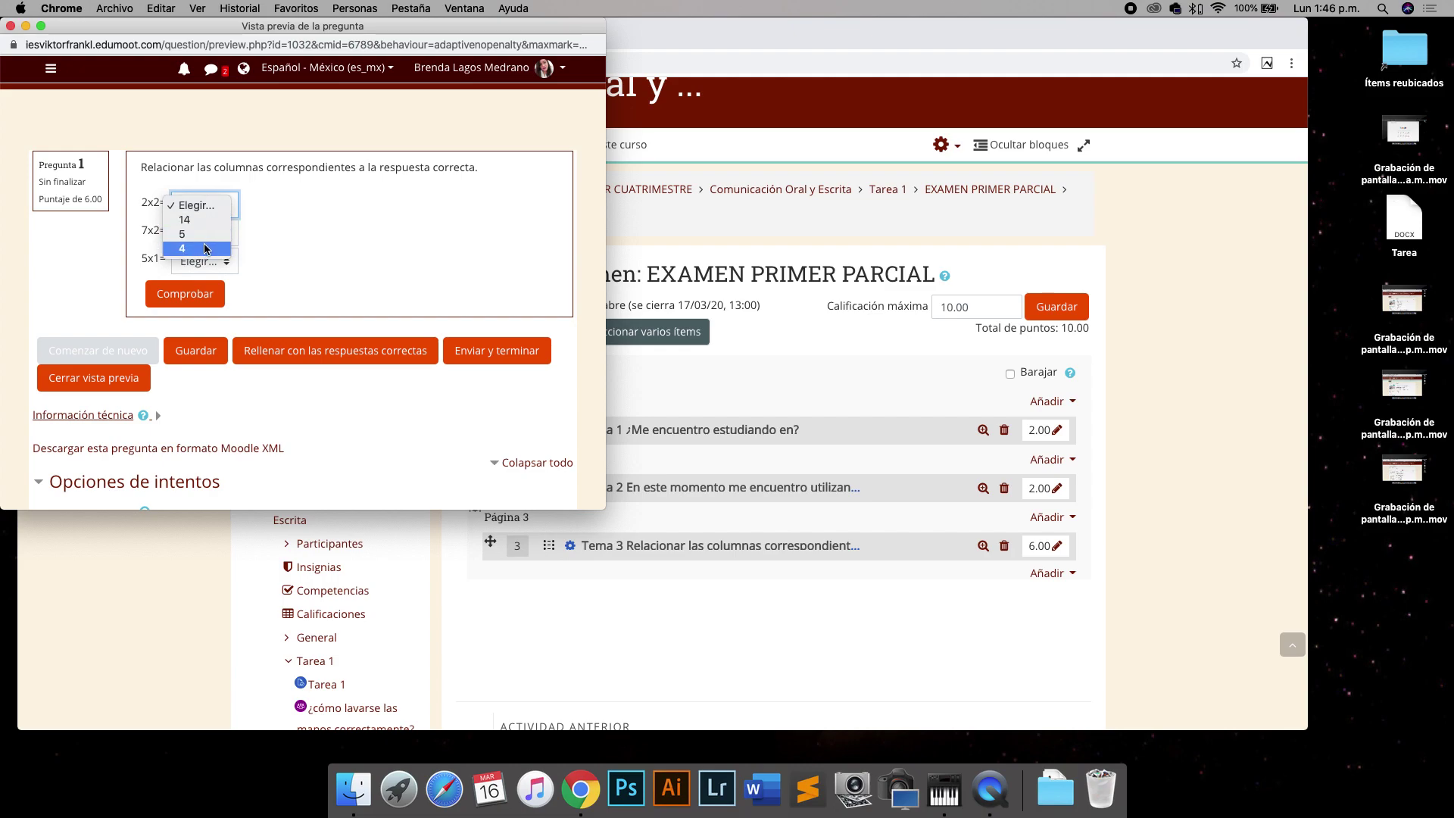
left_click(372, 206)
left_click(10, 26)
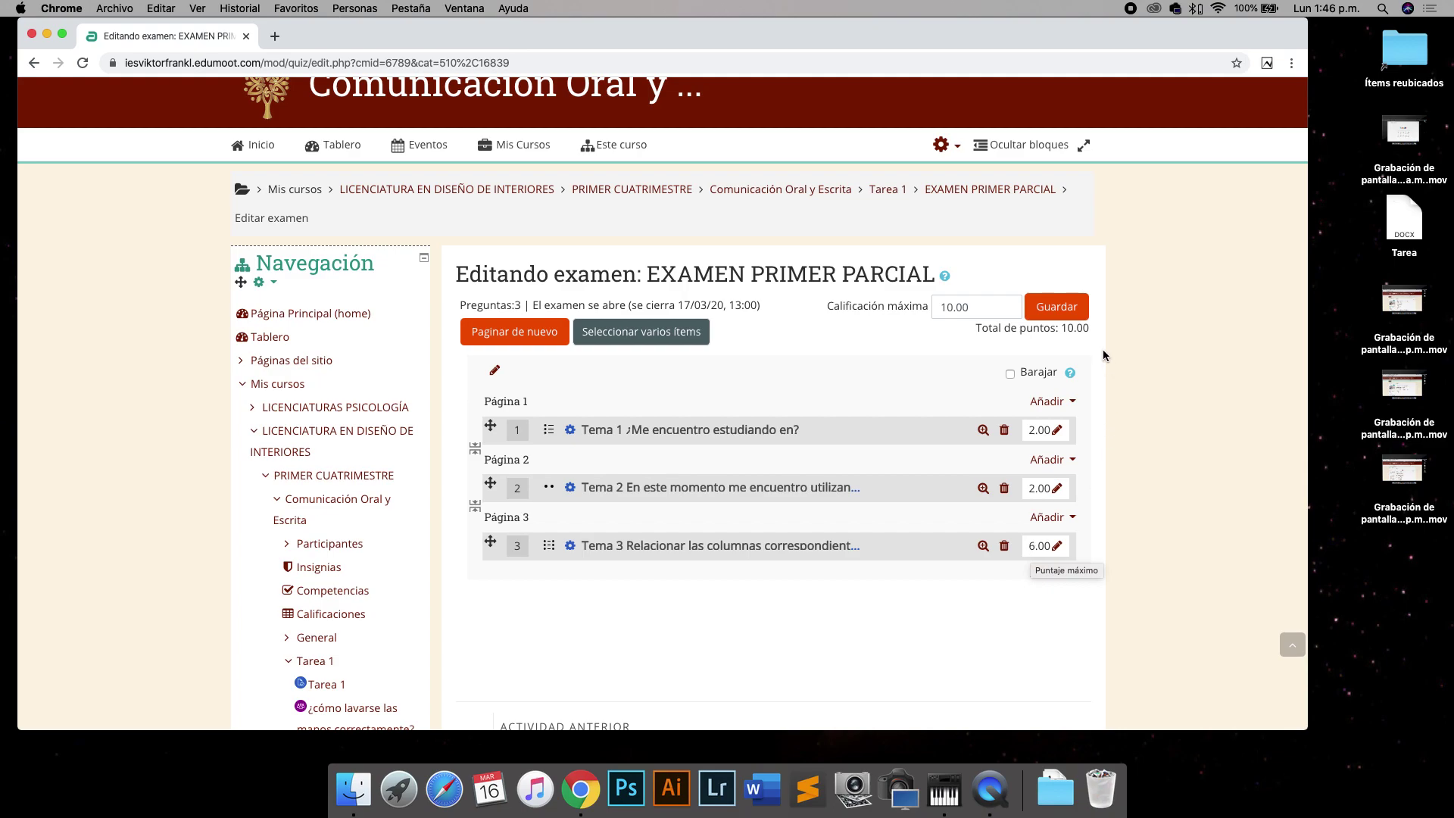
Set the maximum mark of the Tema 3 question to 4.00 in the exam's question list
left_click(972, 311)
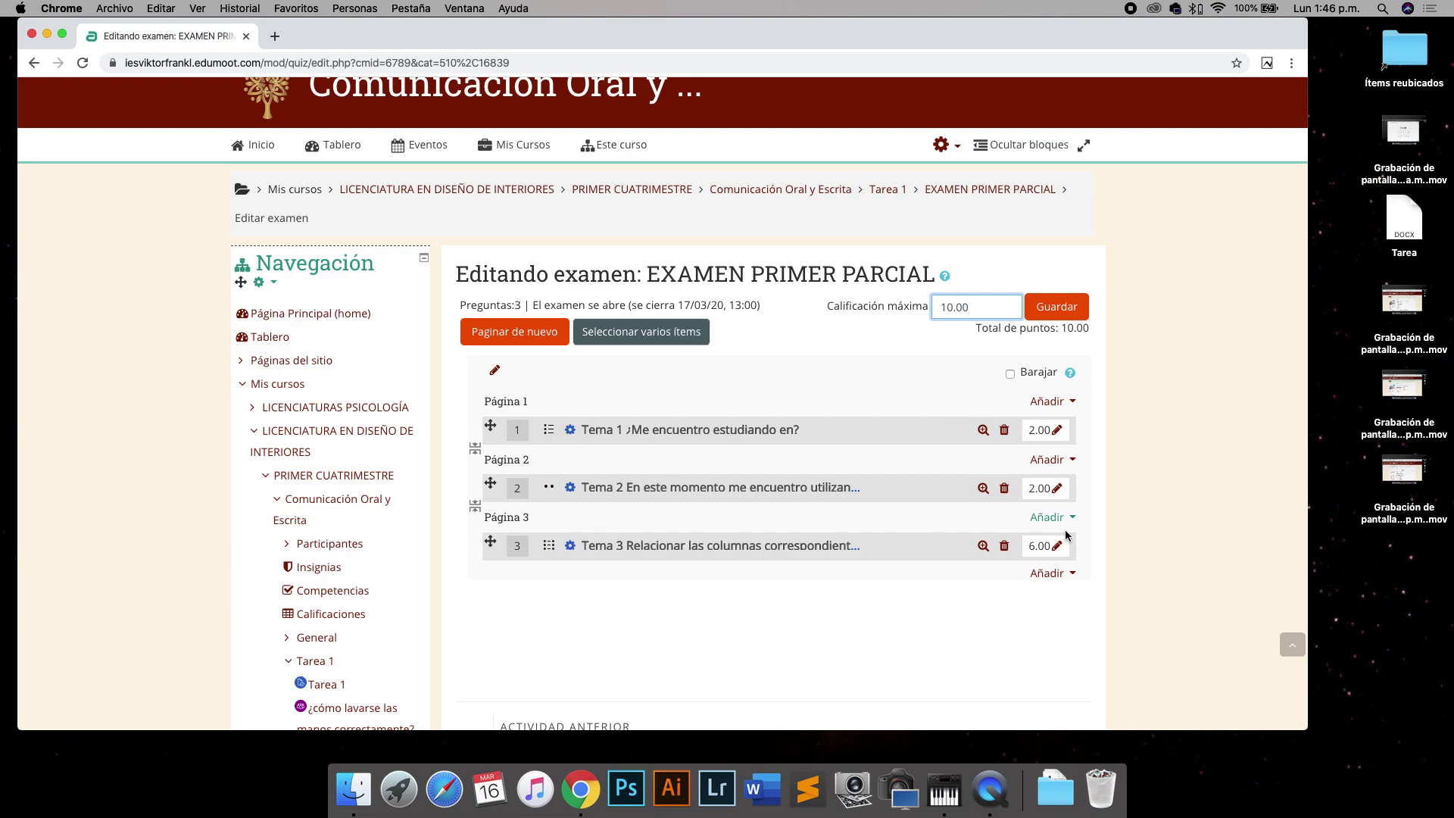
left_click(1035, 546)
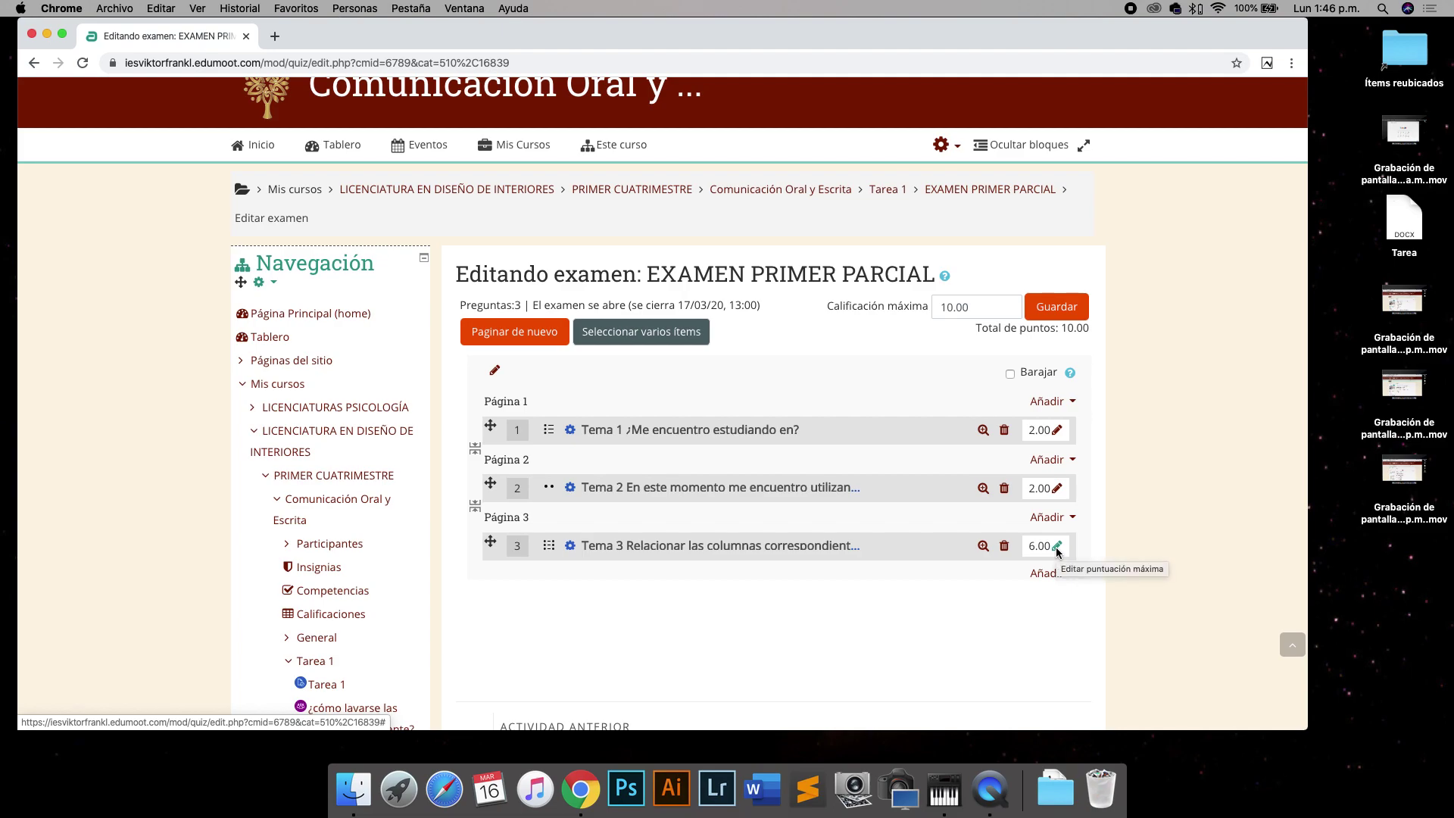
left_click(1057, 546)
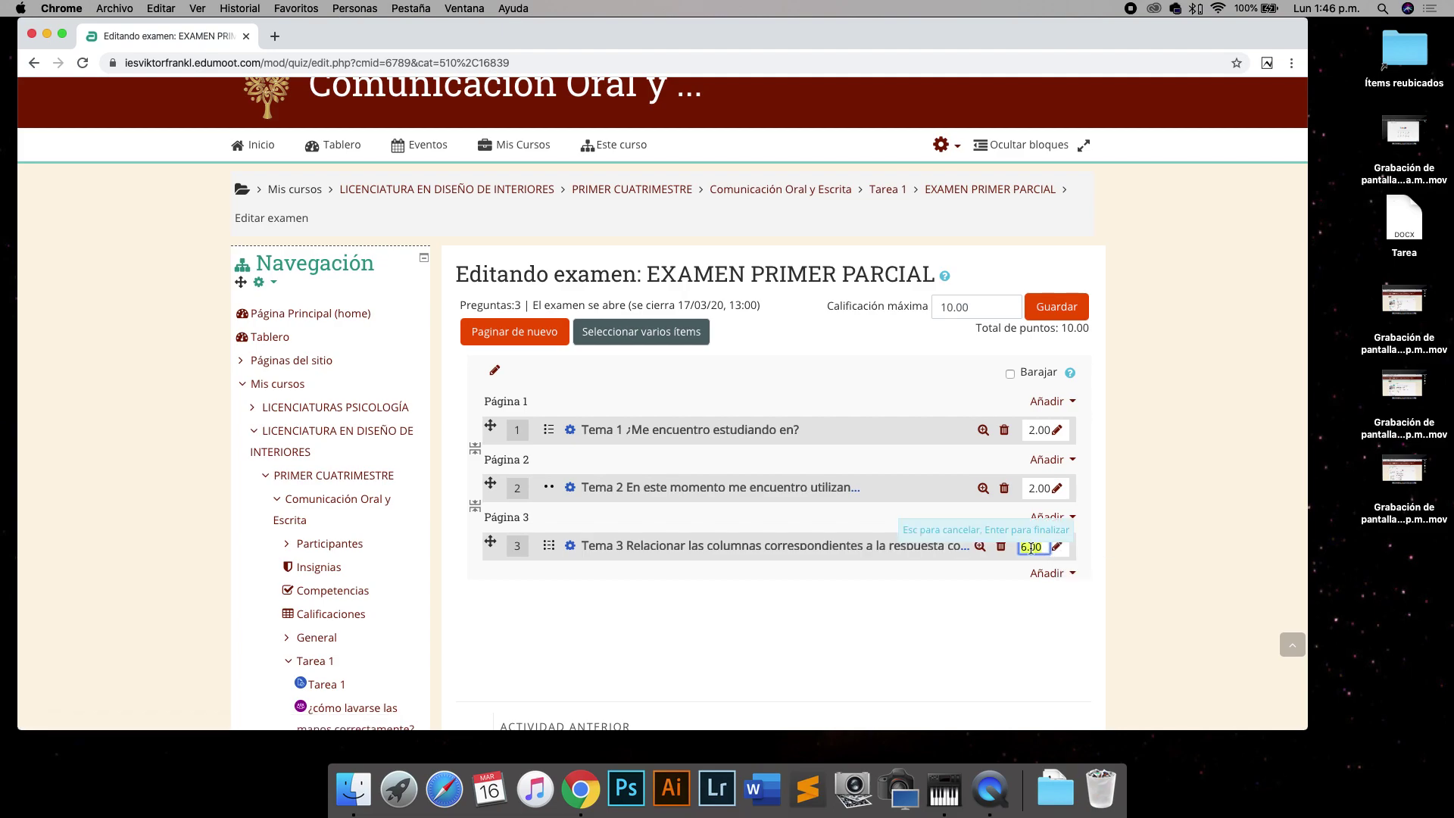
key("Left")
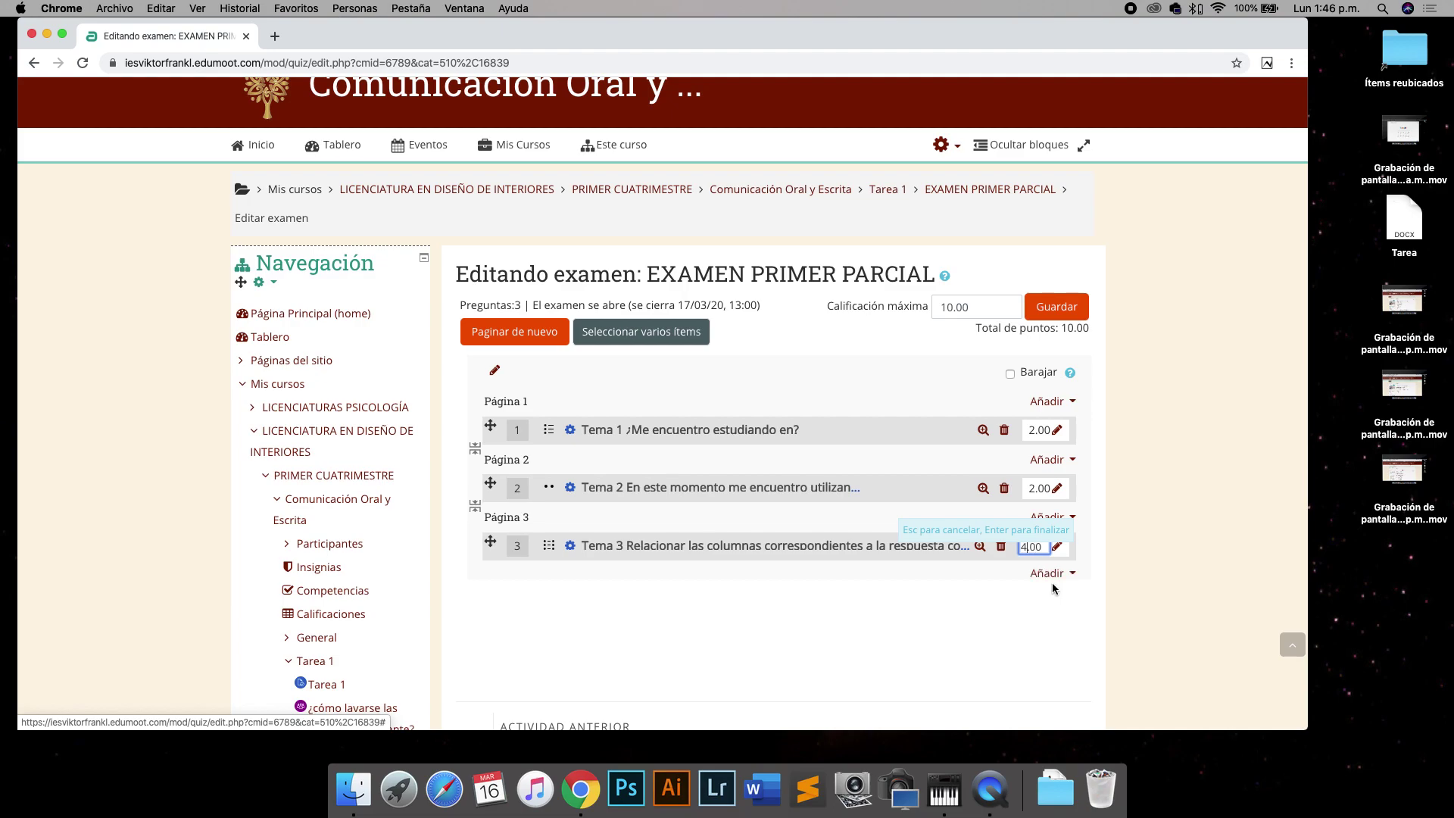
key("Return")
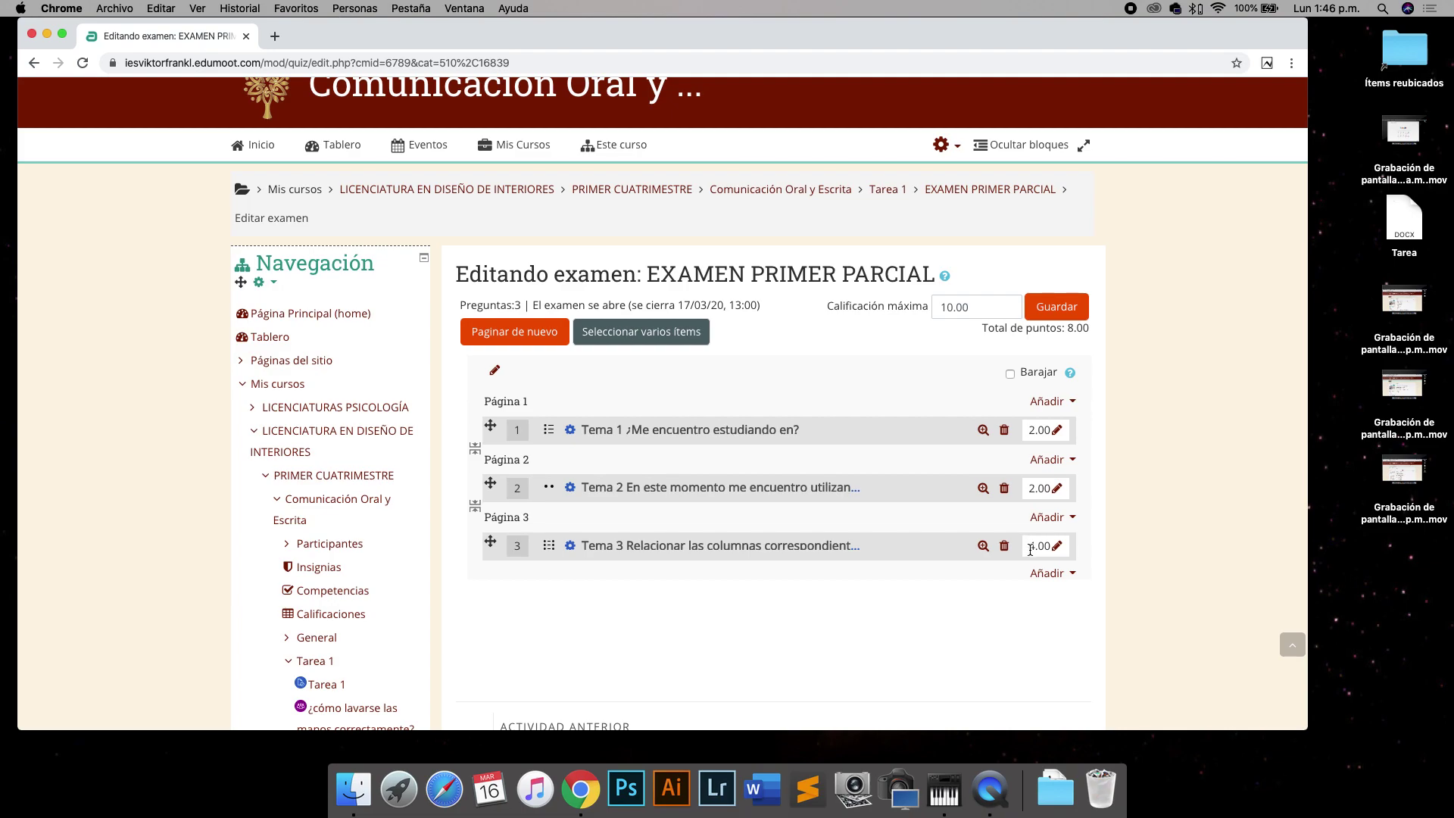
Set the exam's maximum grade to 8 and save it
left_click(981, 306)
scroll(980, 311, "up", 1)
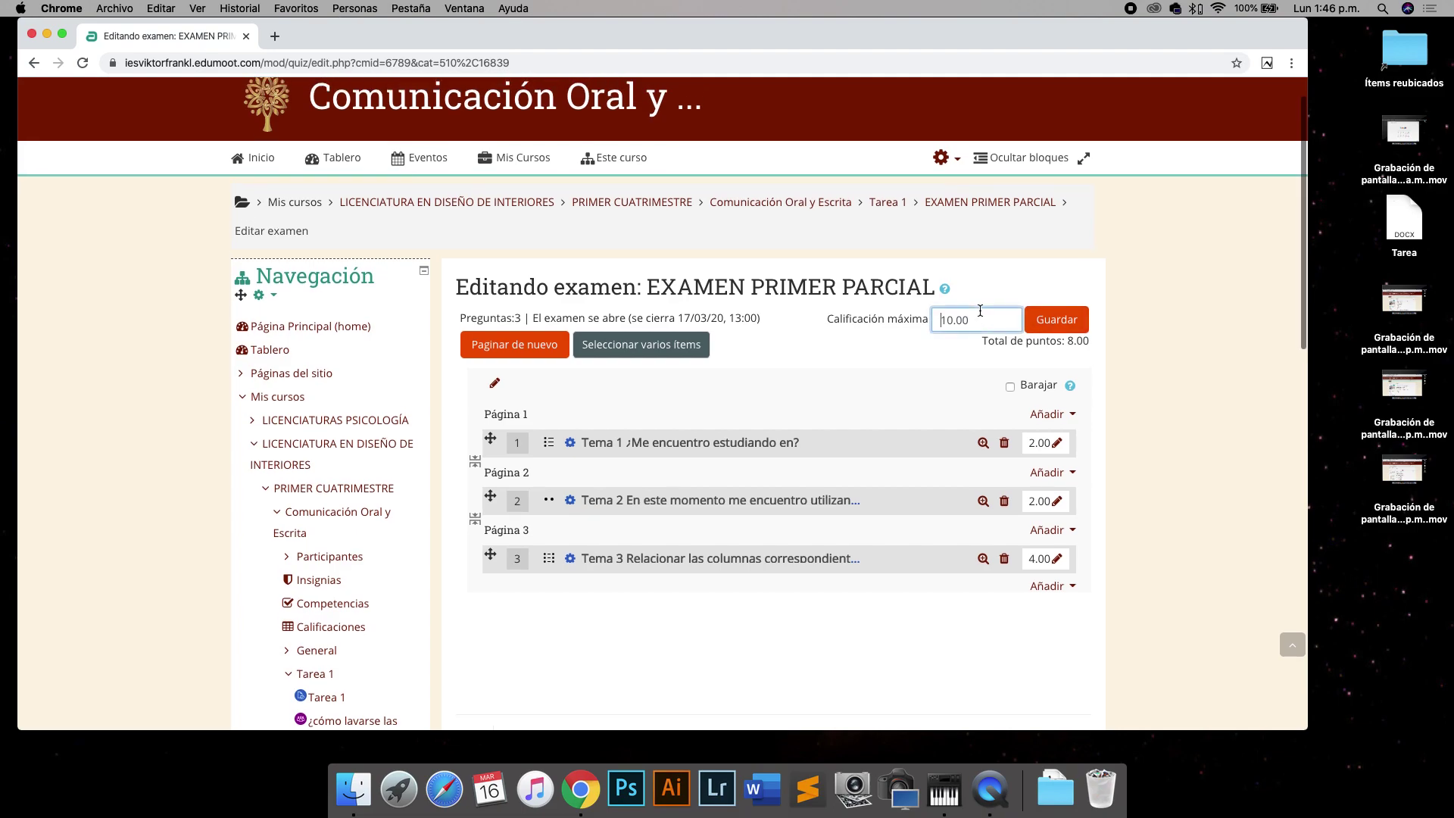
key("BackSpace")
key("BackSpace")
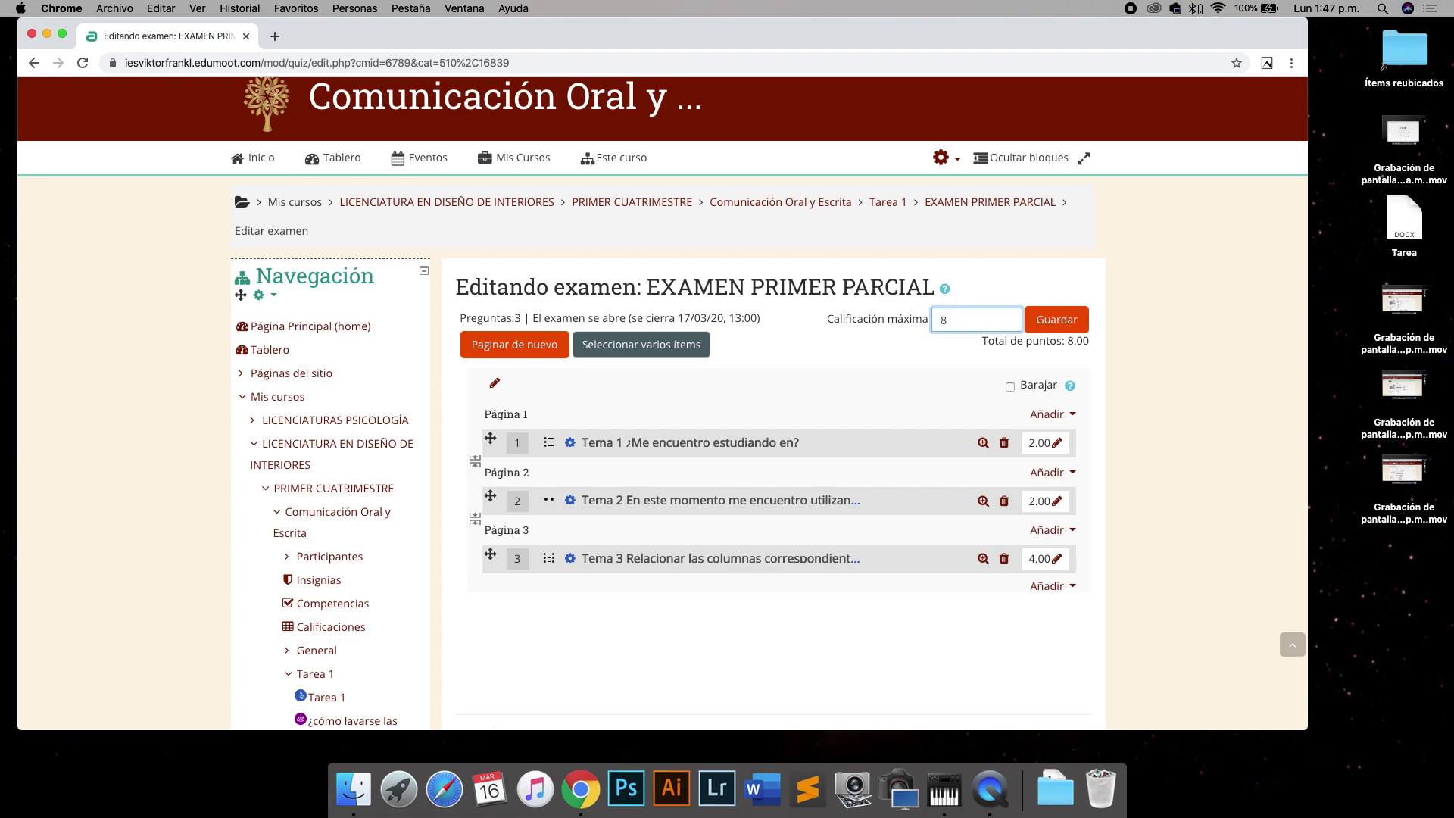
key("Return")
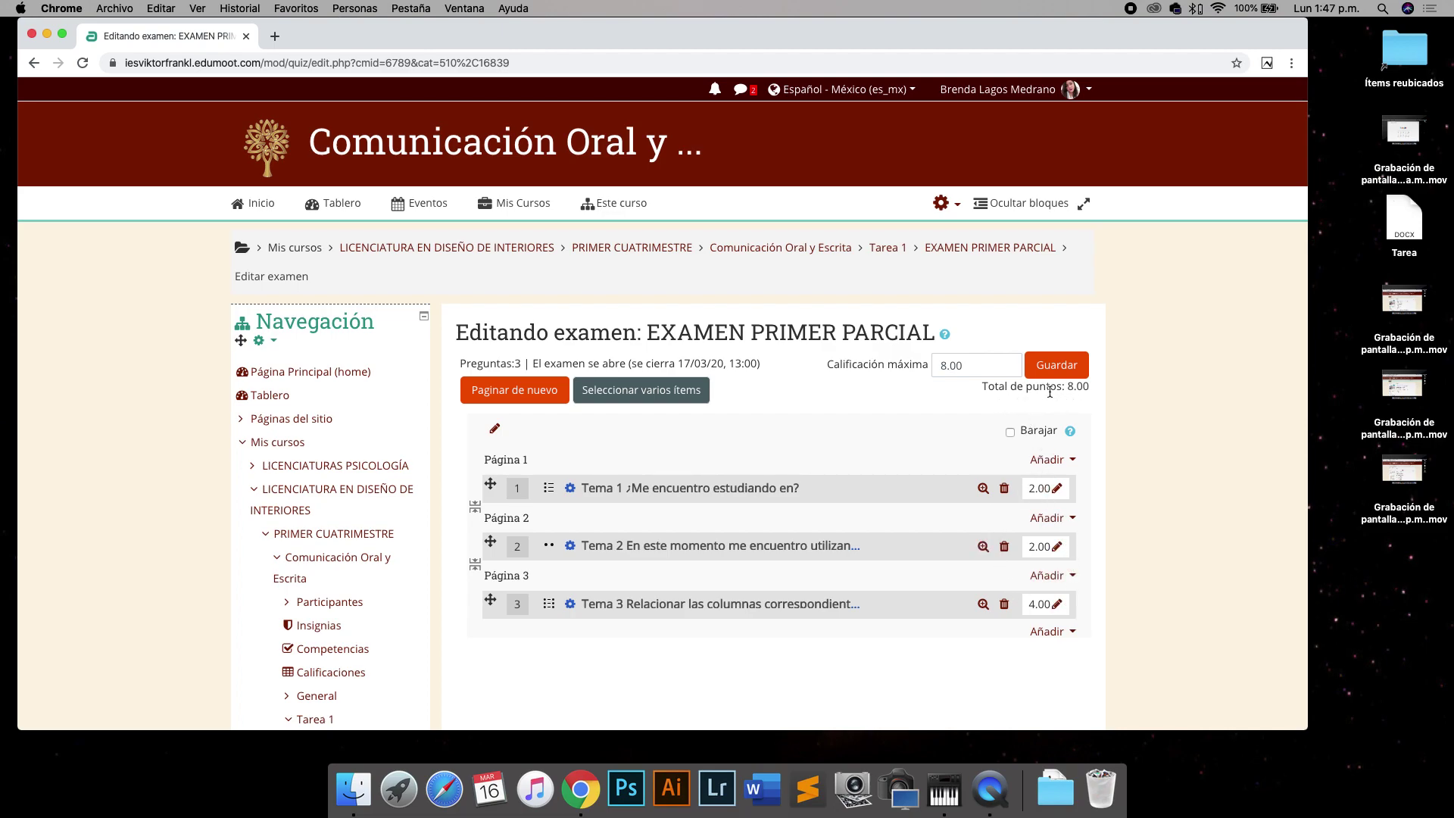
scroll(1011, 455, "down", 1)
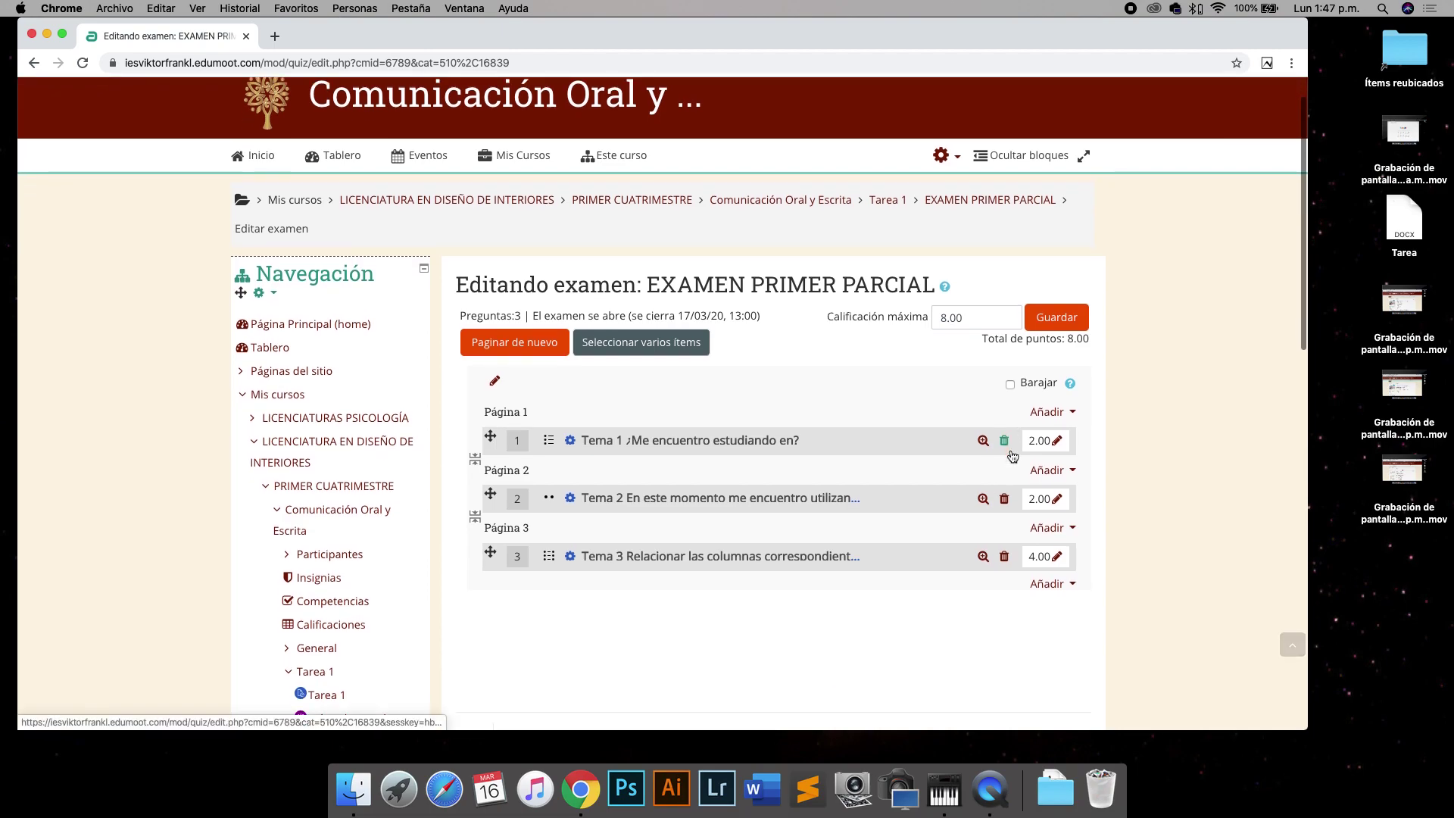
scroll(1011, 455, "down", 5)
scroll(1010, 454, "up", 4)
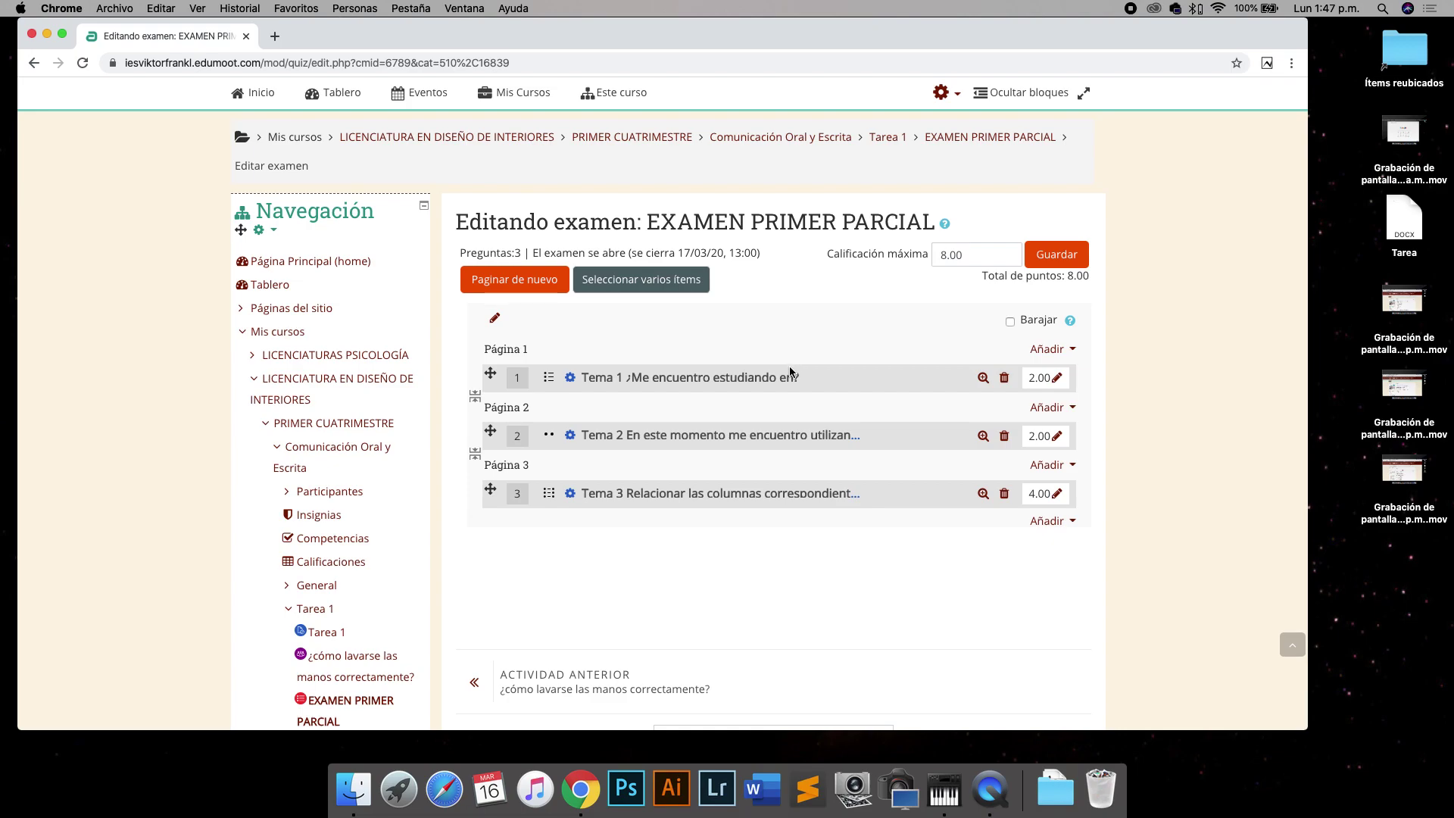
scroll(813, 421, "up", 1)
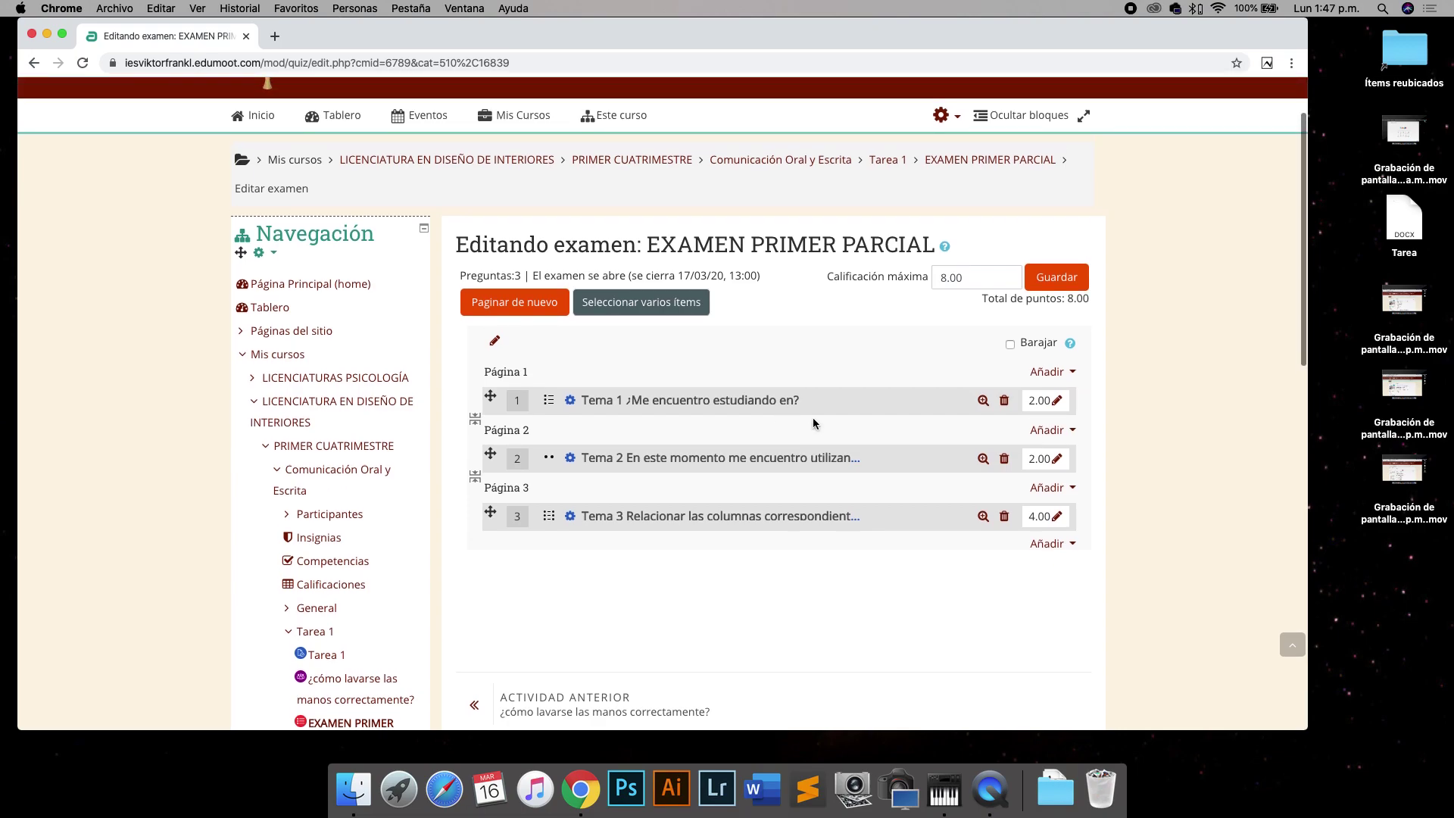